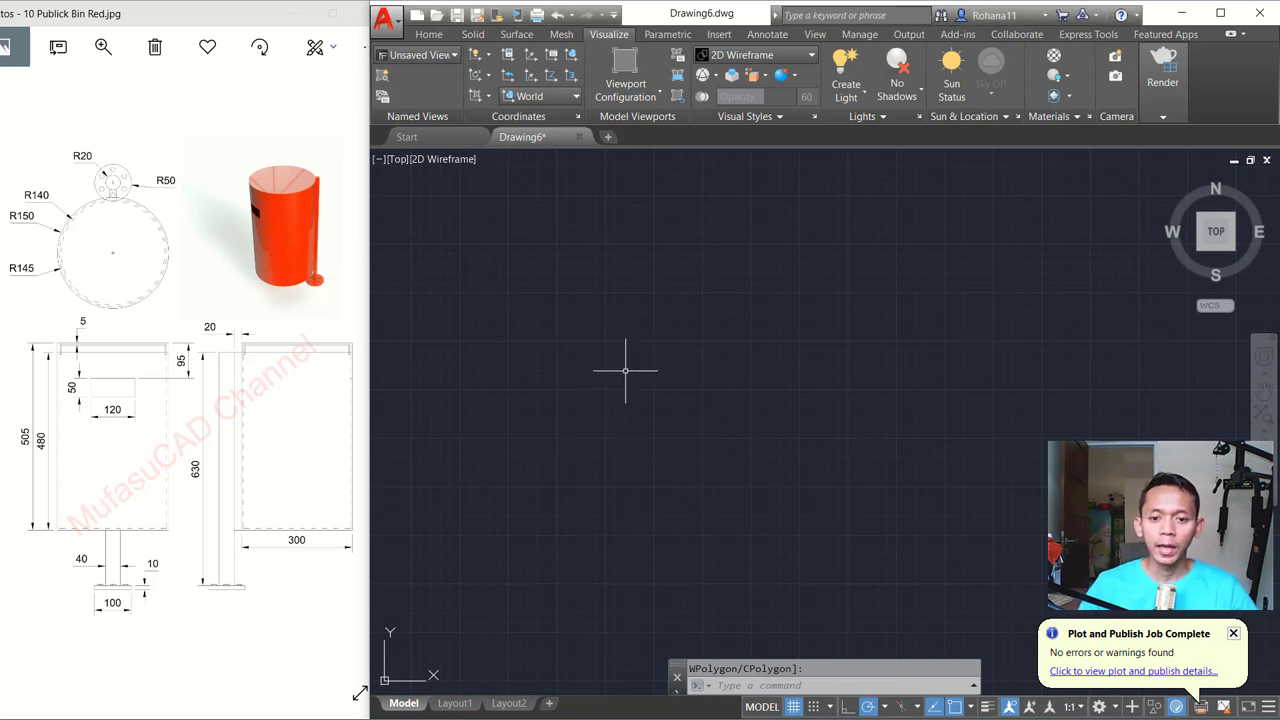
Draw the large bin circle with a radius of 150
left_click(687, 342)
left_click(439, 178)
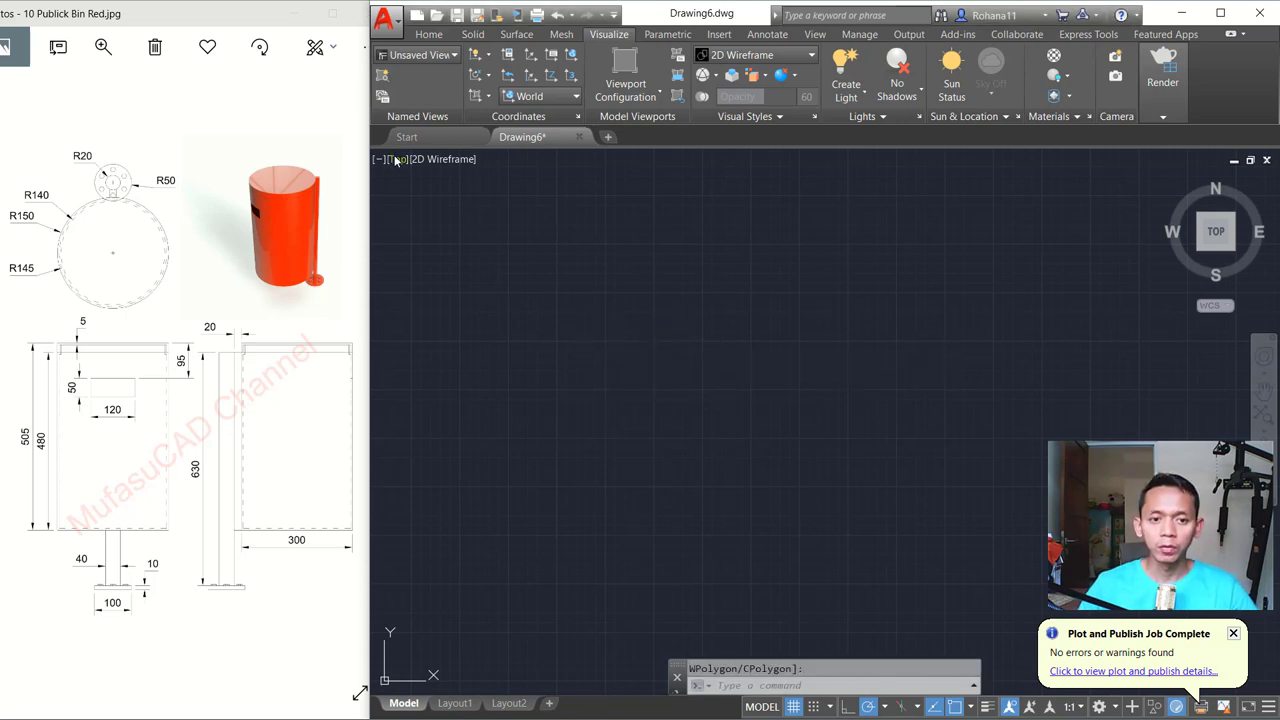
type("c")
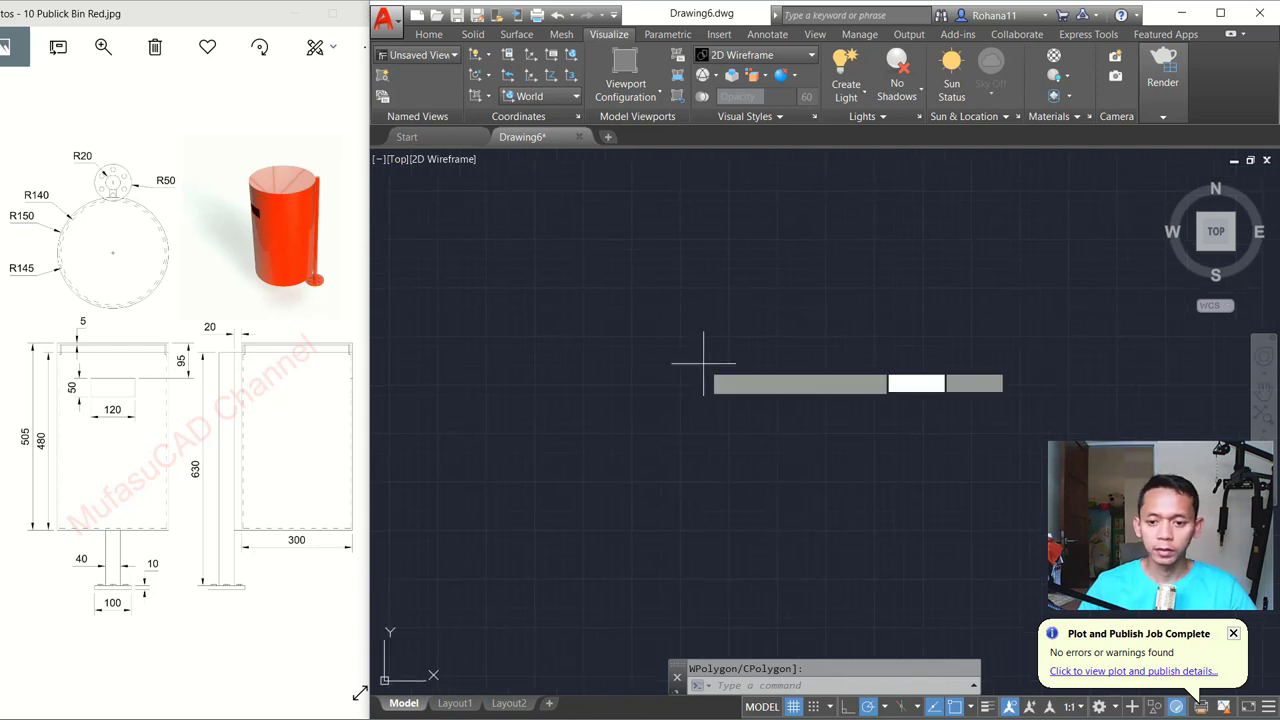
key("Return")
left_click(687, 418)
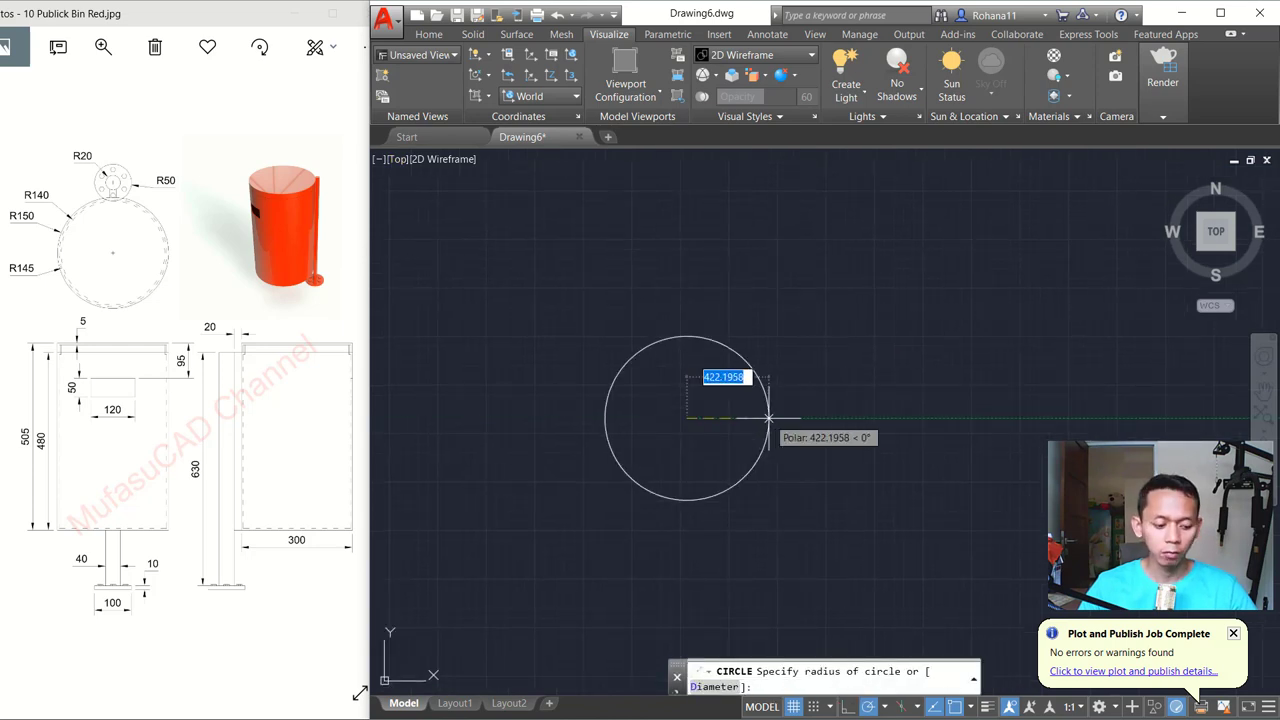
type("150")
key("Return")
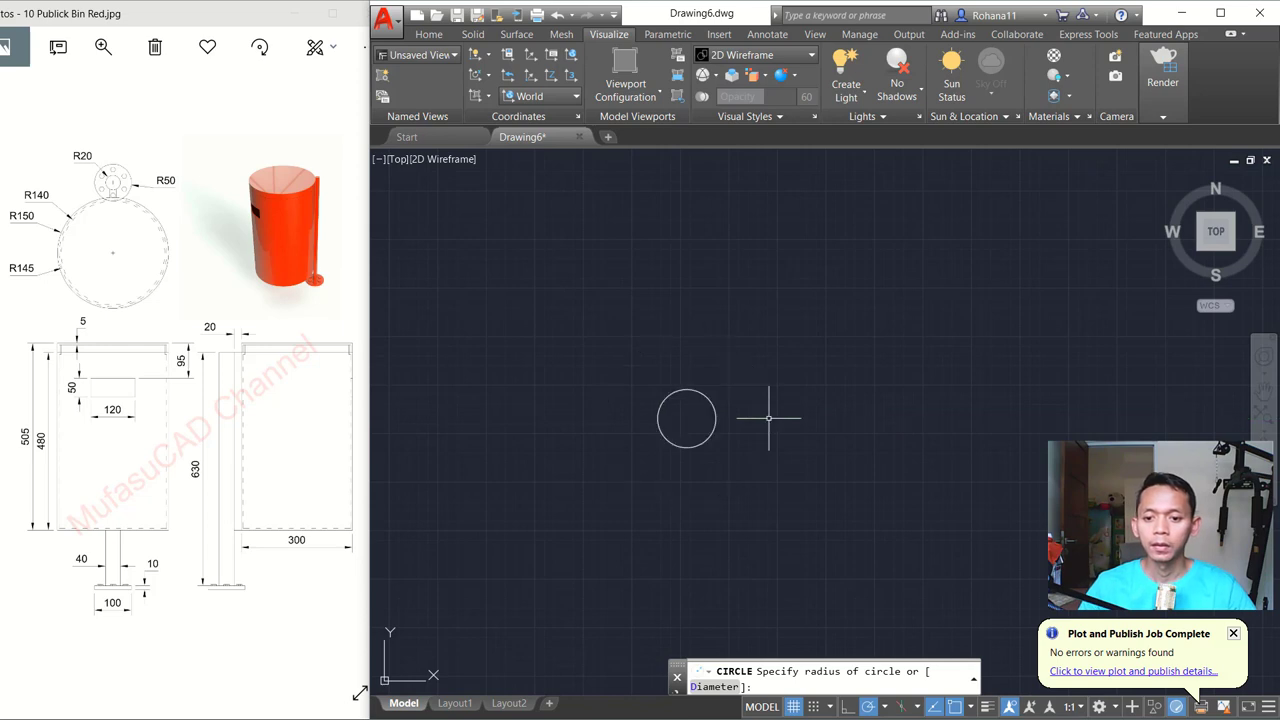
Draw a 20-unit line rising from the circle's top quadrant
scroll(686, 386, "up", 5)
scroll(716, 376, "up", 3)
middle_click_drag(716, 376, 671, 394)
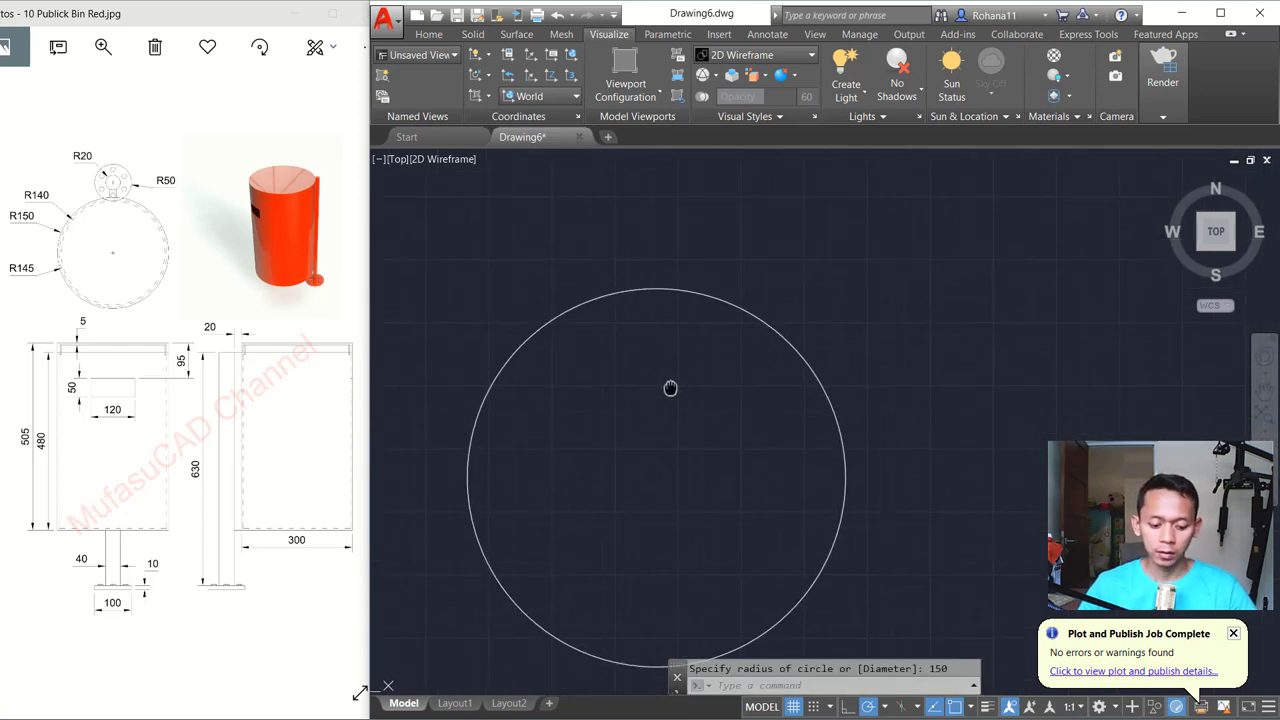
type("l")
key("Return")
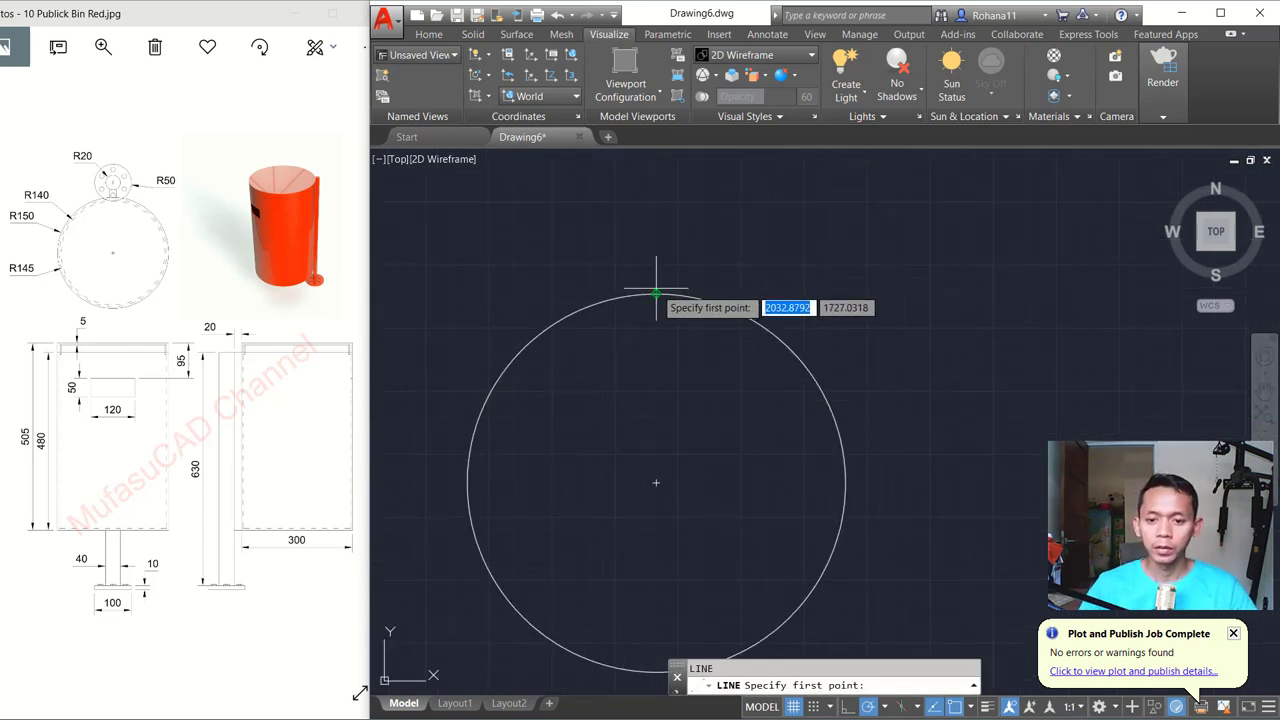
left_click(656, 294)
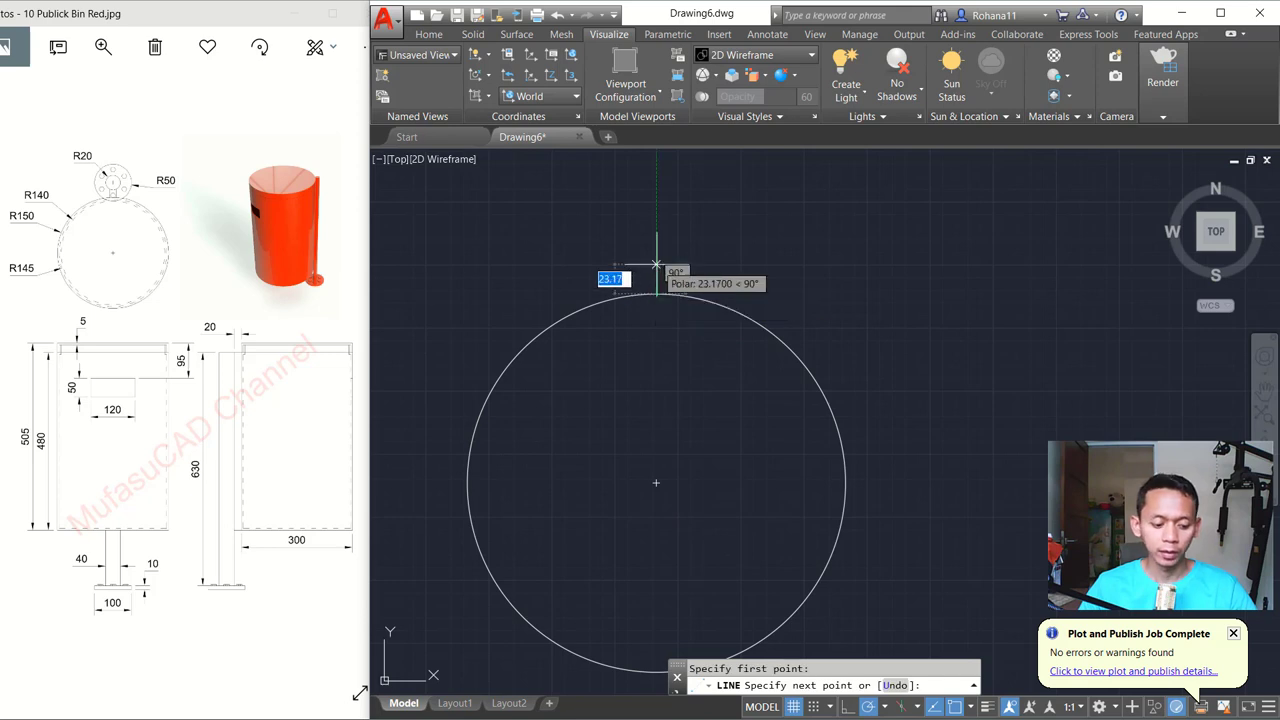
type("20")
key("Return")
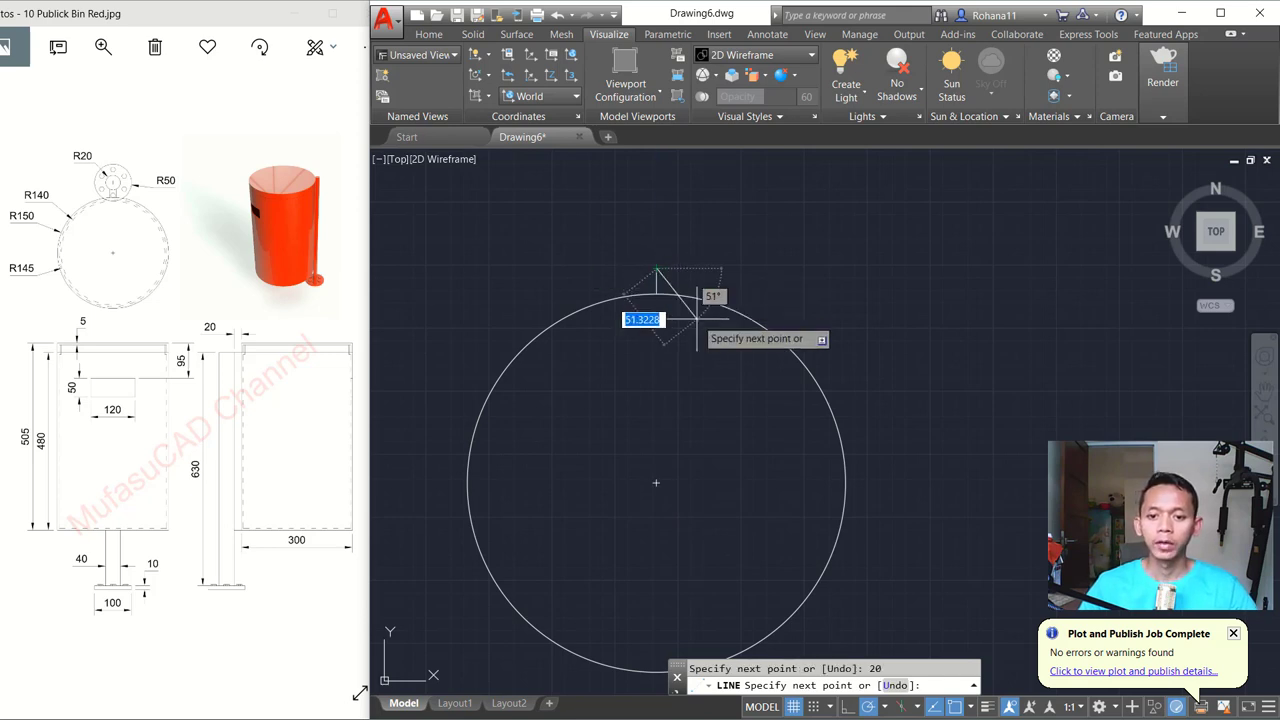
key("Return")
Draw a 40-diameter circle by two points, starting at the line's top end
middle_click_drag(646, 263, 660, 310)
scroll(660, 310, "up", 1)
scroll(700, 300, "up", 1)
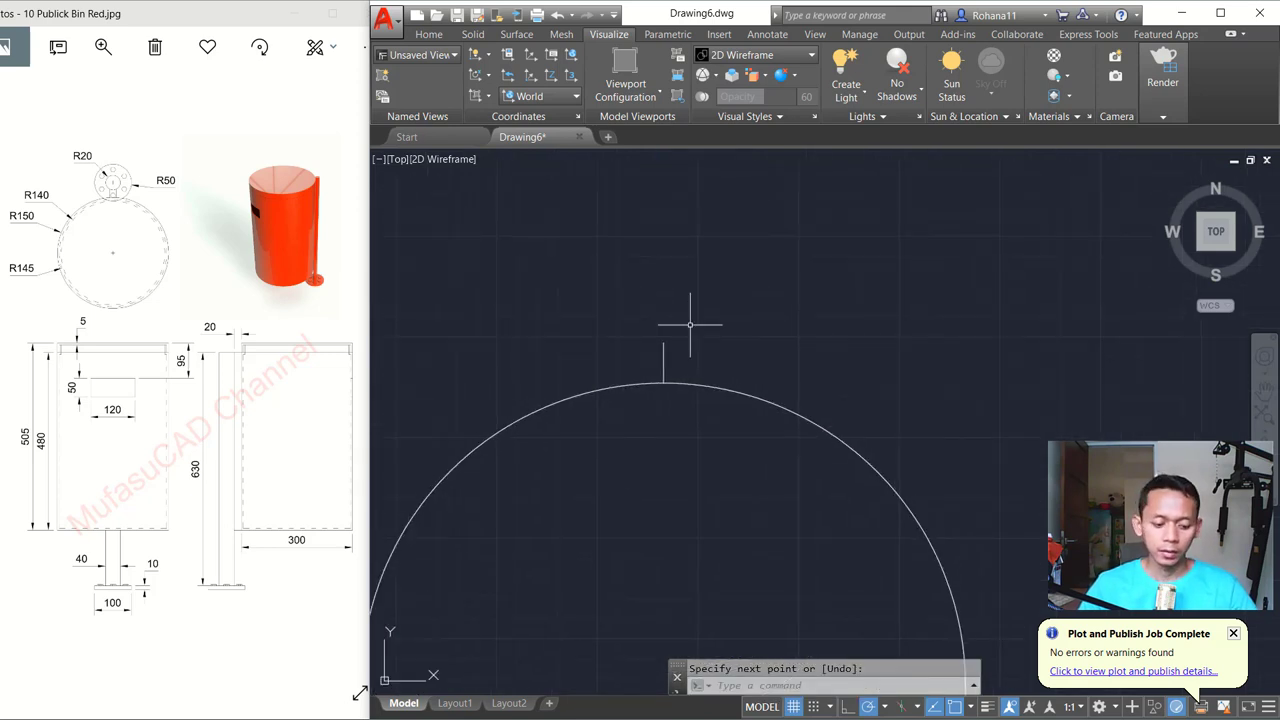
type("c")
key("Return")
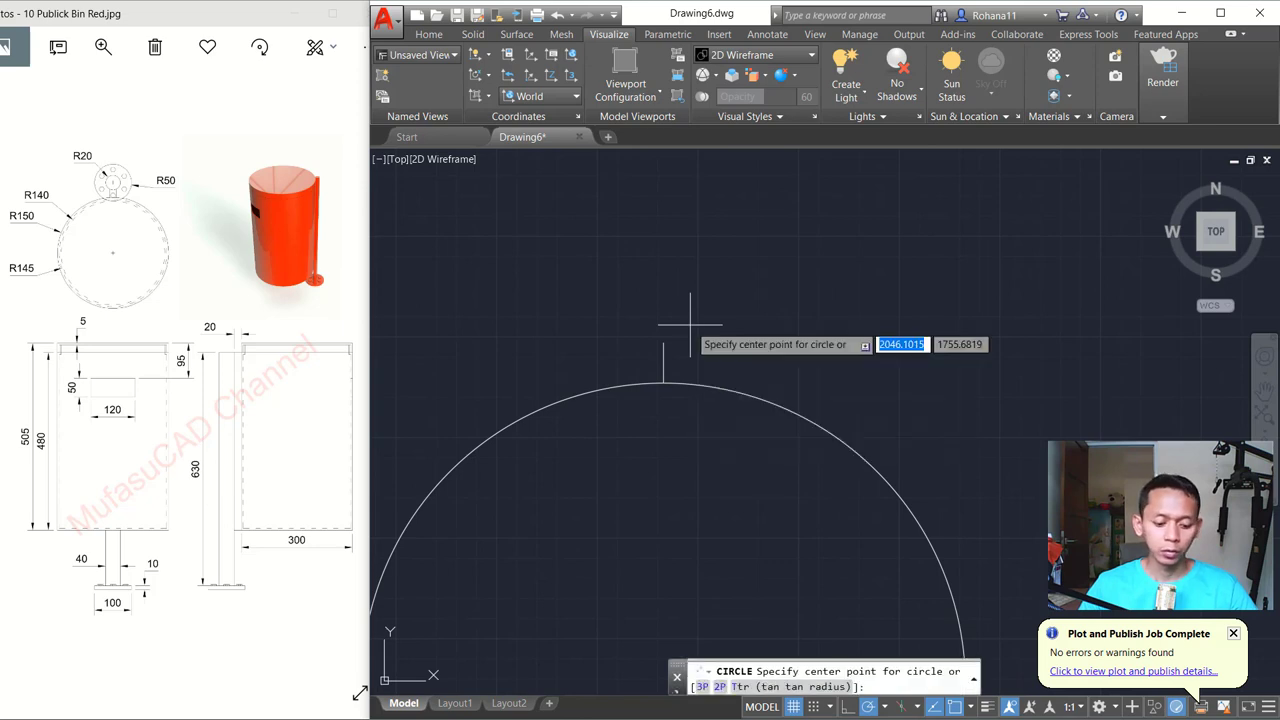
type("2p")
key("Return")
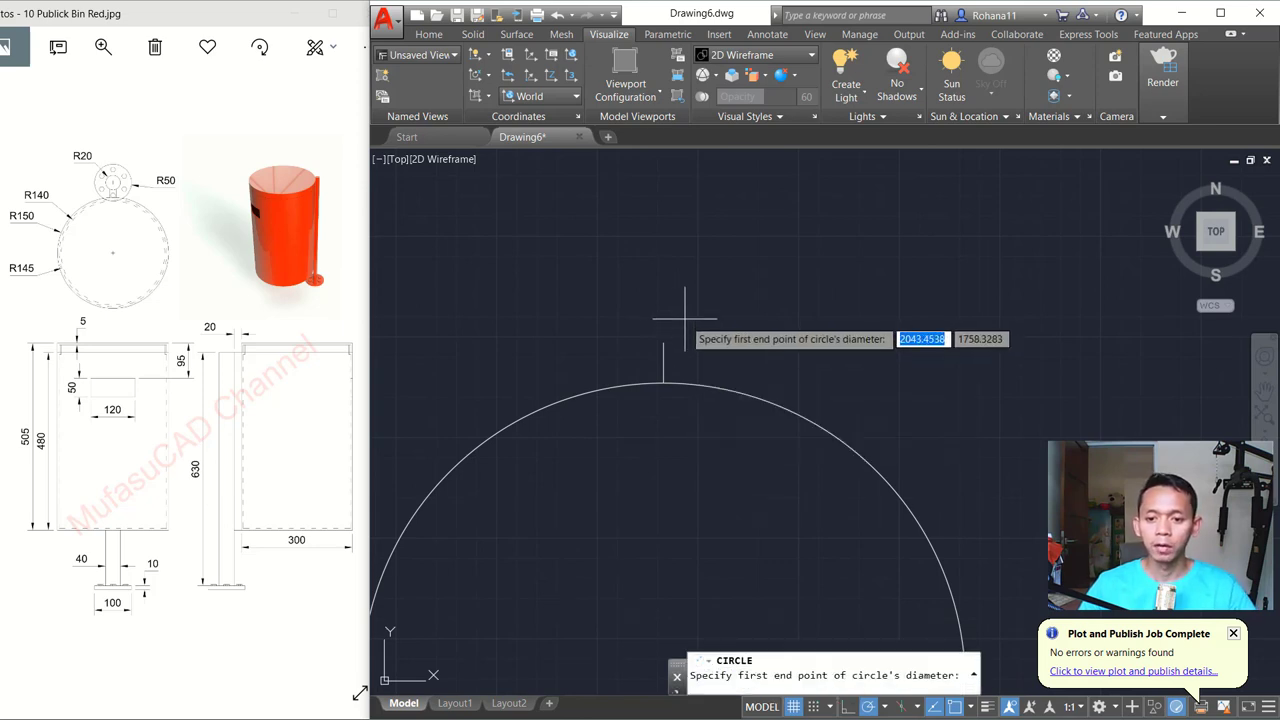
left_click(663, 341)
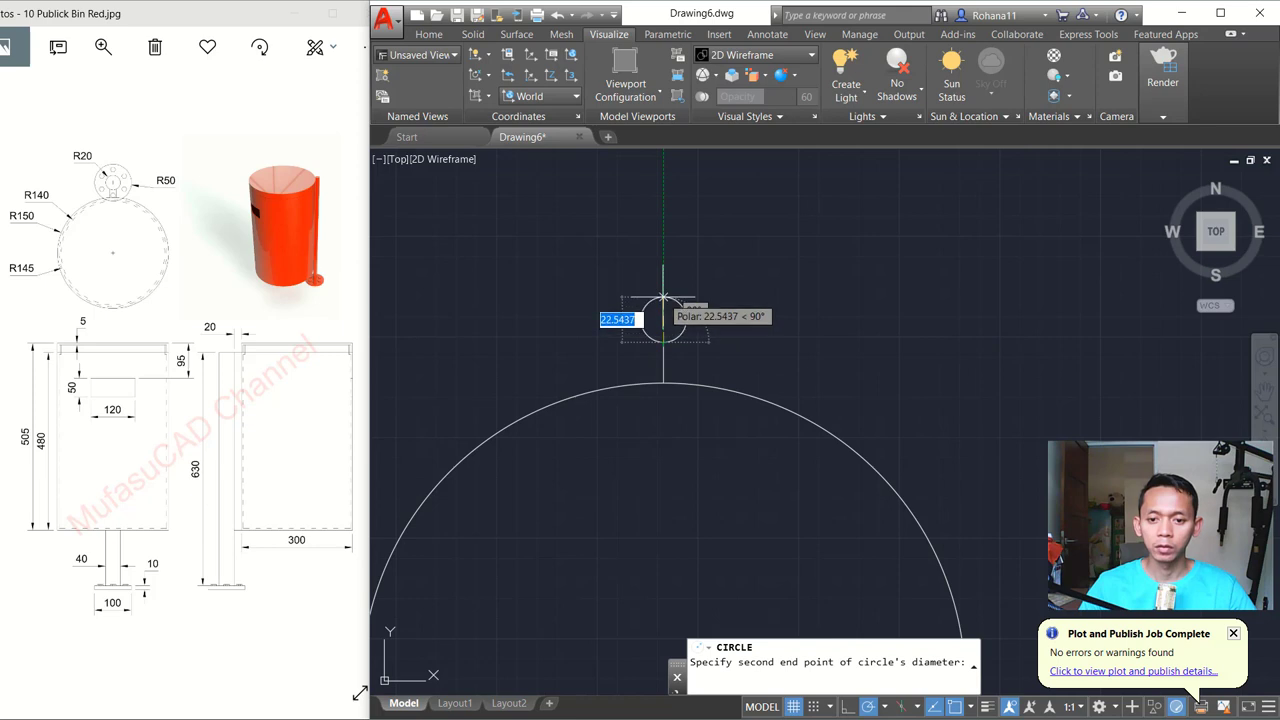
type("40")
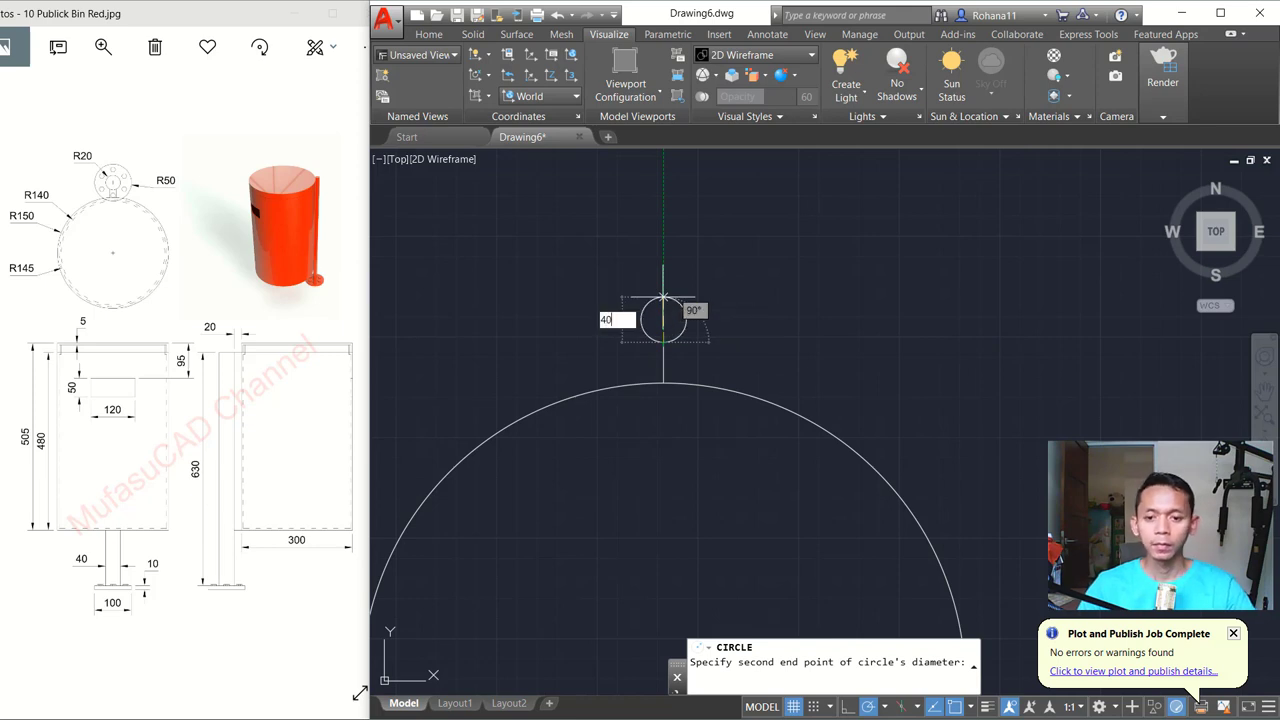
key("Return")
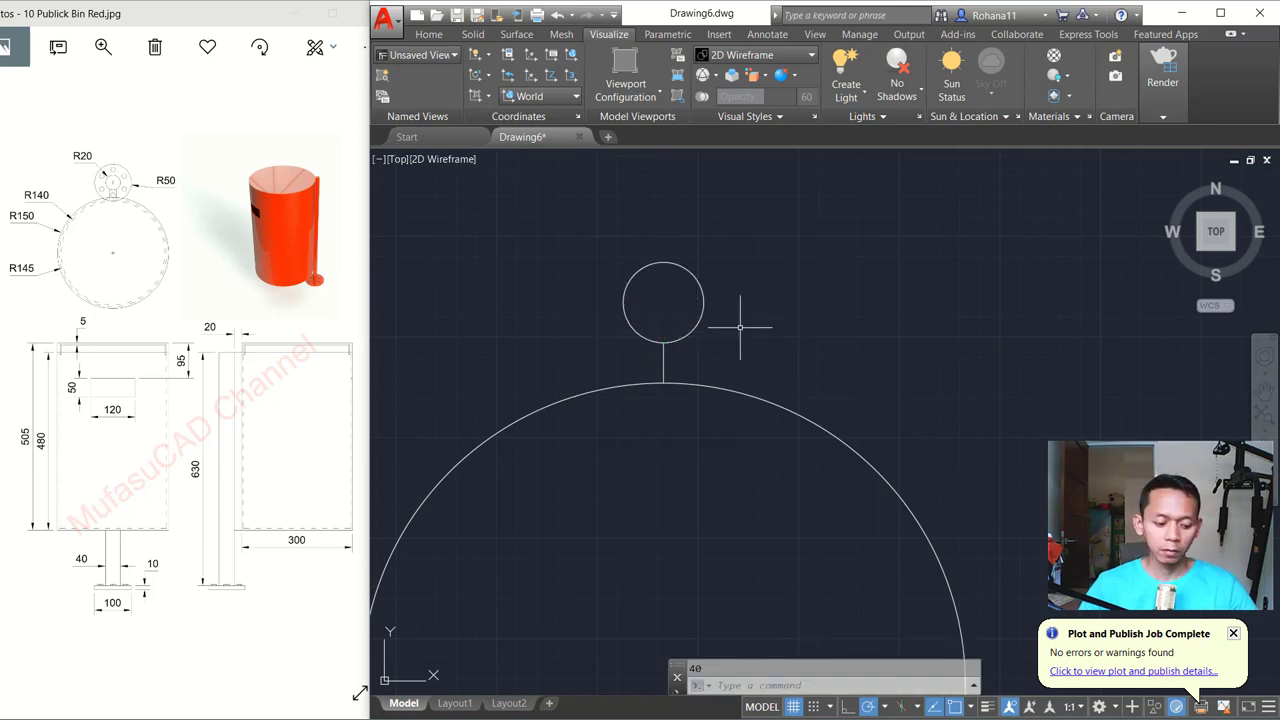
type("c")
key("Return")
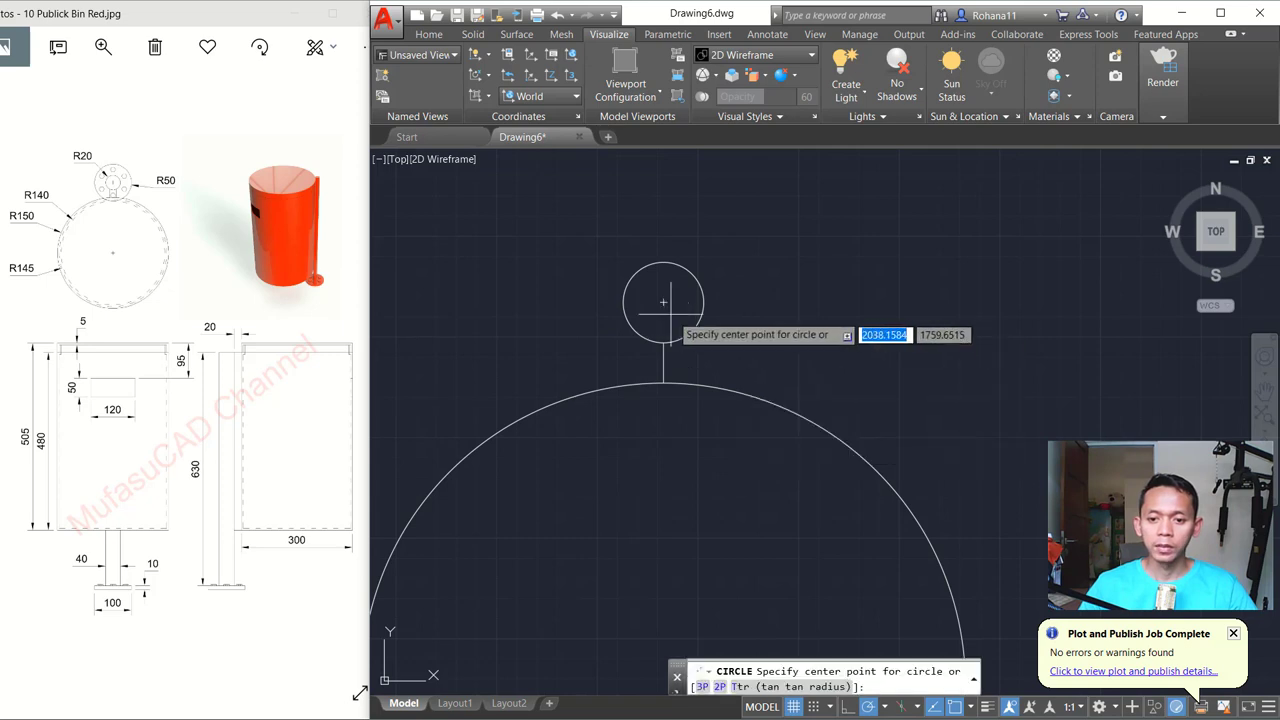
Draw a radius-50 circle centred on the small 40-diameter circle
left_click(663, 301)
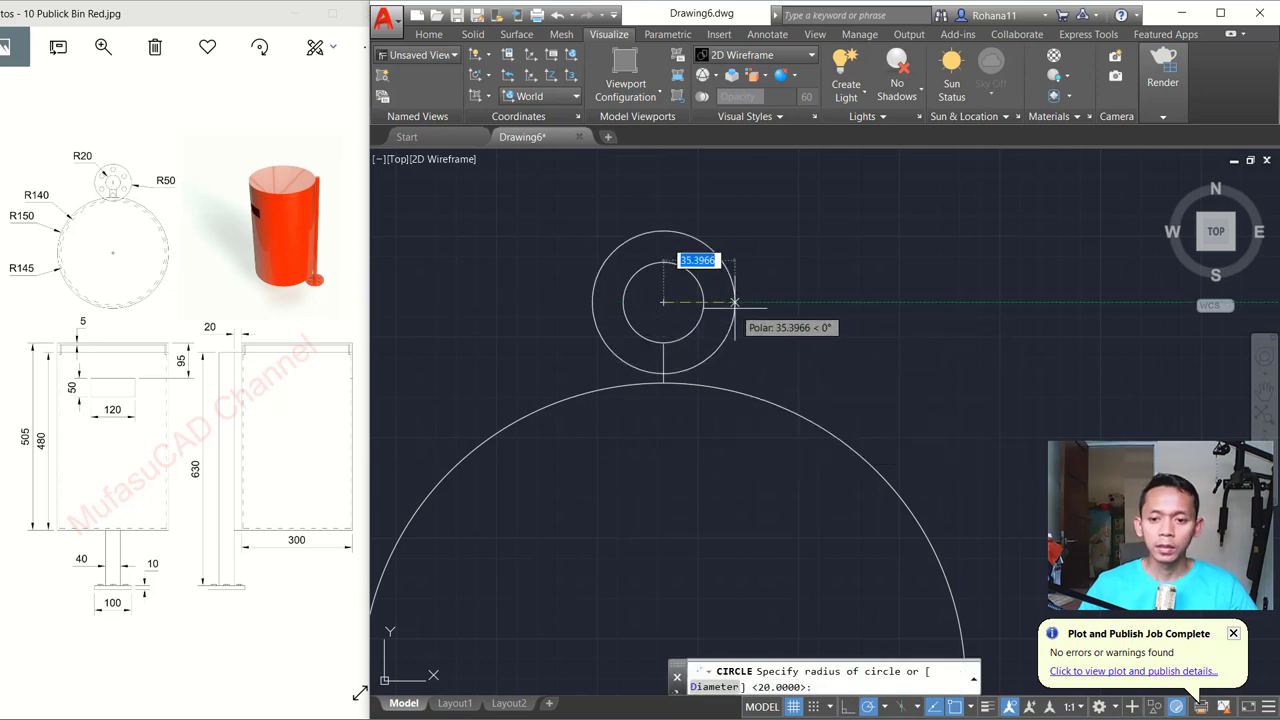
type("50")
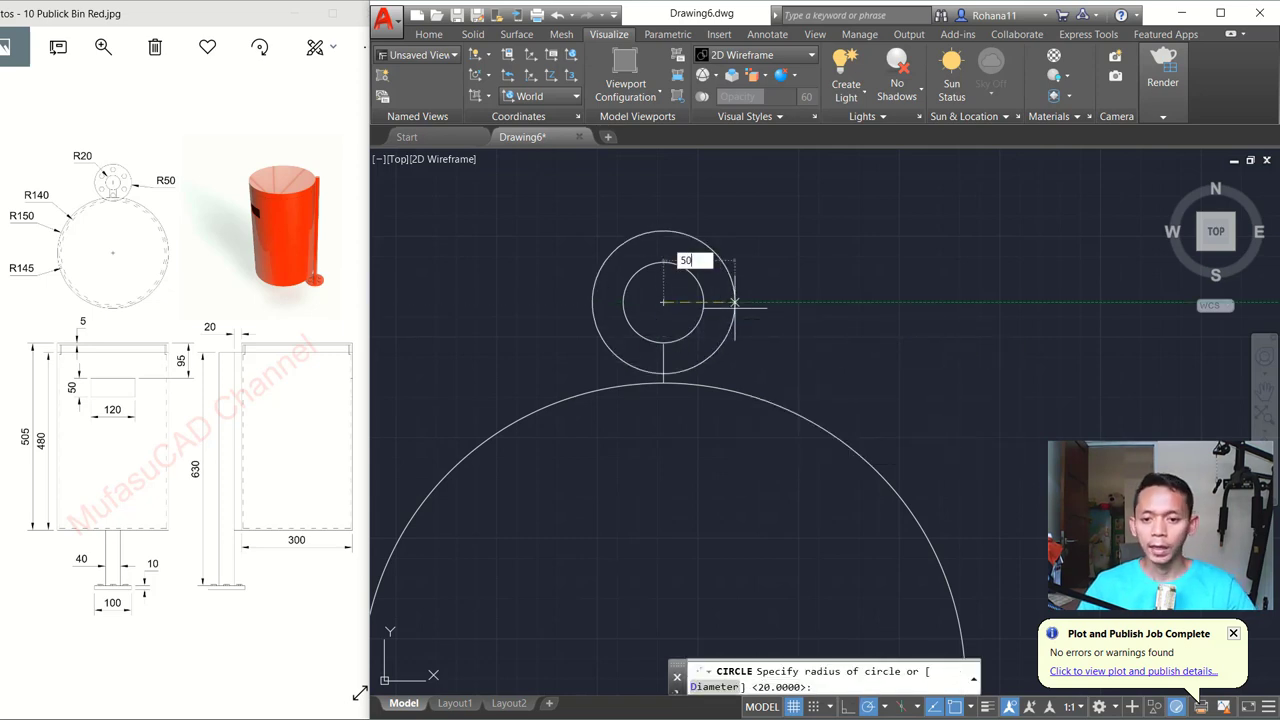
key("Return")
mouse_move(703, 266)
middle_mouse_down()
mouse_move(703, 314)
mouse_move(685, 307)
middle_mouse_up()
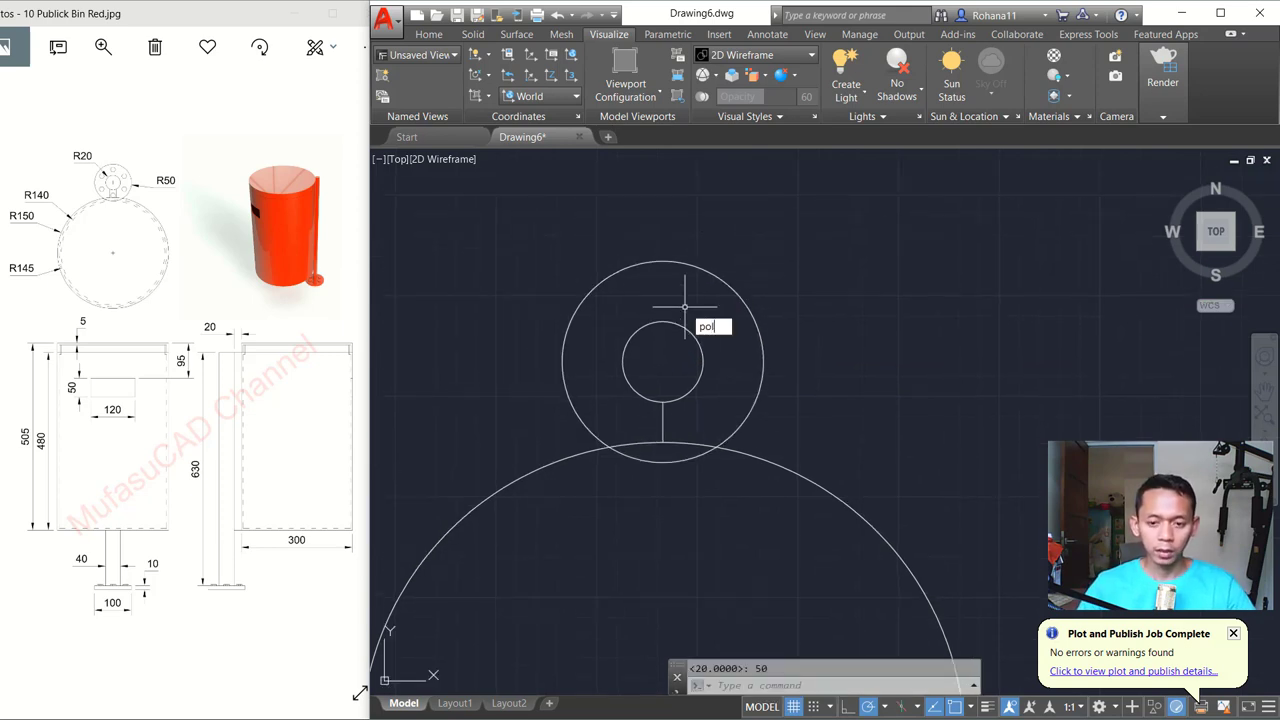
Add a six-sided inscribed polygon of radius 8, centred midway between two points
key("Return")
type("6")
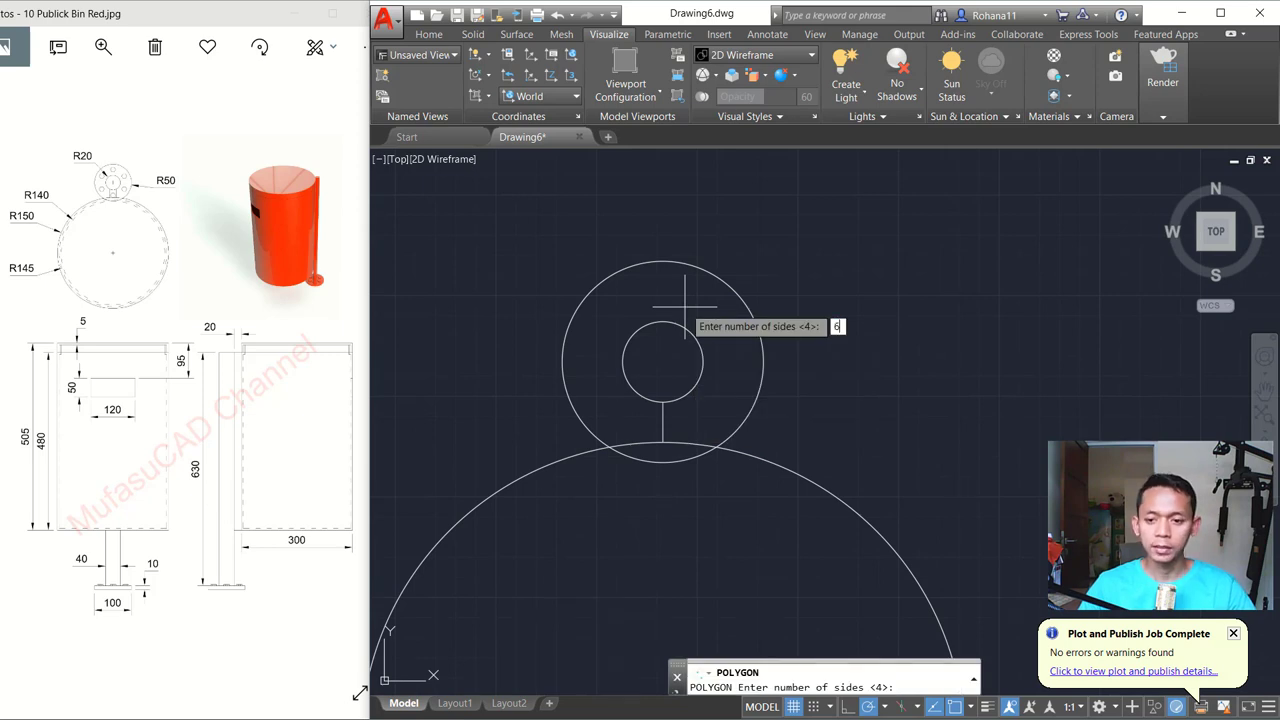
key("Return")
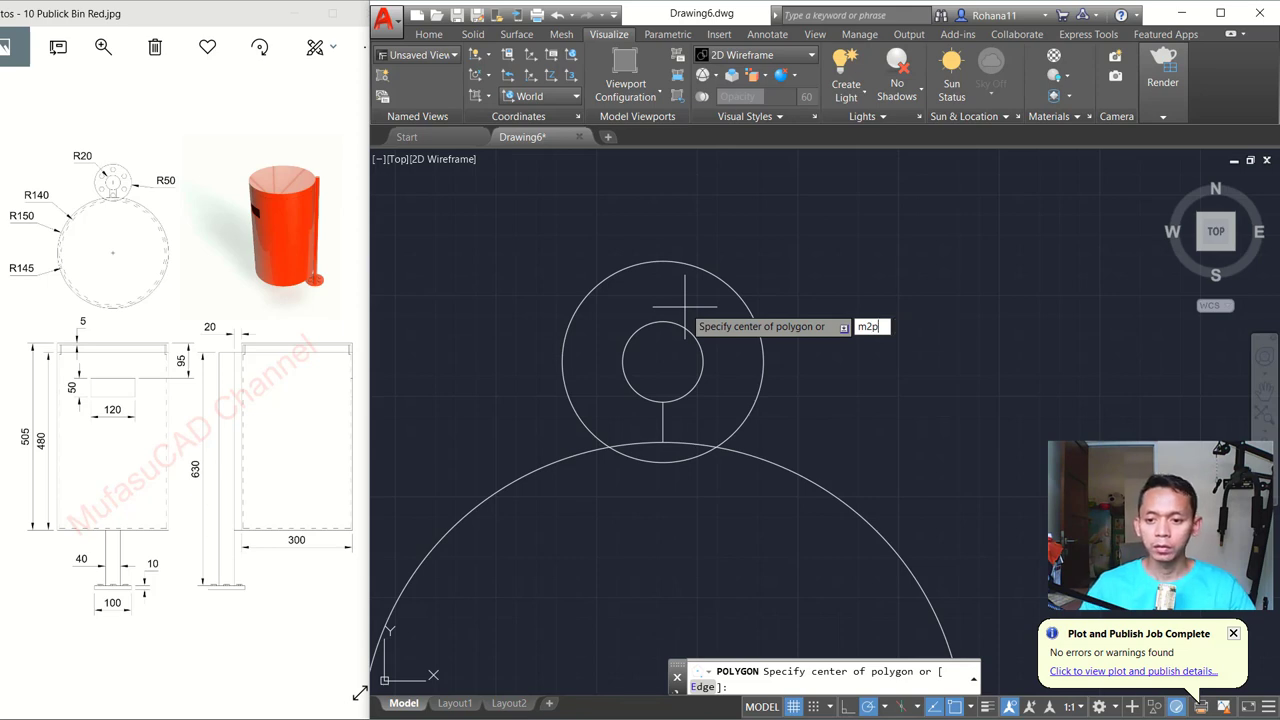
key("Return")
left_click(662, 322)
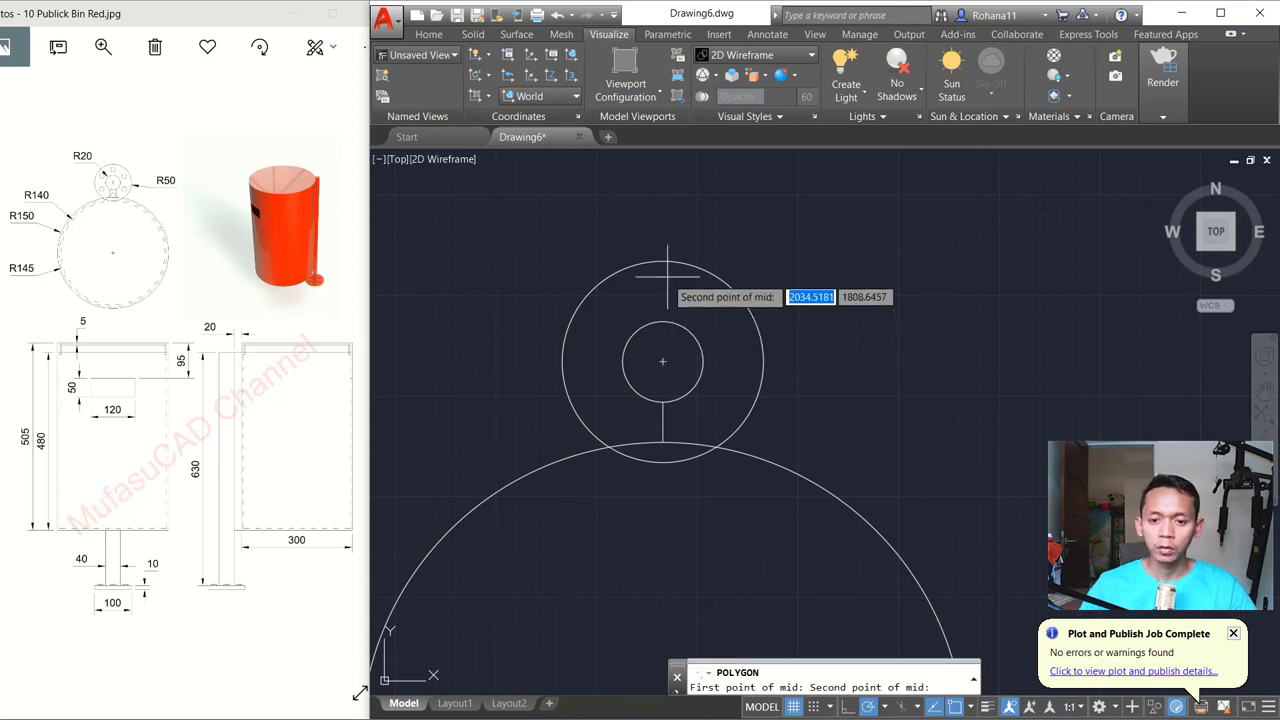
left_click(662, 262)
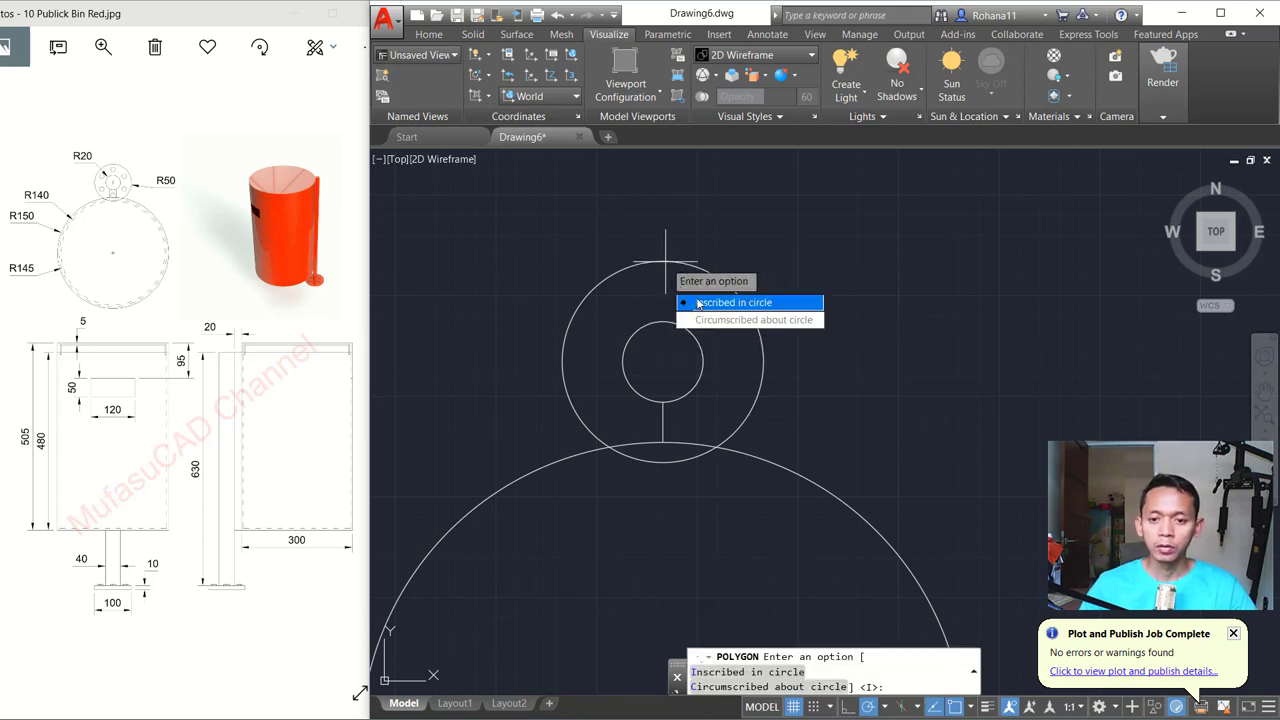
left_click(727, 305)
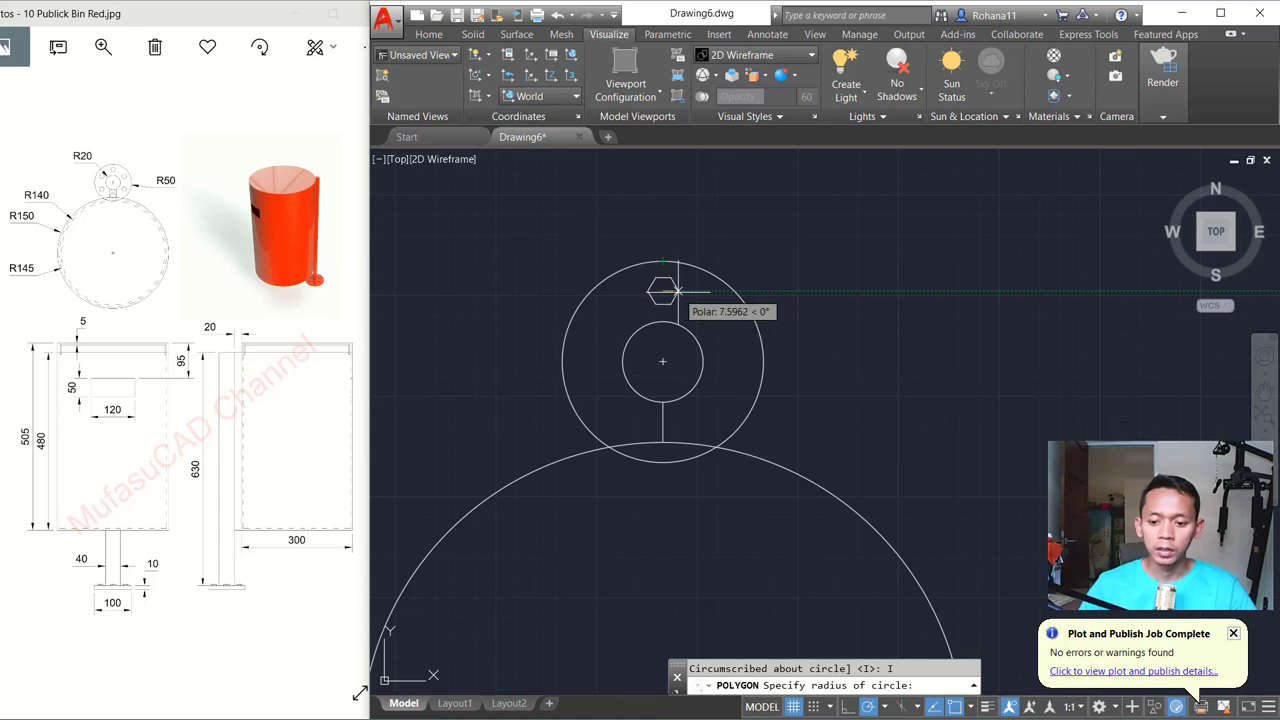
type("8")
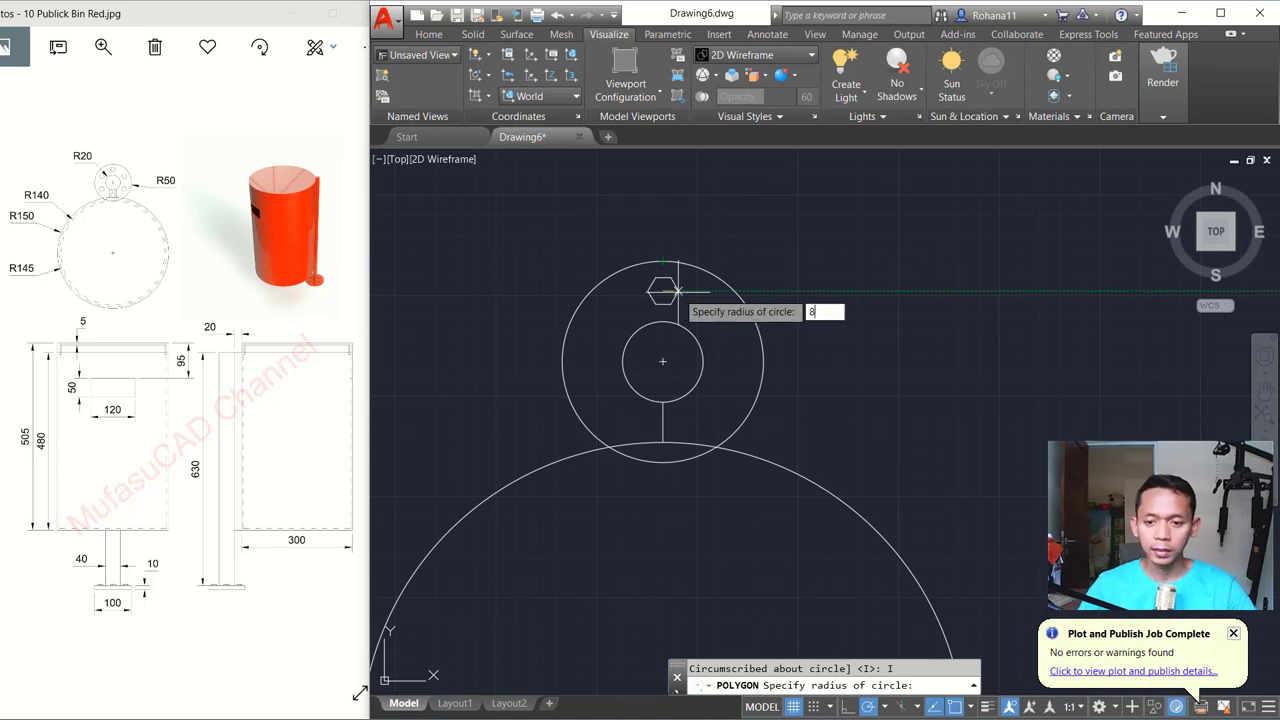
key("Return")
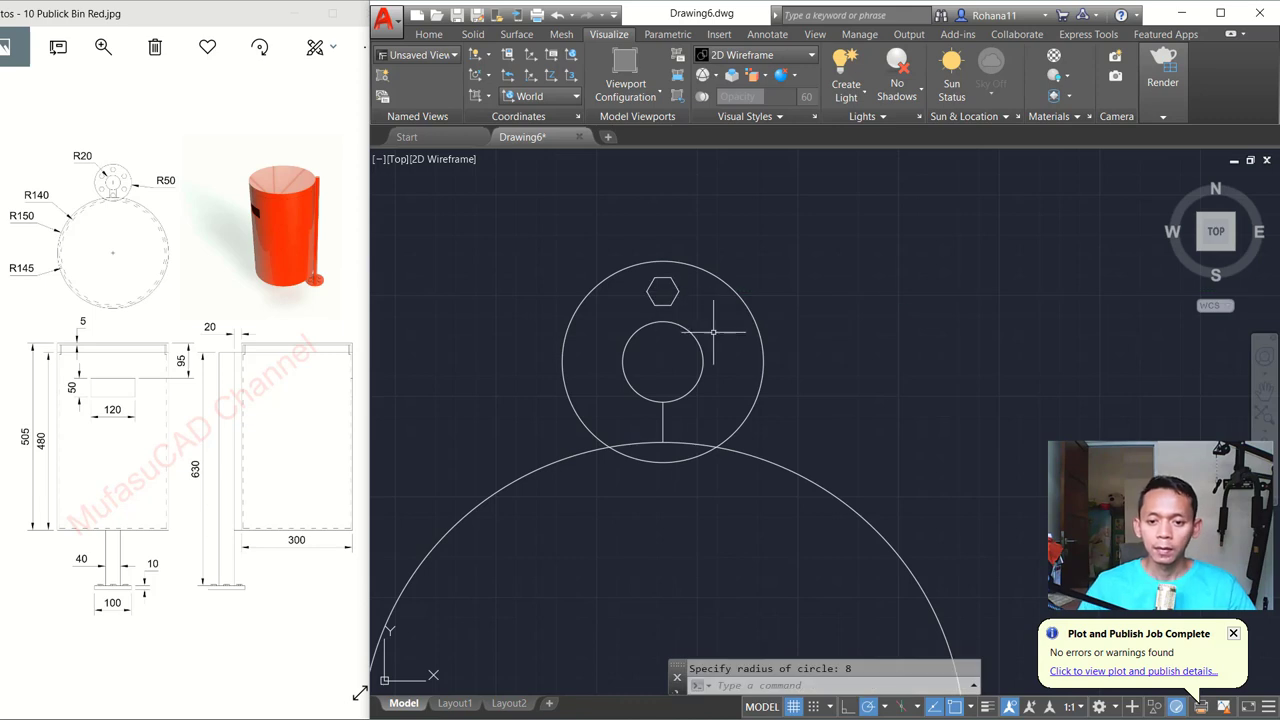
scroll(710, 350, "down", 3)
scroll(709, 357, "down", 2)
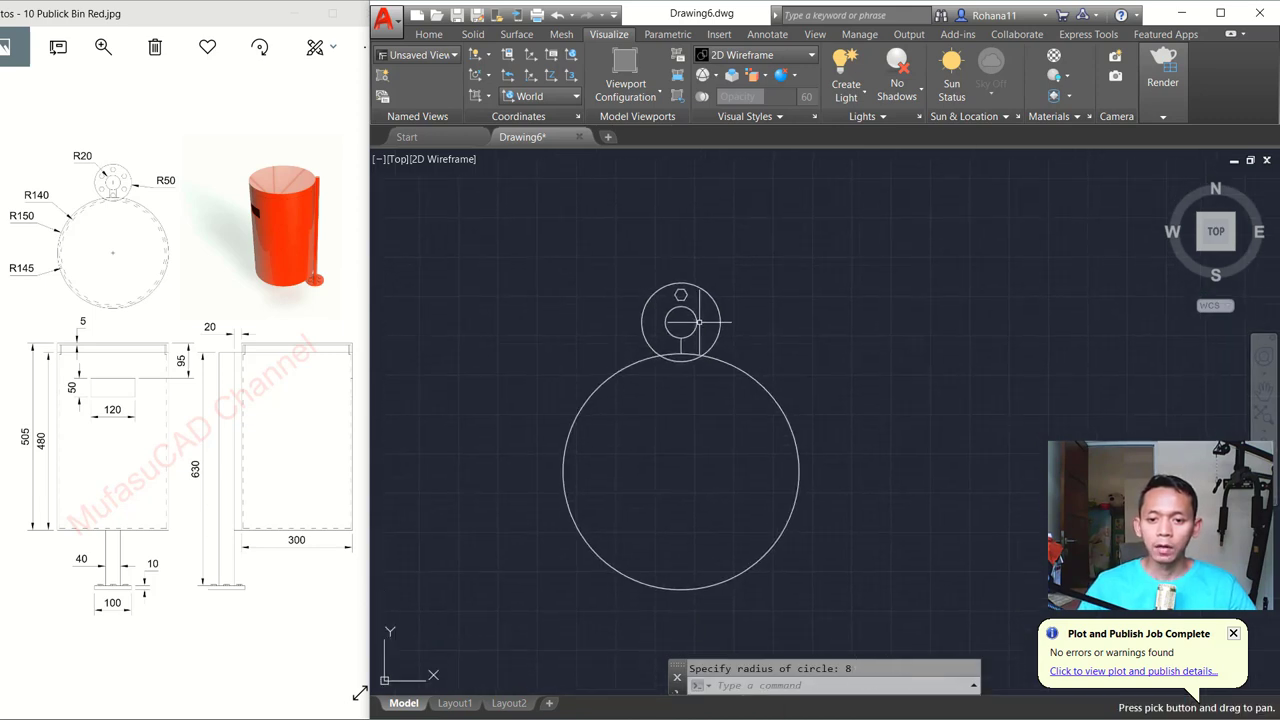
middle_click_drag(695, 393, 680, 274, "shift")
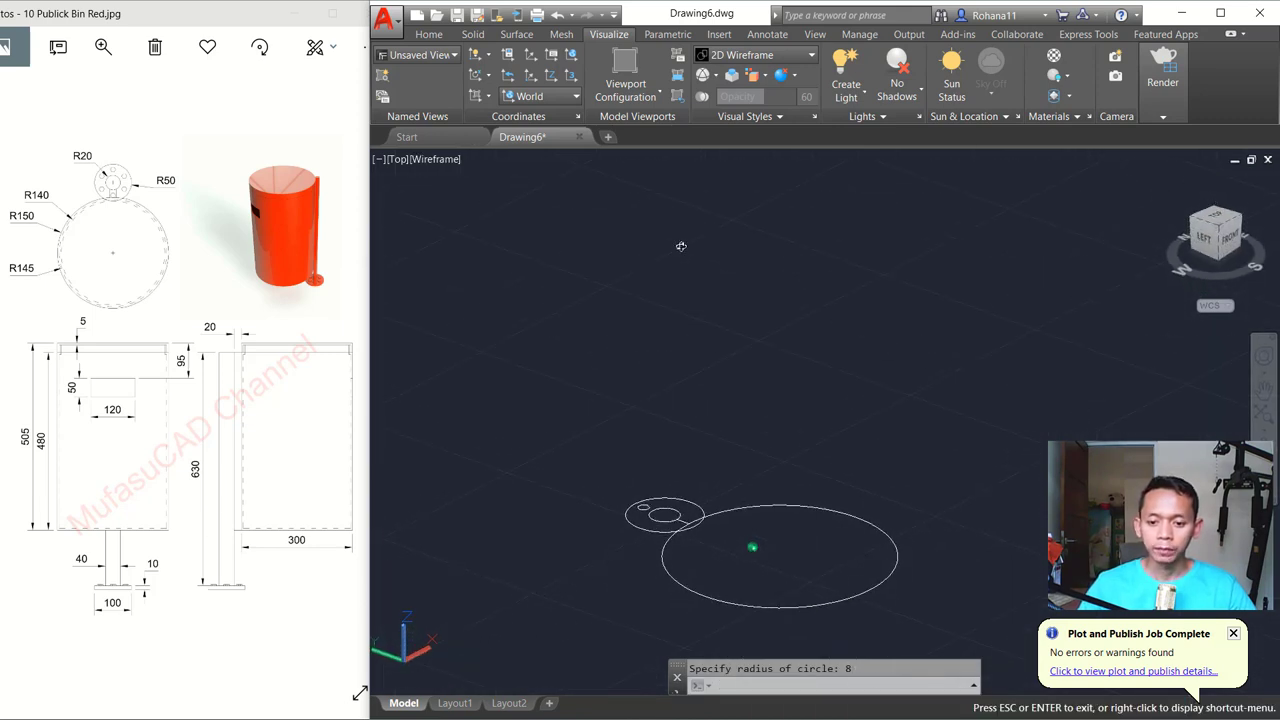
middle_click_drag(734, 419, 726, 369)
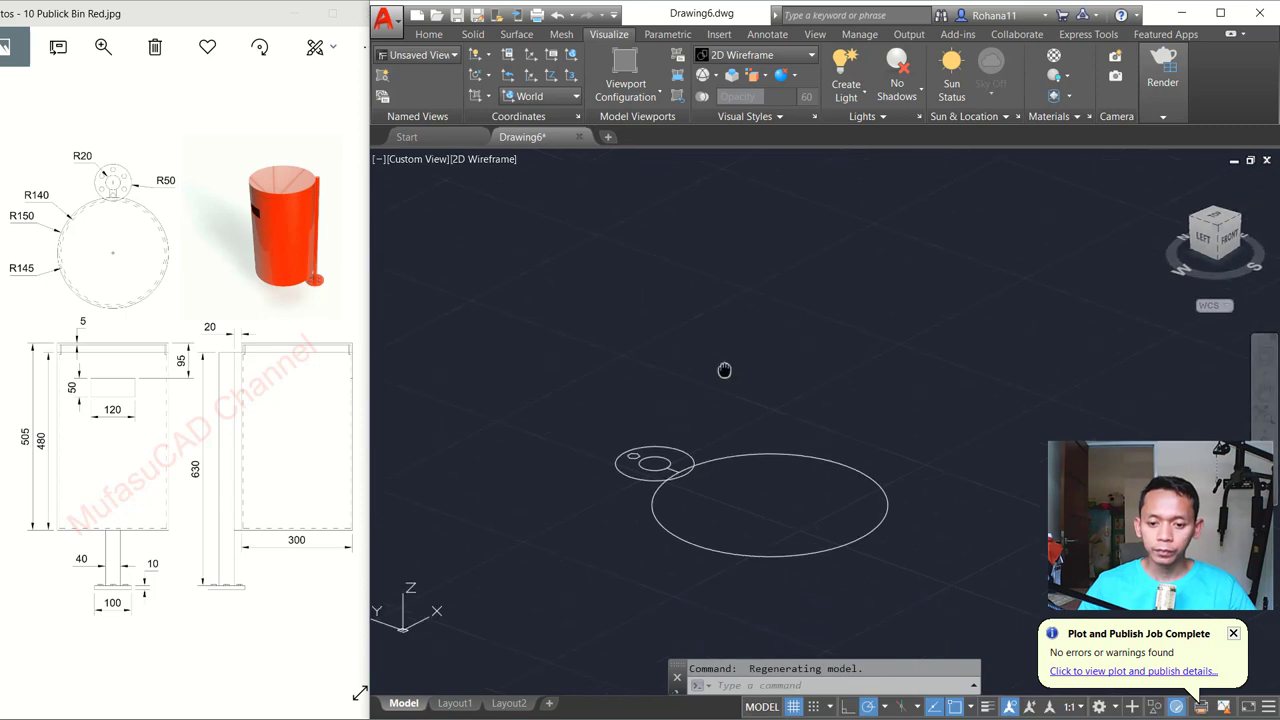
left_click(416, 161)
left_click(446, 198)
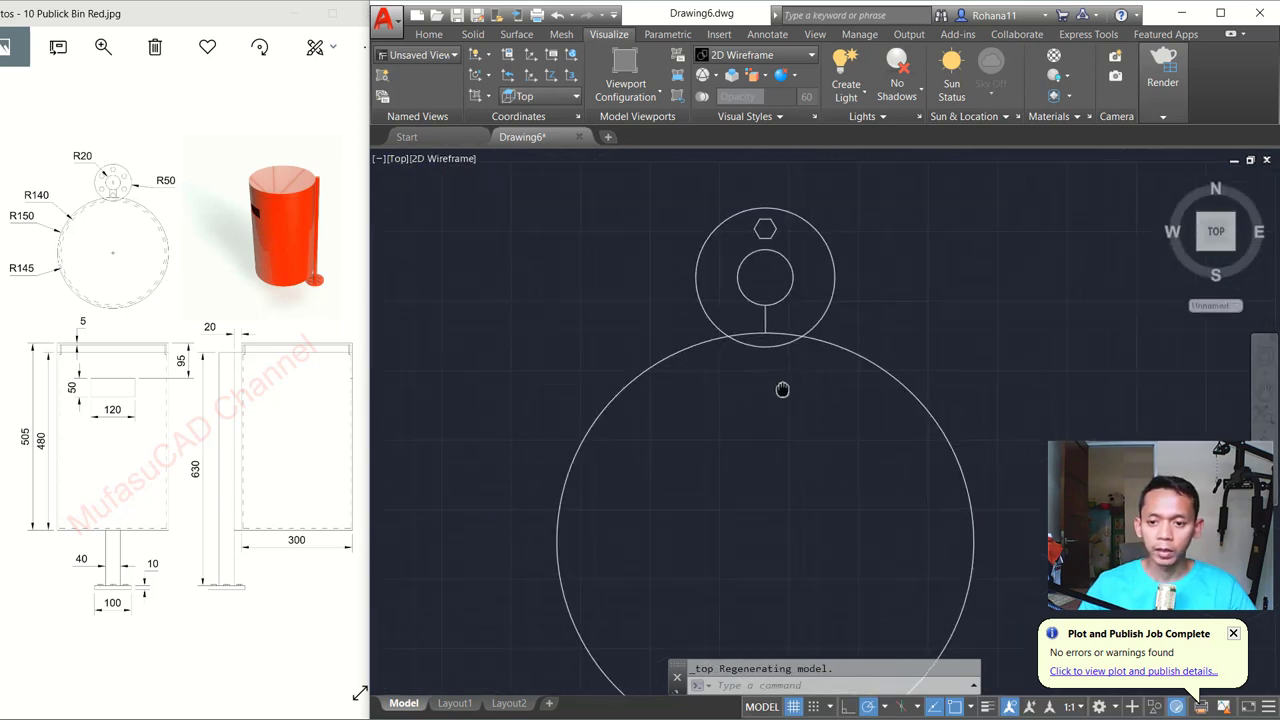
scroll(782, 389, "up", 2)
scroll(700, 360, "up", 2)
middle_click_drag(714, 372, 677, 394)
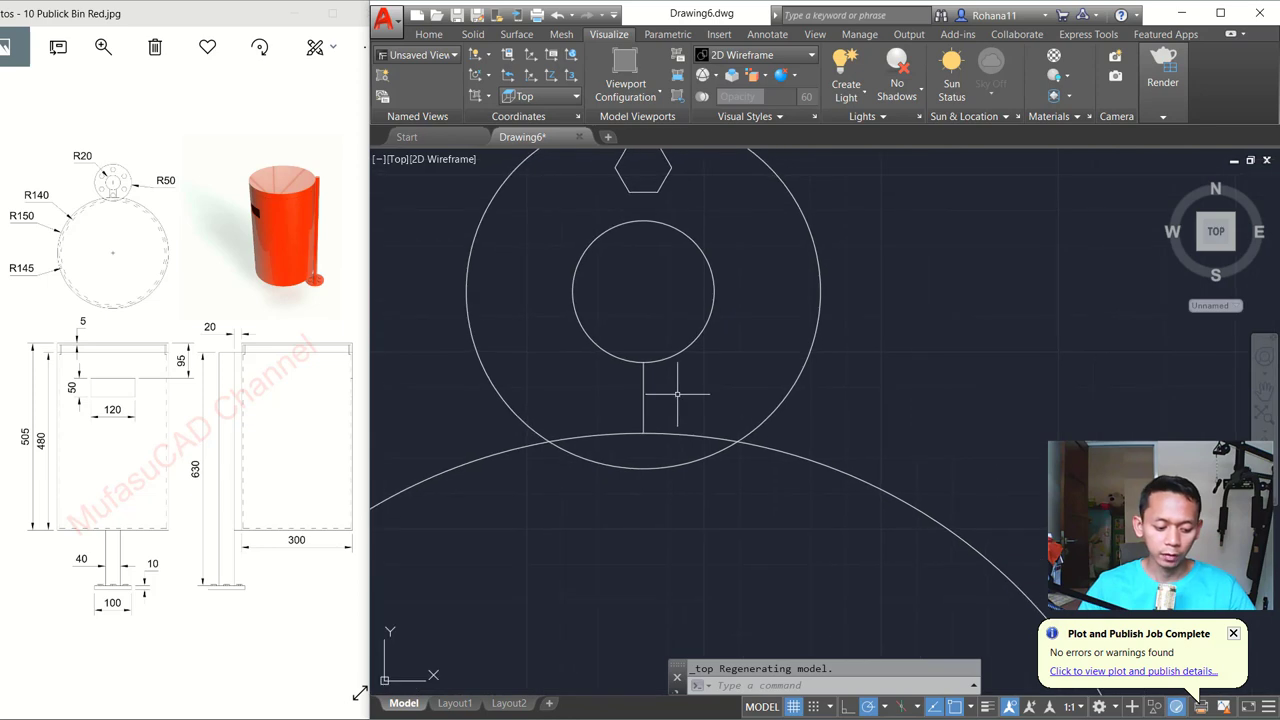
Copy the vertical stem line 10 units to each side
type("o")
key("Return")
left_click(643, 412)
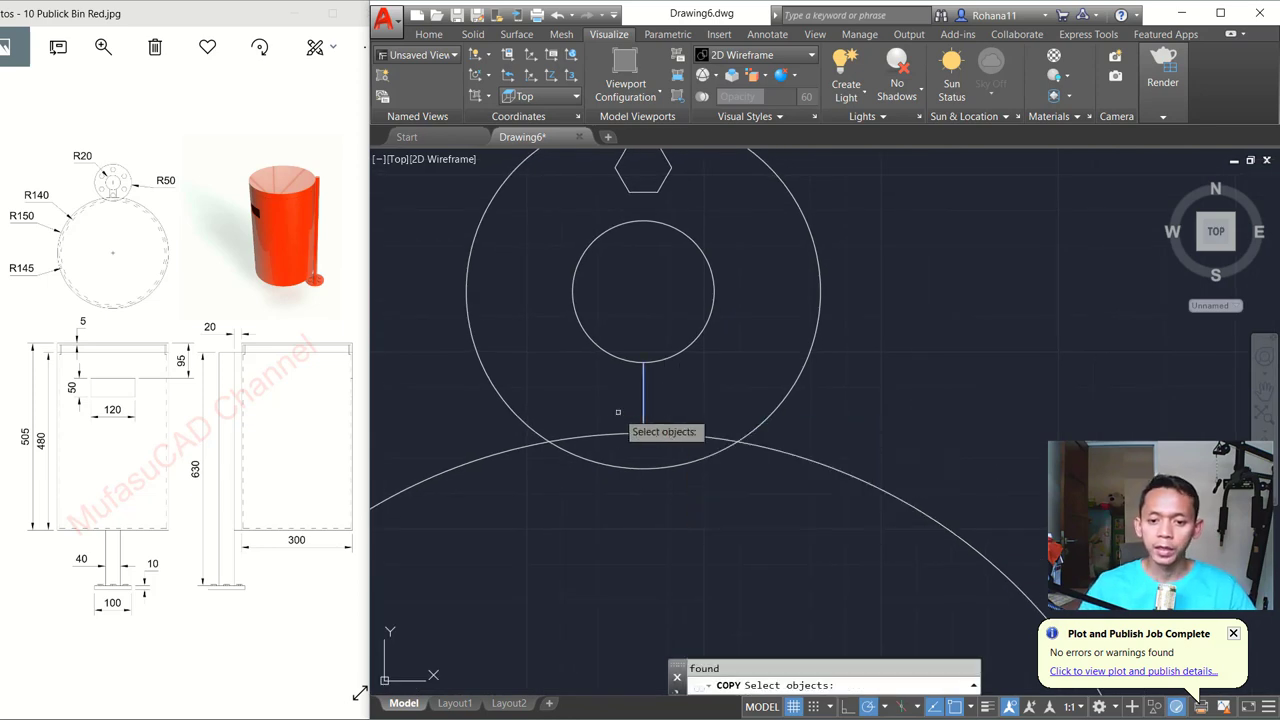
key("Return")
left_click(689, 389)
type("1")
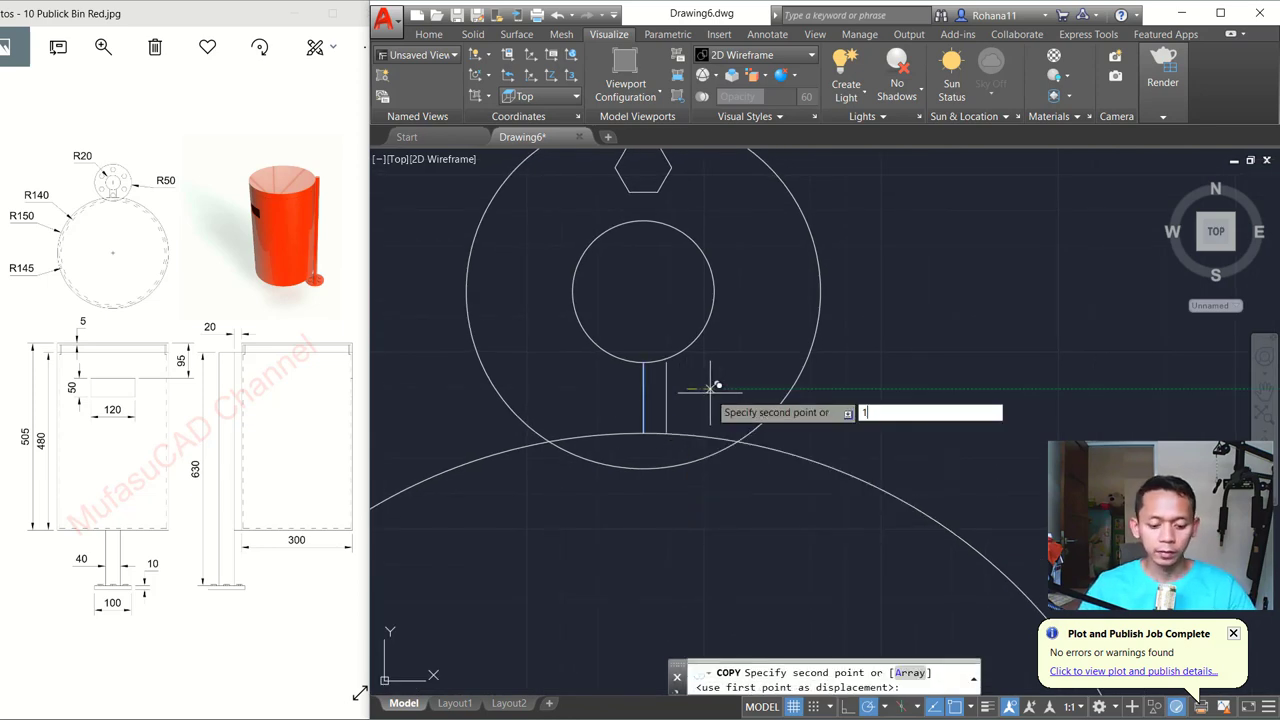
type("0")
key("Return")
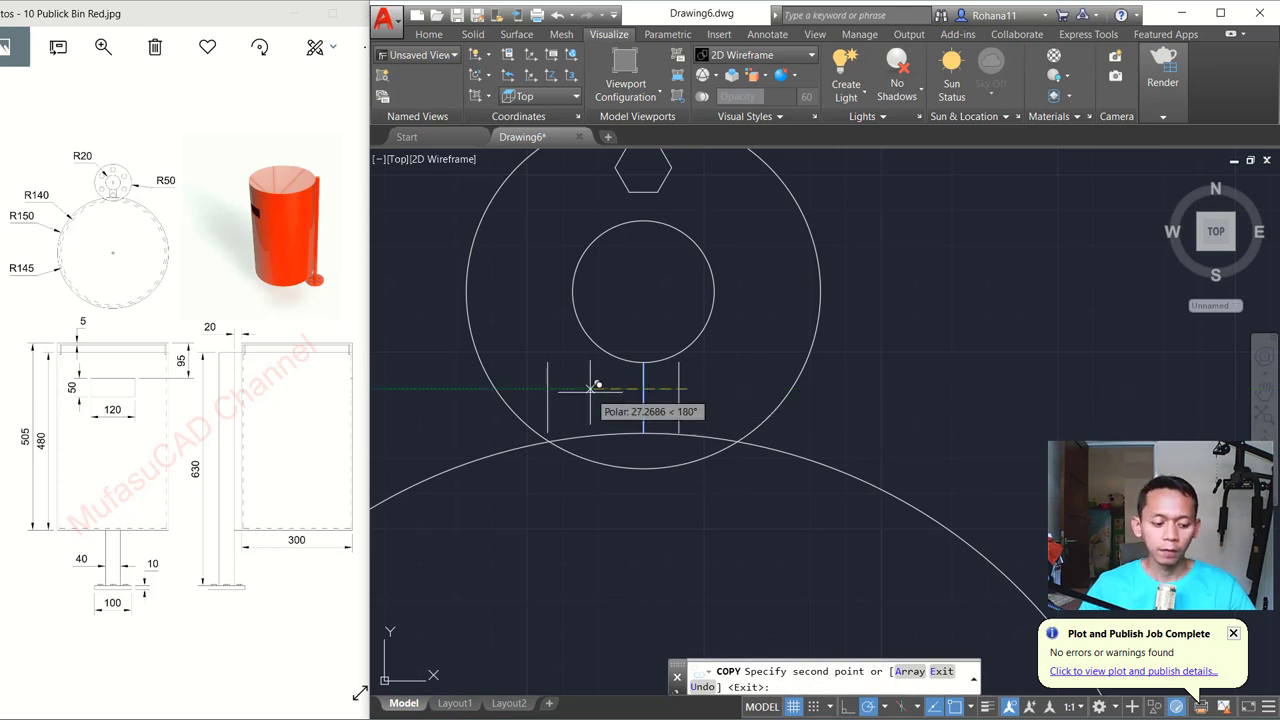
type("10")
key("Return")
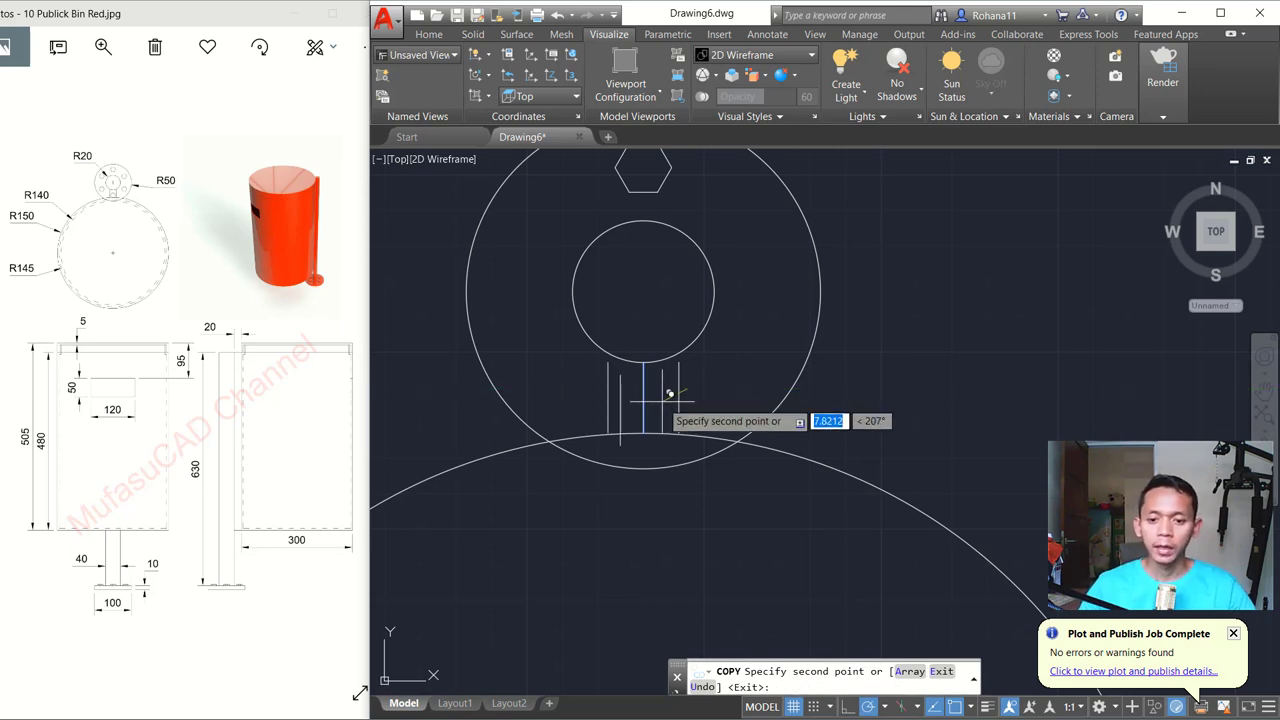
key("Escape")
Extend both copied lines so they reach the post and bin circles
scroll(645, 401, "up", 4)
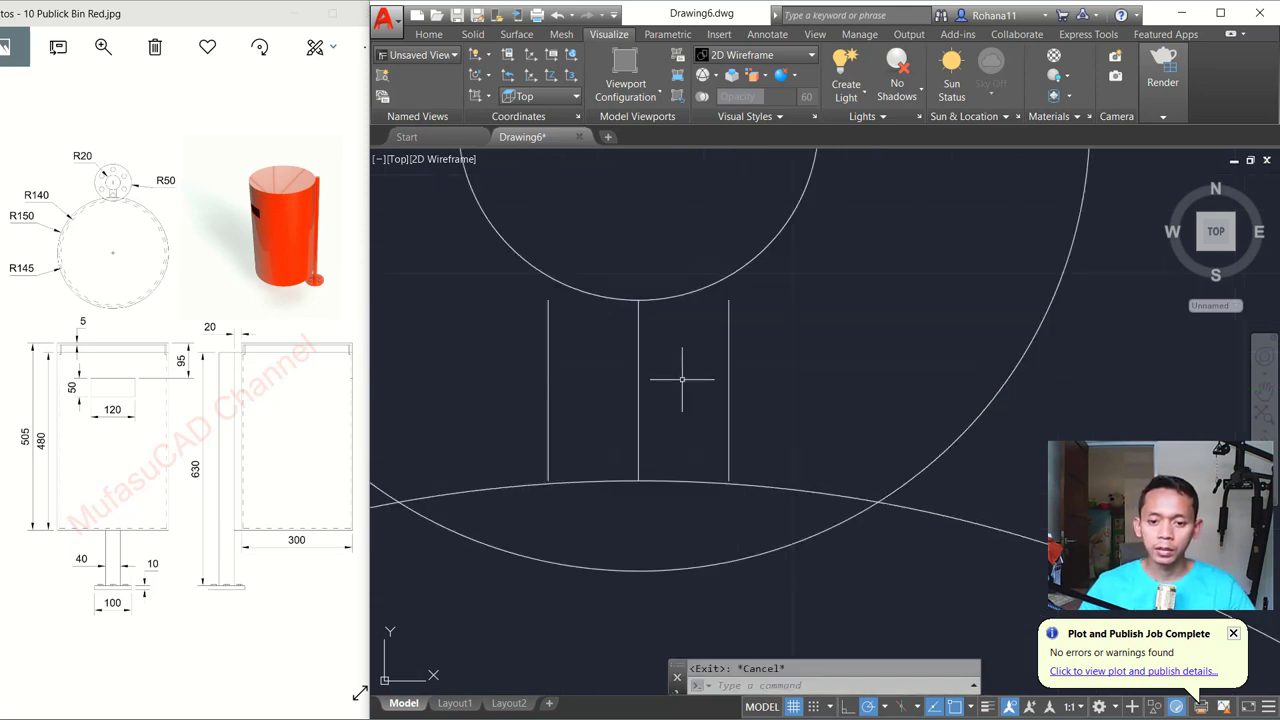
middle_click_drag(682, 379, 676, 406)
key("Return")
key("Return")
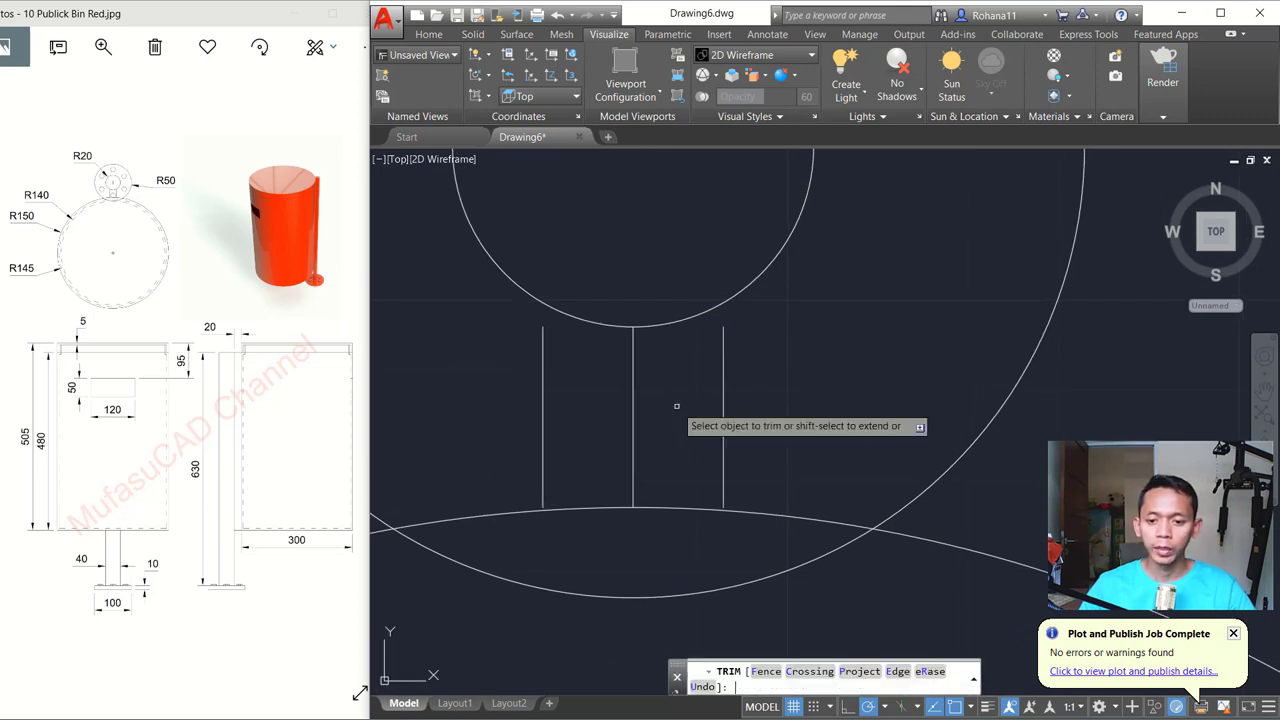
left_click(838, 357, "shift")
left_click(716, 374, "shift")
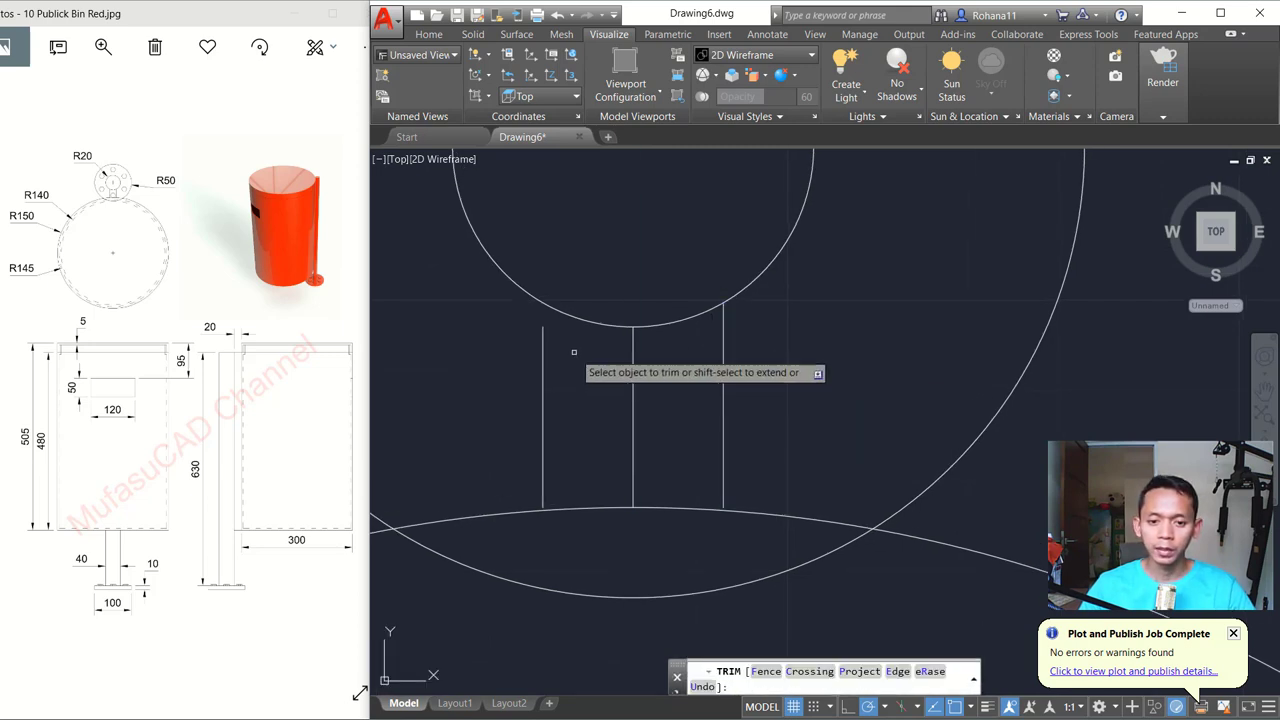
left_click(640, 352, "shift")
left_click(532, 372, "shift")
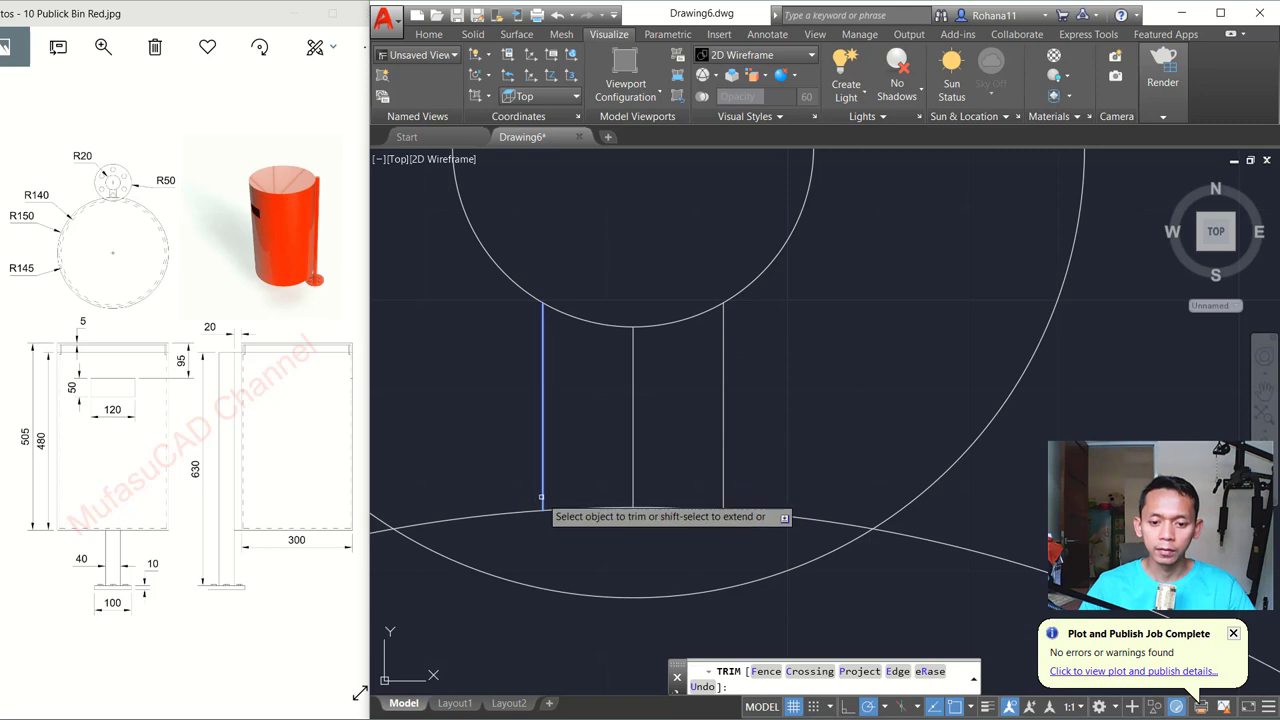
key("Escape")
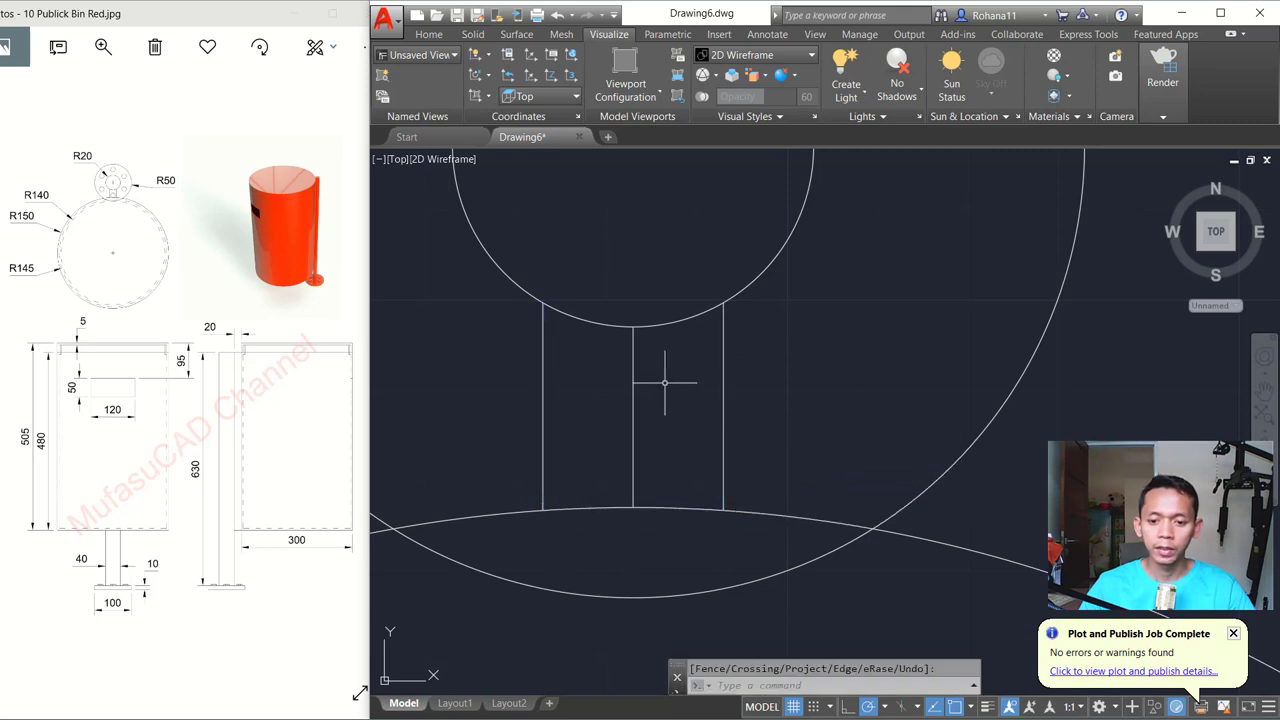
Erase the middle centre line between the two parallel lines
left_click(665, 380)
left_click(602, 432)
key("Delete")
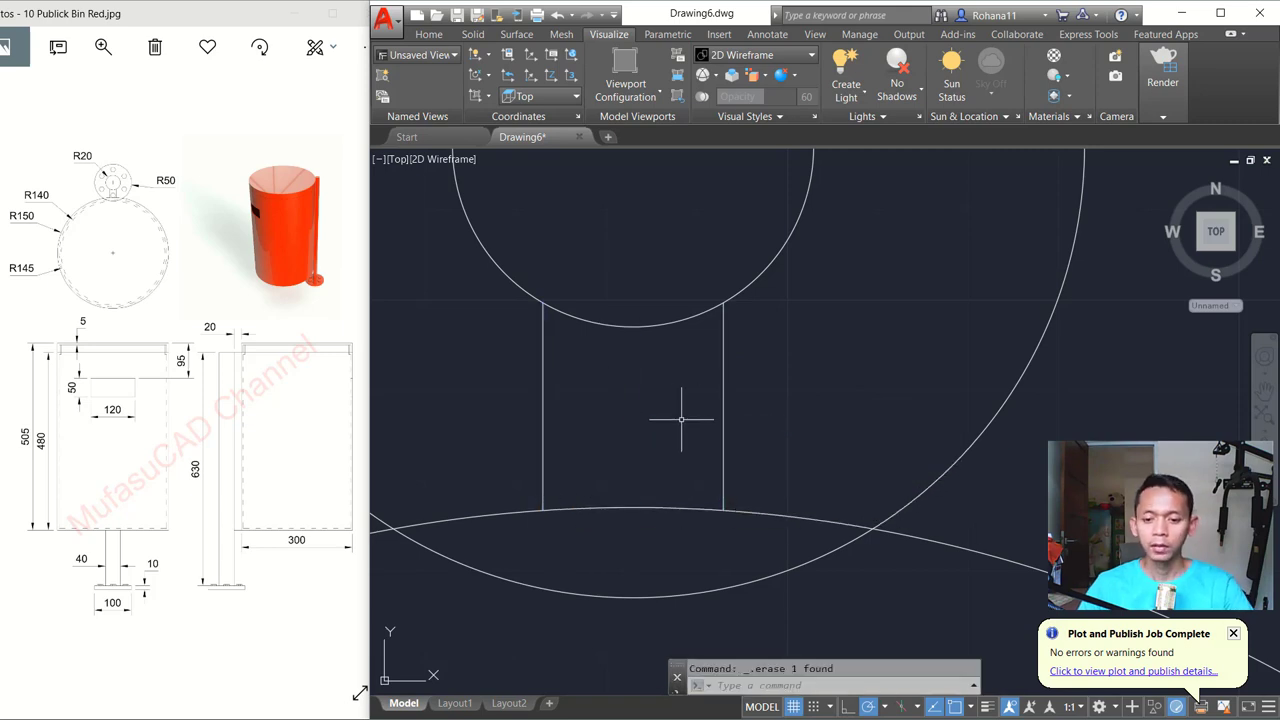
scroll(675, 415, "down", 5)
scroll(678, 410, "down", 1)
Copy the circles and neck lines off to the right of the original
type("c")
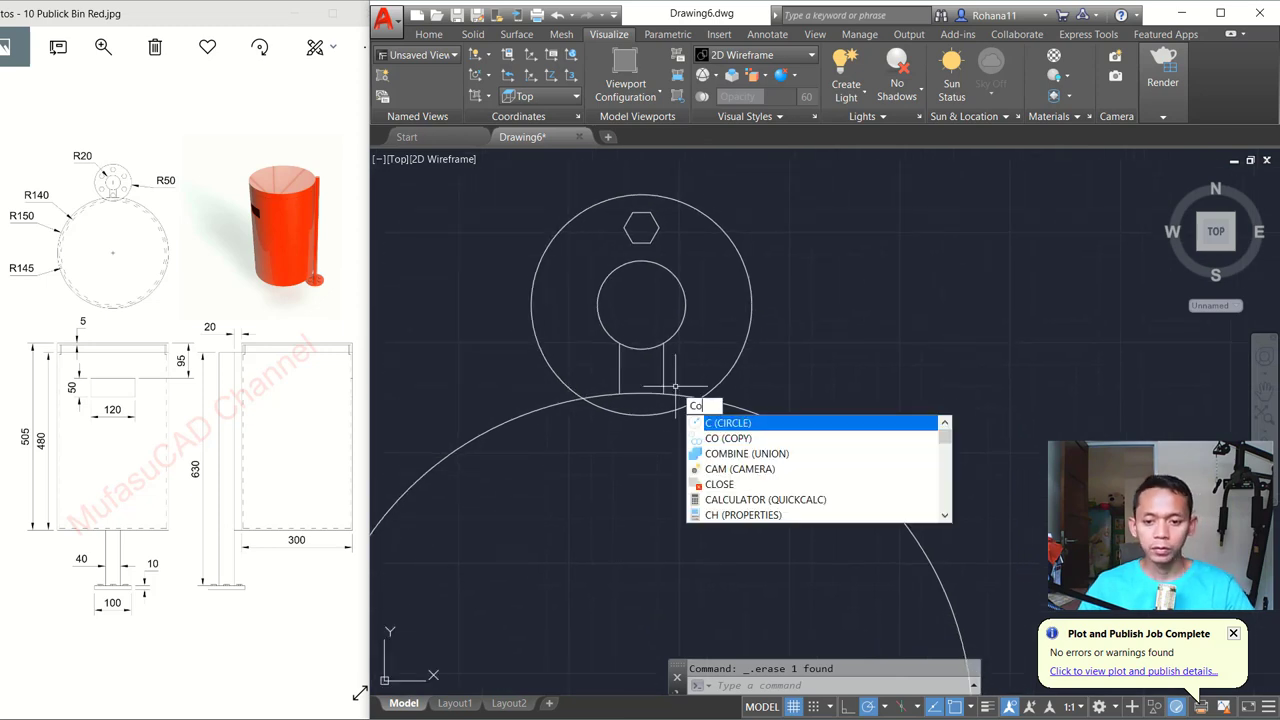
type("o")
key("Return")
left_click(683, 331)
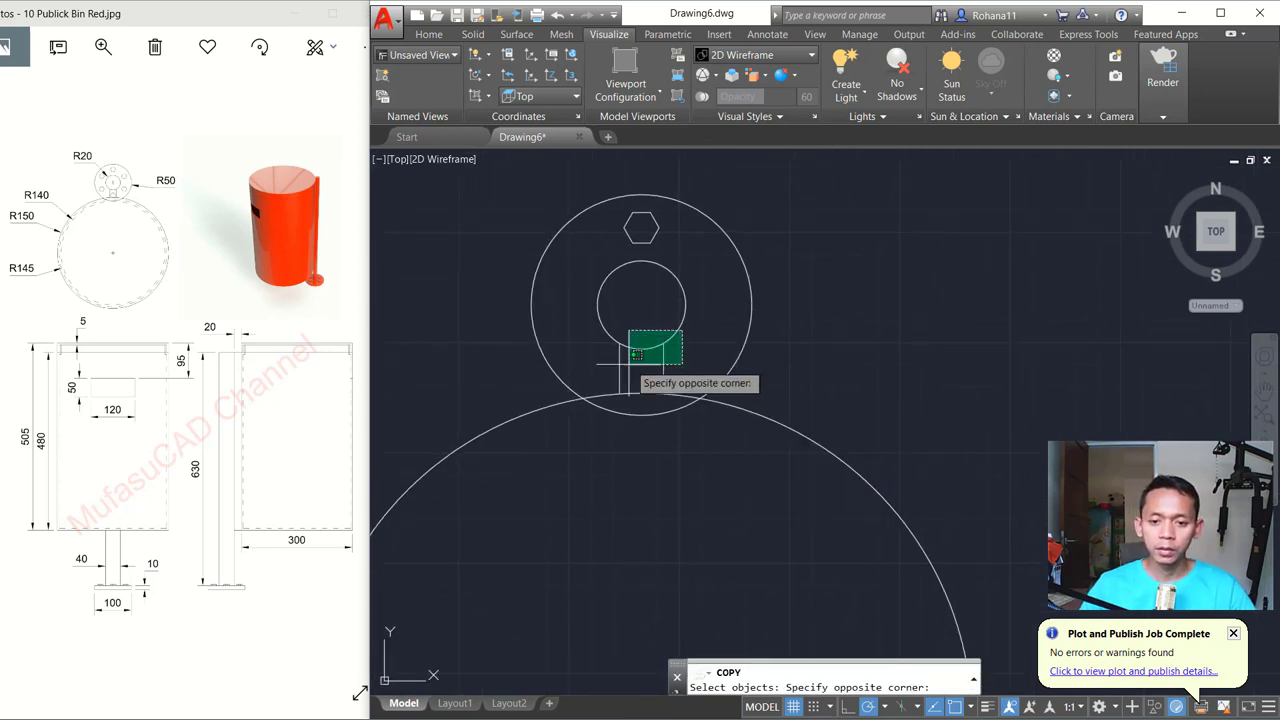
left_click(625, 405)
key("Return")
scroll(762, 428, "down", 2)
middle_click_drag(762, 428, 621, 438)
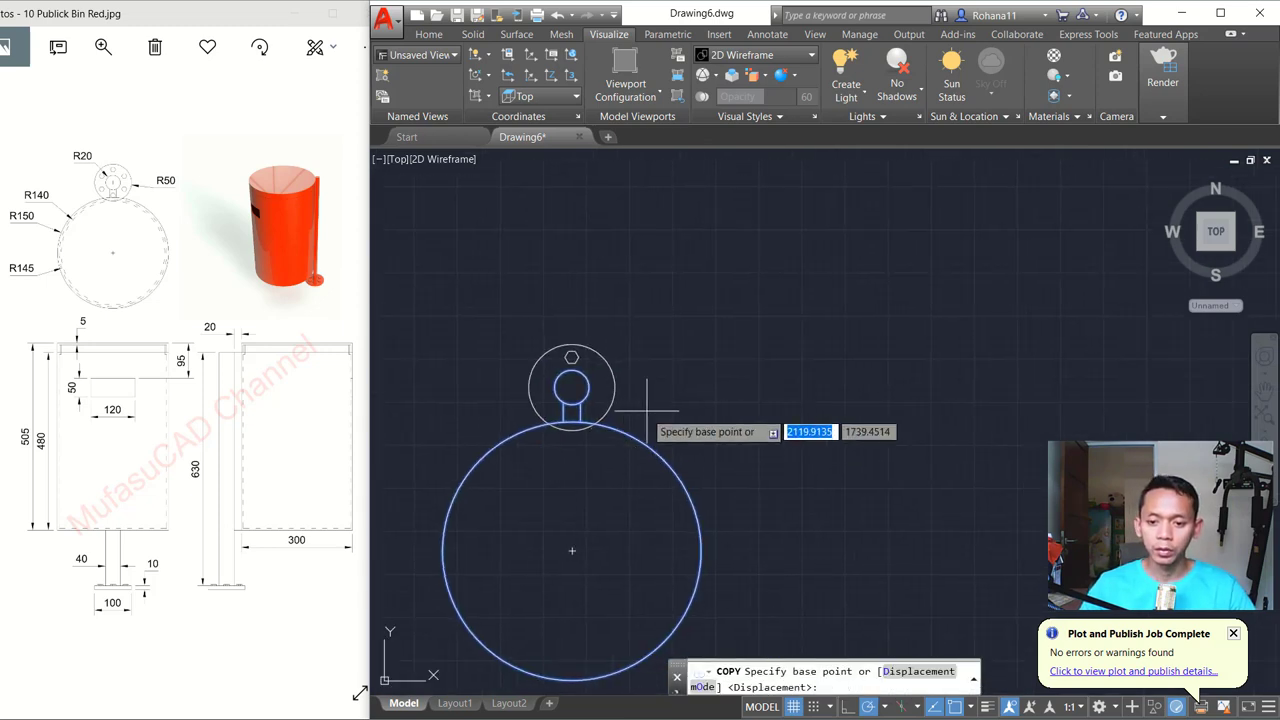
left_click(648, 410)
left_click(926, 410)
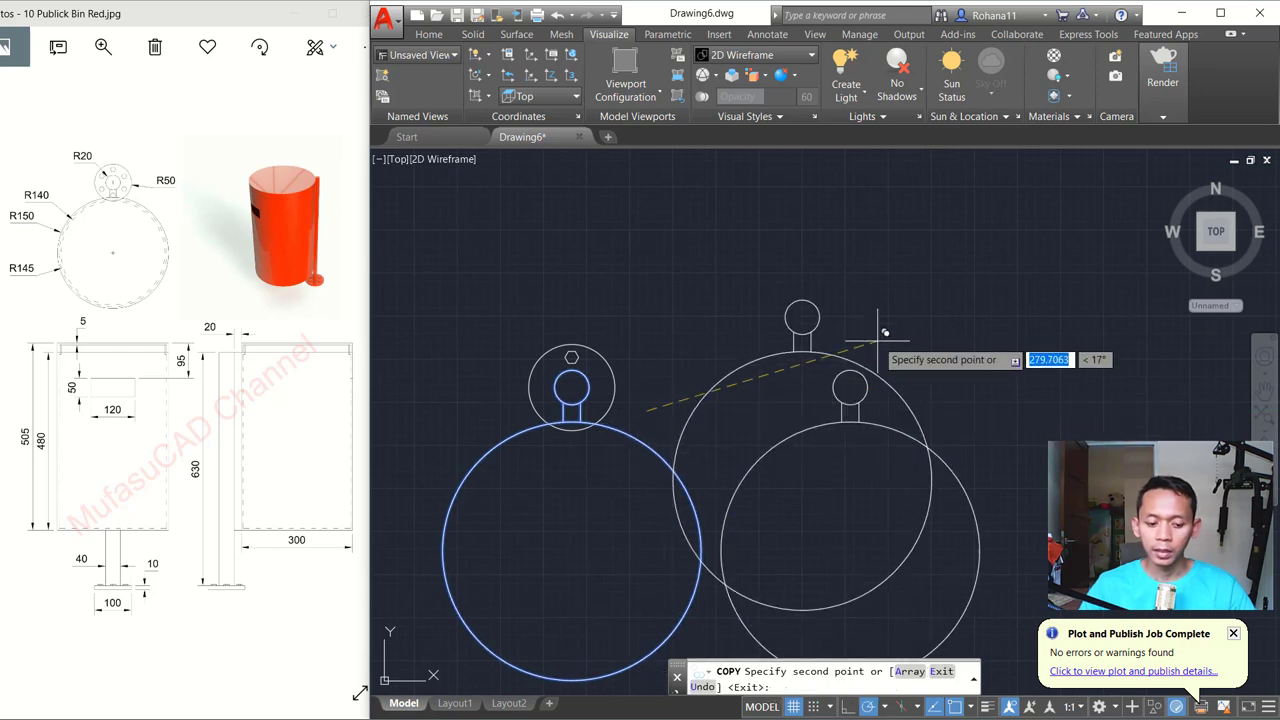
key("Escape")
Trim the copied circles down to the neck ends and erase the original neck lines
key("Return")
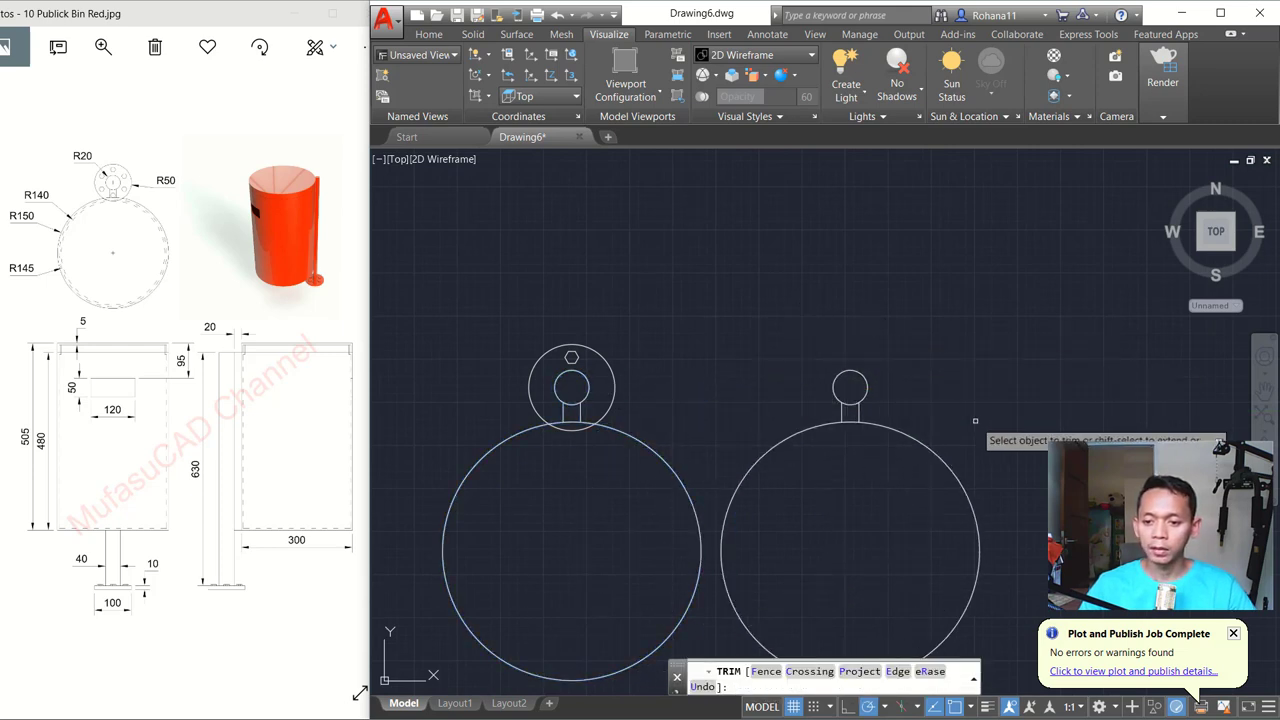
left_click_drag(980, 428, 860, 512)
left_click(878, 333)
left_click(810, 400)
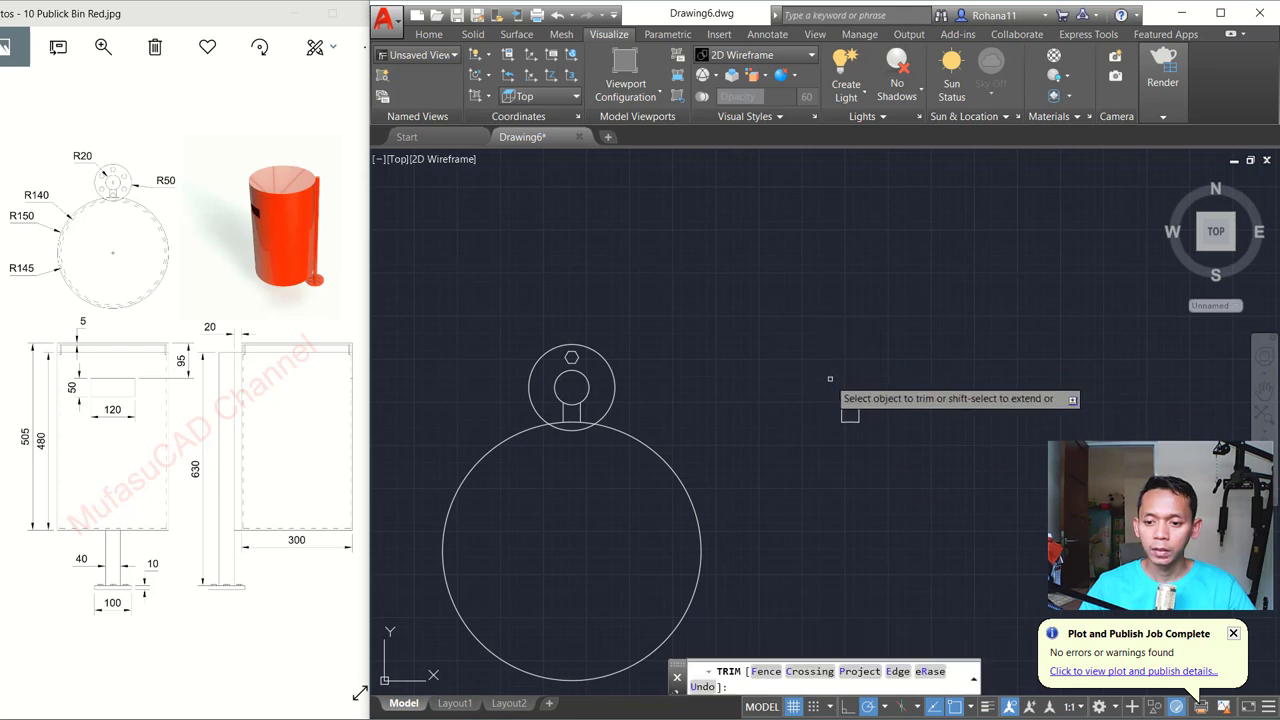
key("Return")
left_click(585, 425)
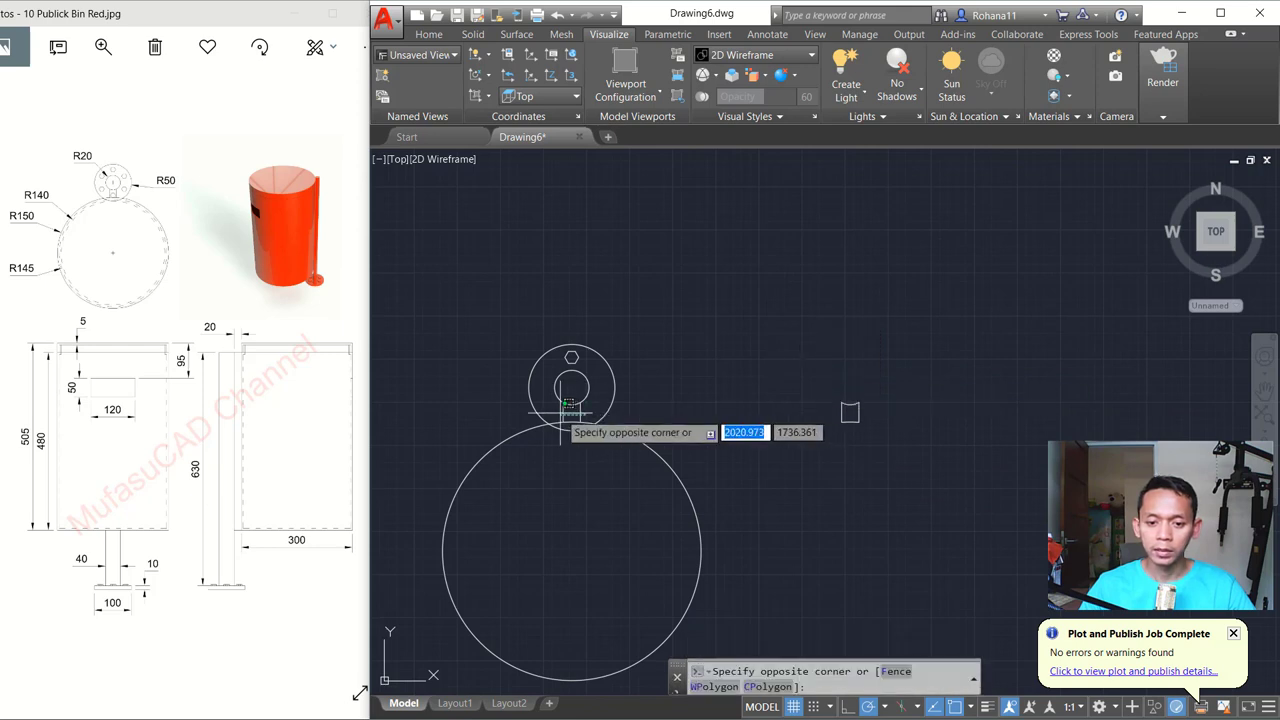
left_click(583, 410)
key("Delete")
type("J")
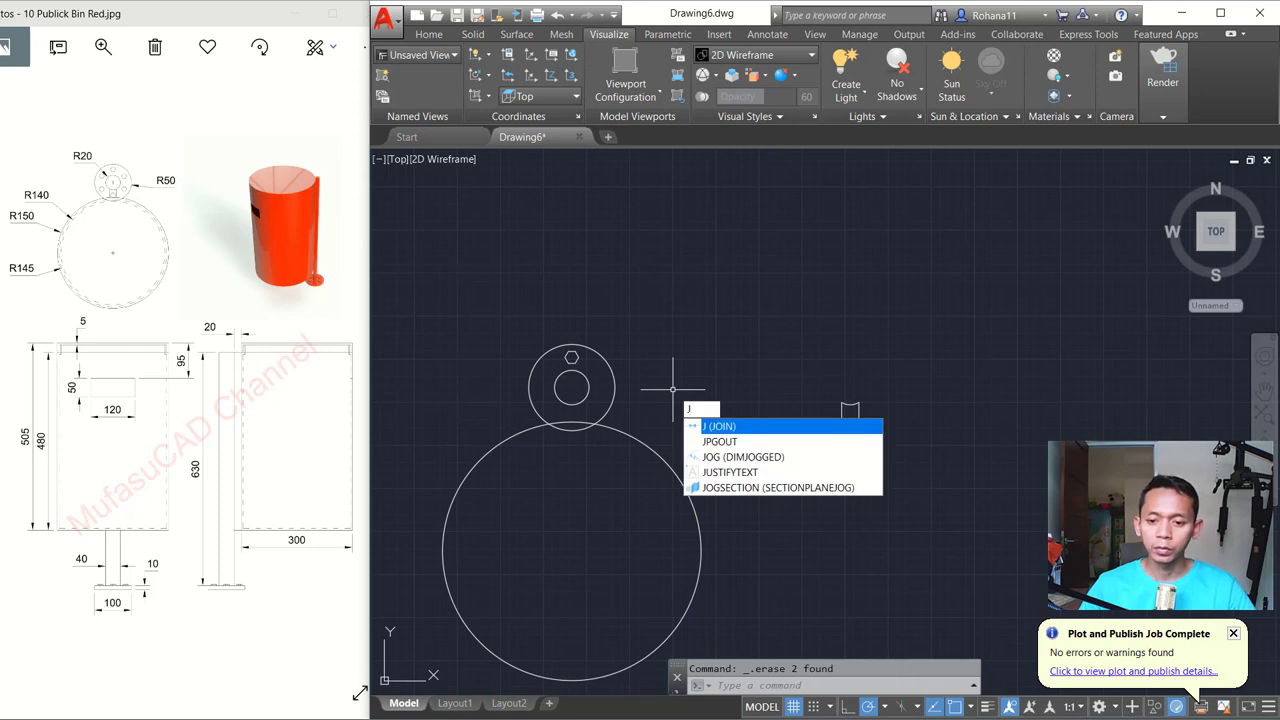
Join the four copied neck pieces into one closed polyline
key("Return")
left_click(886, 382)
left_click(793, 429)
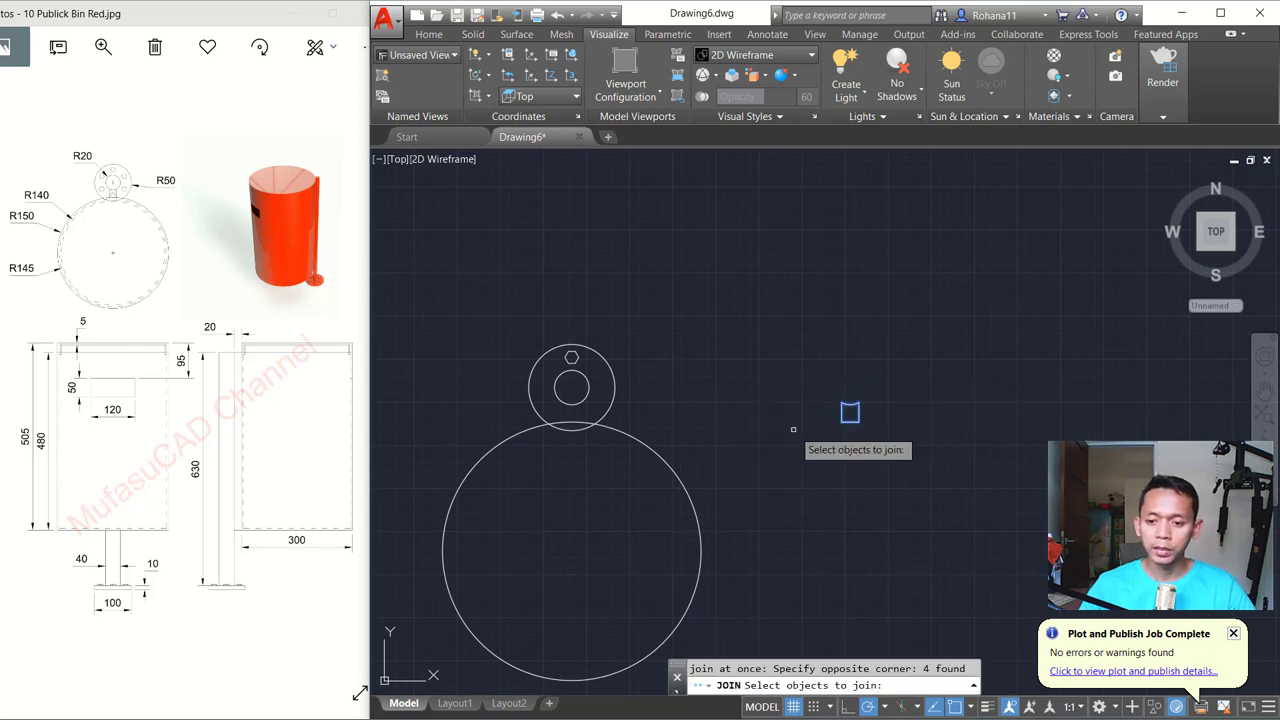
key("Return")
Move the neck outline back between the post ring and the bin circle
type("m")
key("Return")
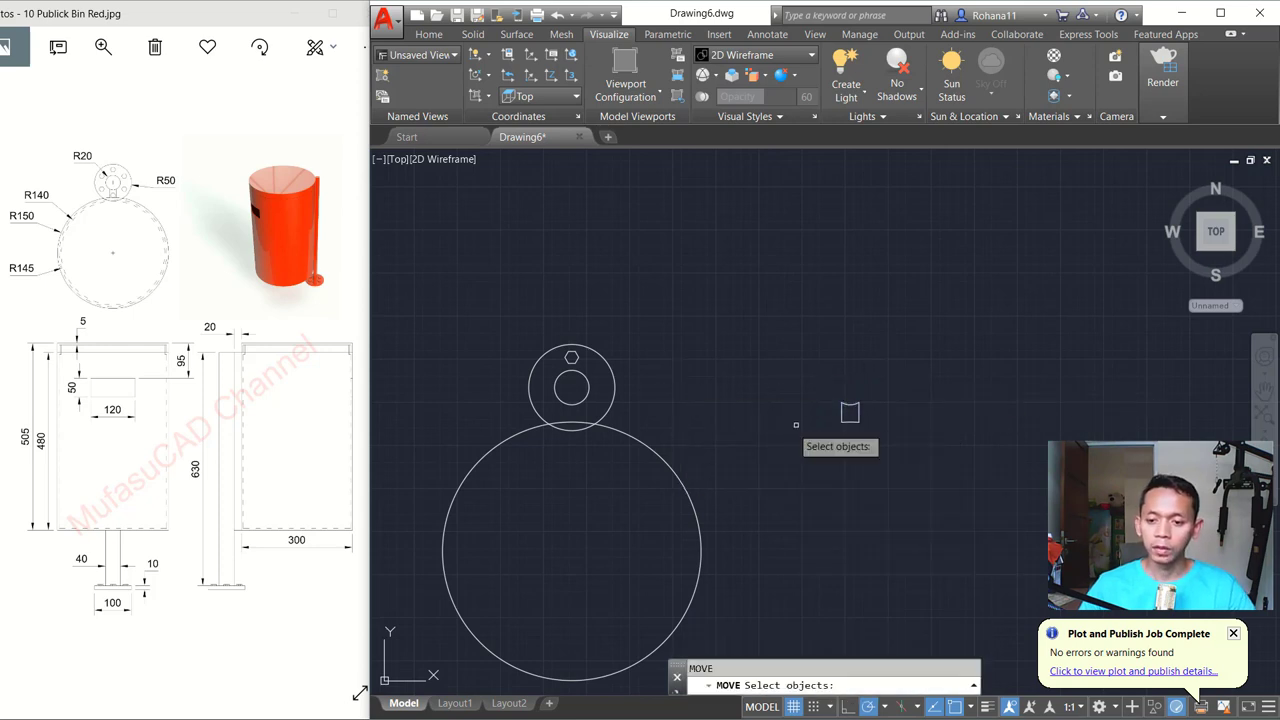
left_click(871, 409)
left_click(837, 411)
key("Return")
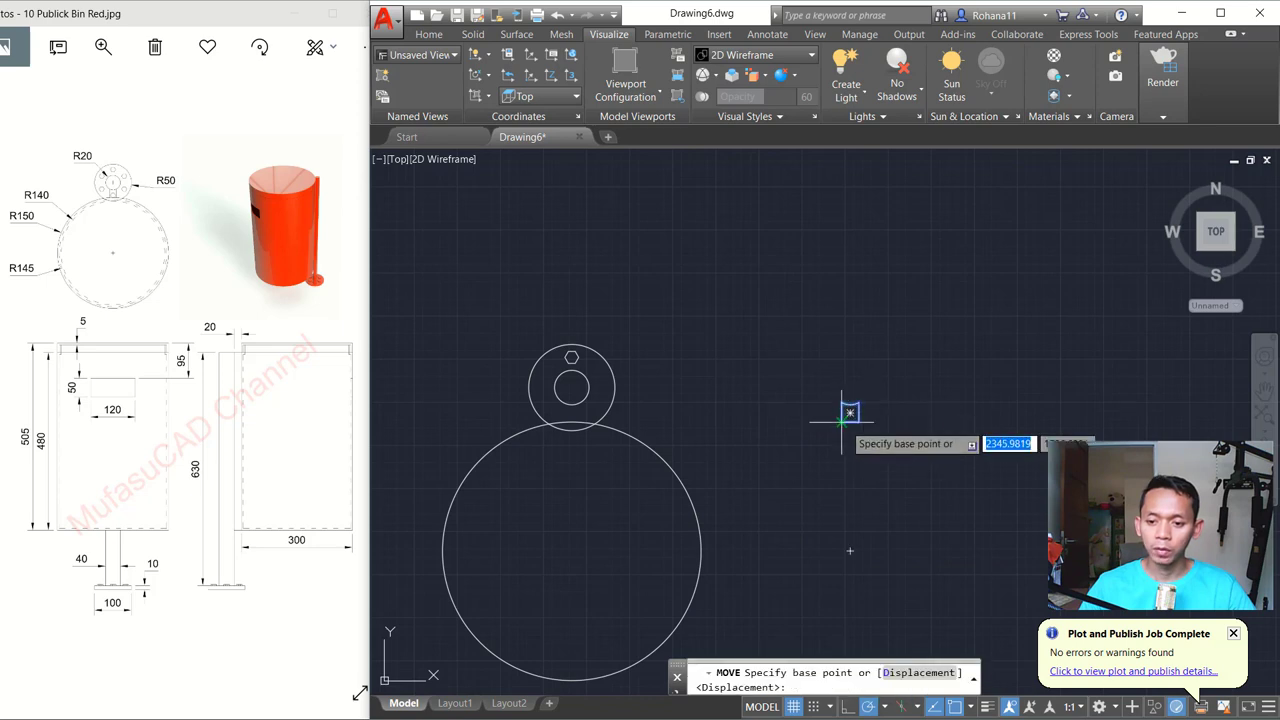
left_click(850, 421)
scroll(587, 433, "up", 4)
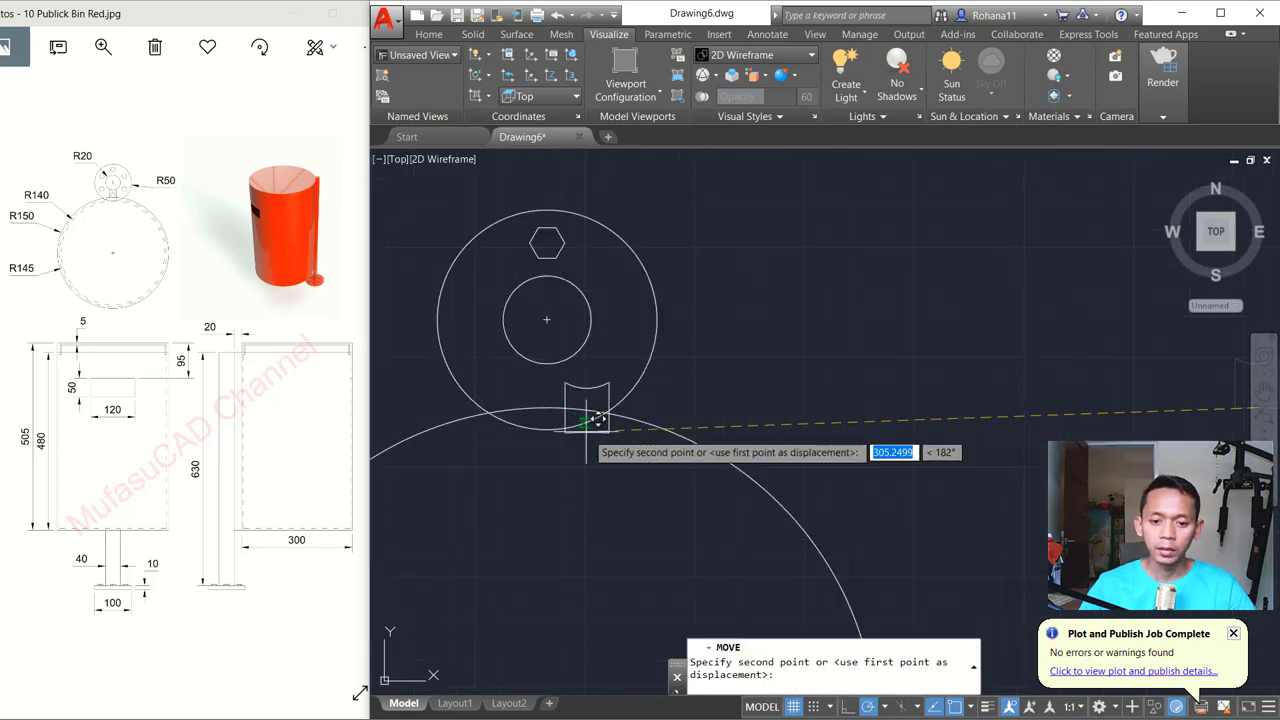
left_click(559, 395)
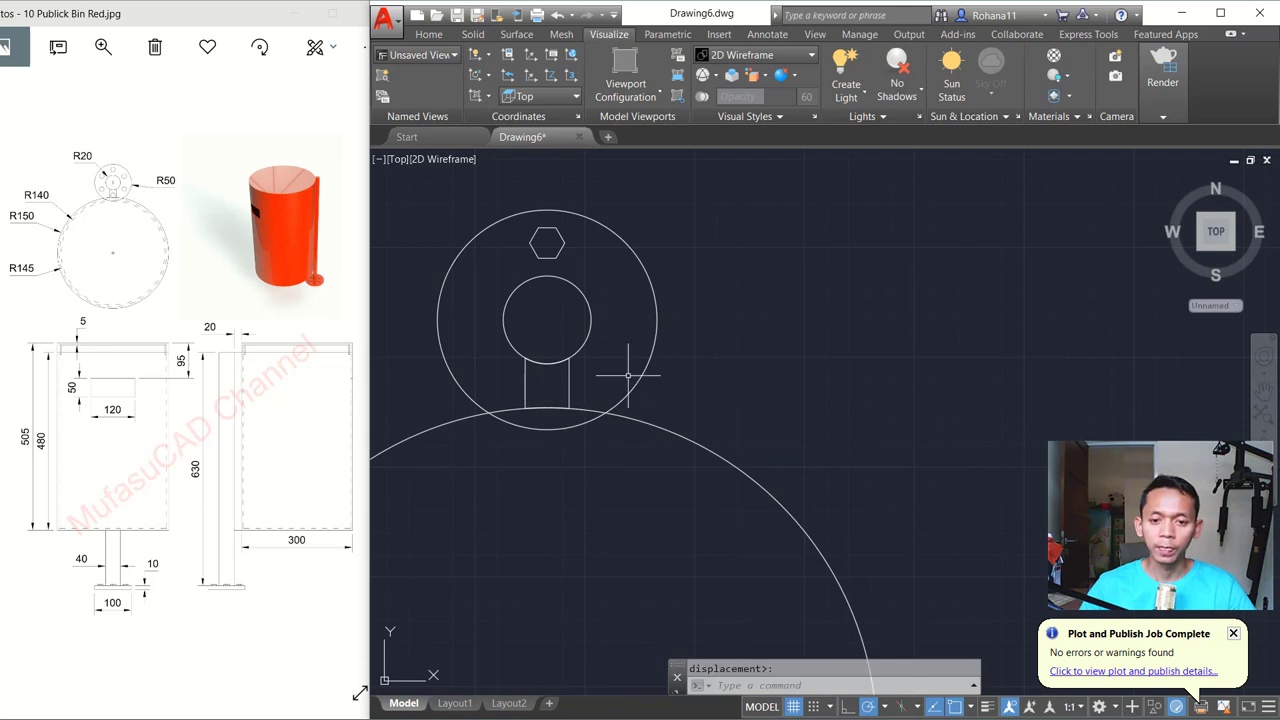
scroll(629, 375, "down", 5)
In a tilted 3D view, move the large bin circle 150 units up along Z
mouse_move(683, 416)
middle_mouse_down("shift")
mouse_move(707, 300)
mouse_move(700, 400)
middle_mouse_up("shift")
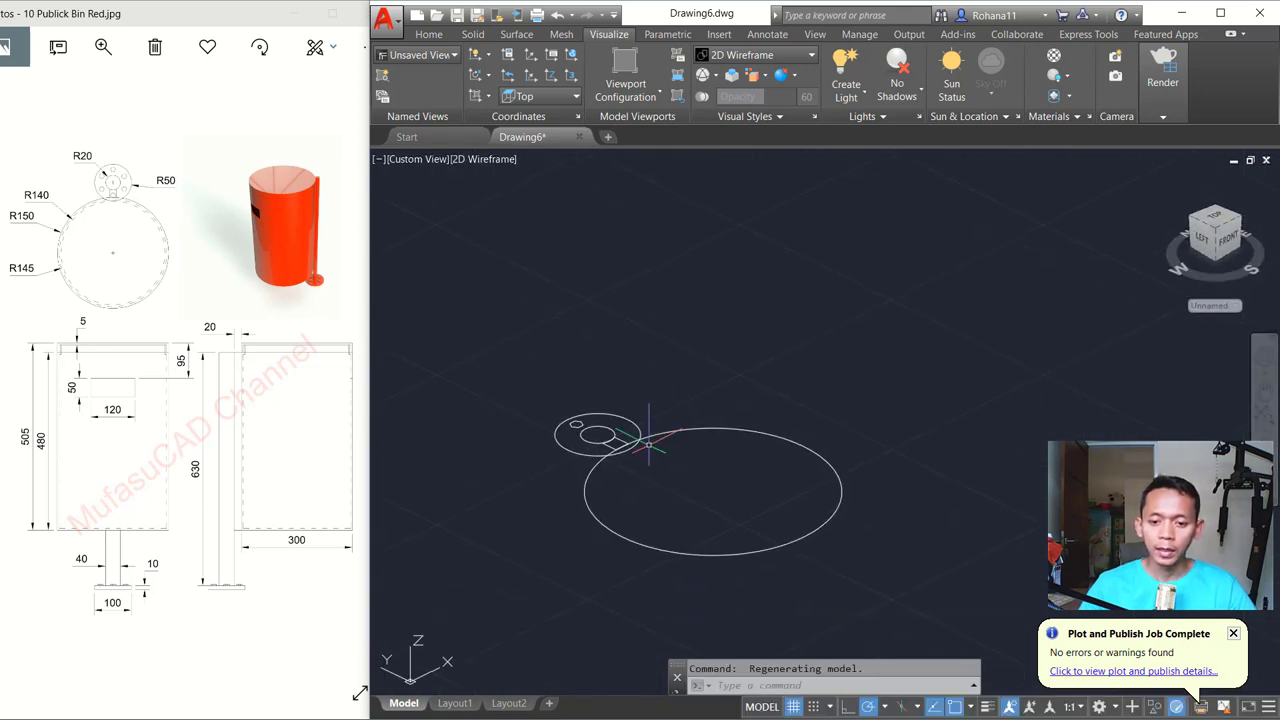
type("M")
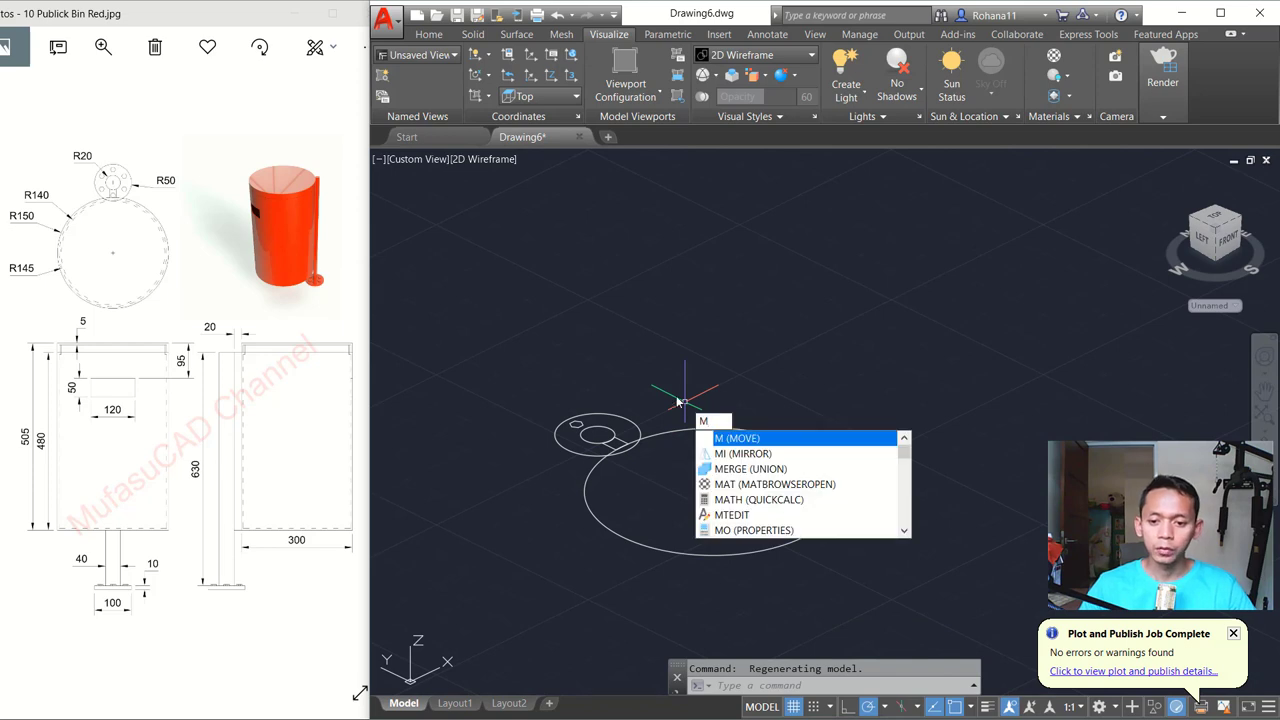
key("Return")
left_click(746, 383)
left_click(680, 446)
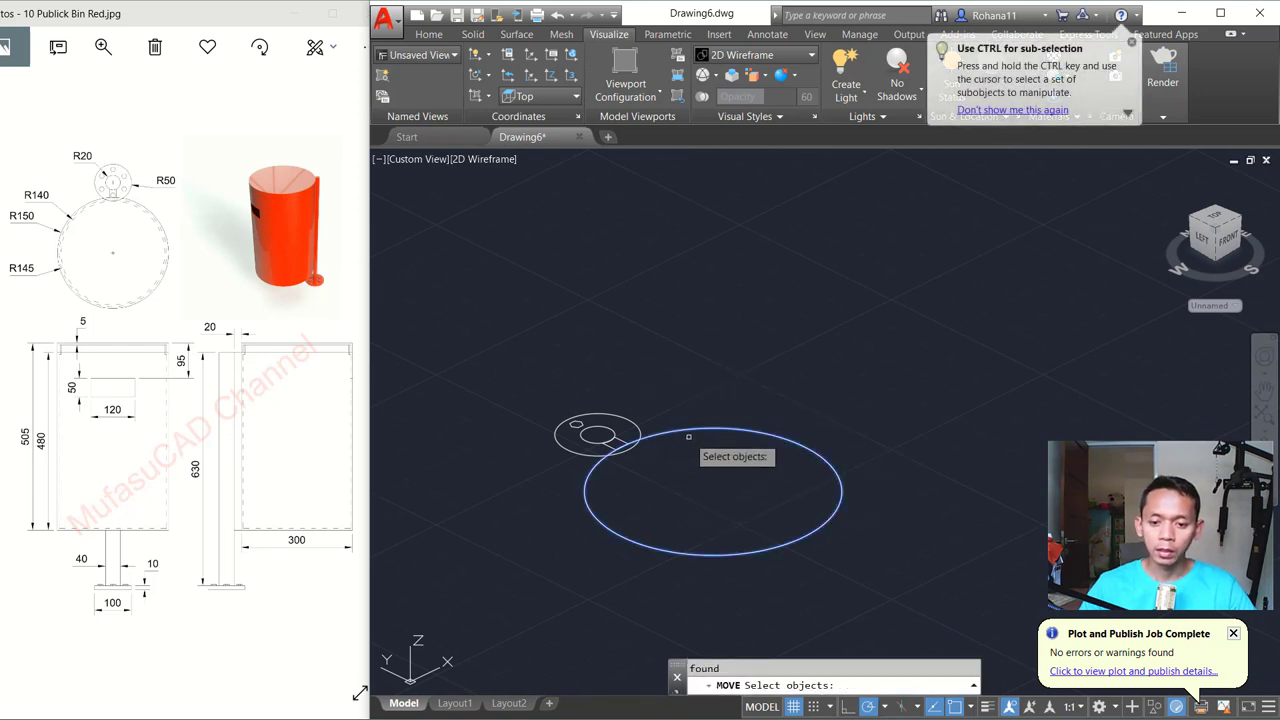
scroll(688, 436, "up", 2)
left_click(592, 438)
key("Return")
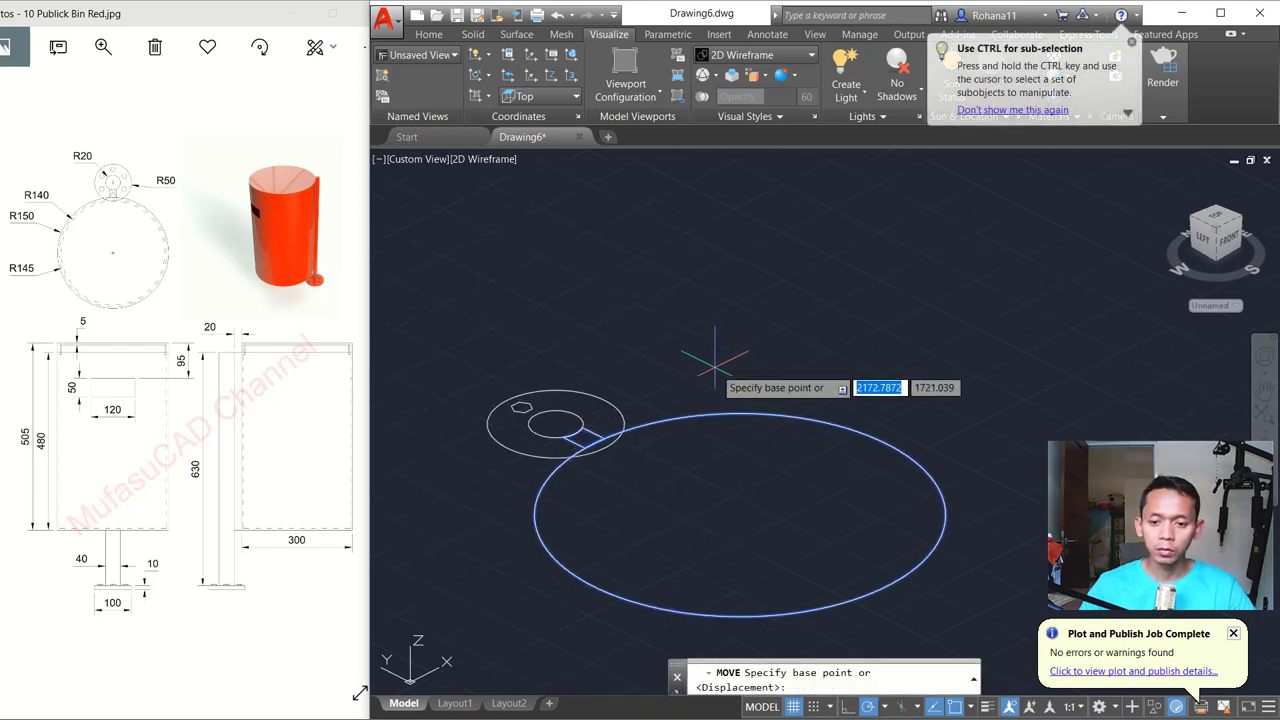
left_click(714, 358)
type("15")
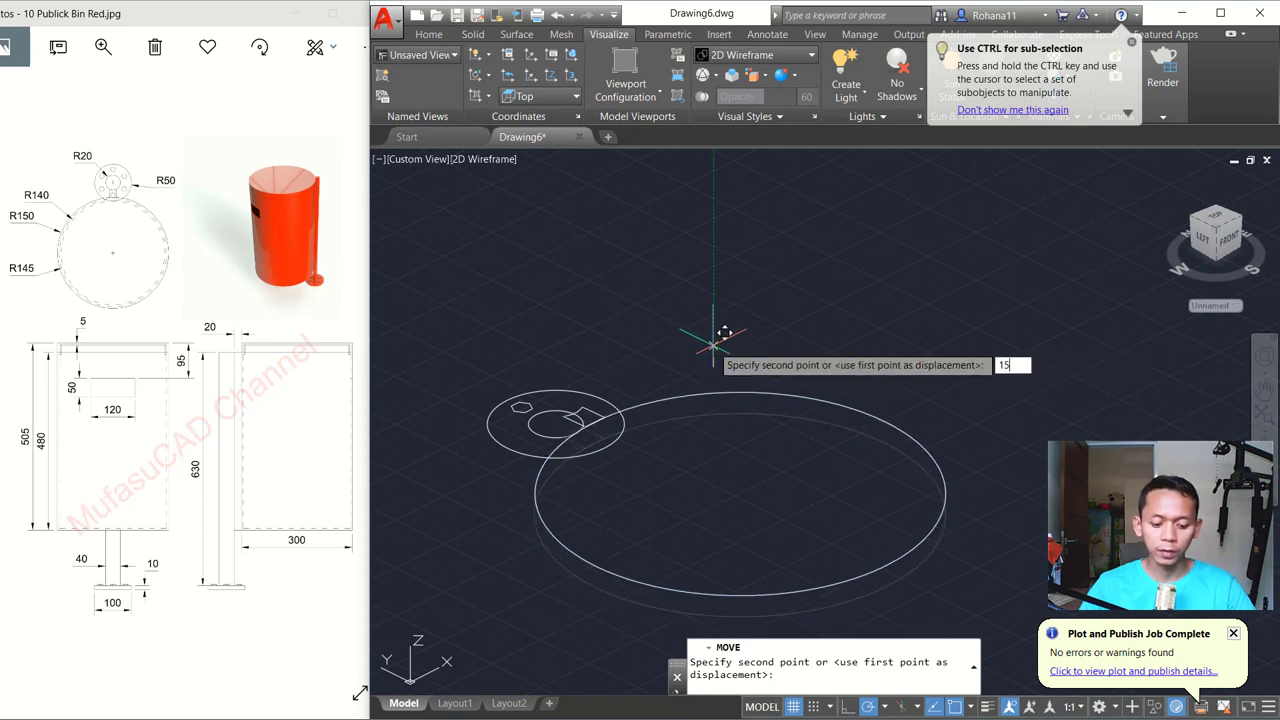
type("0")
key("Return")
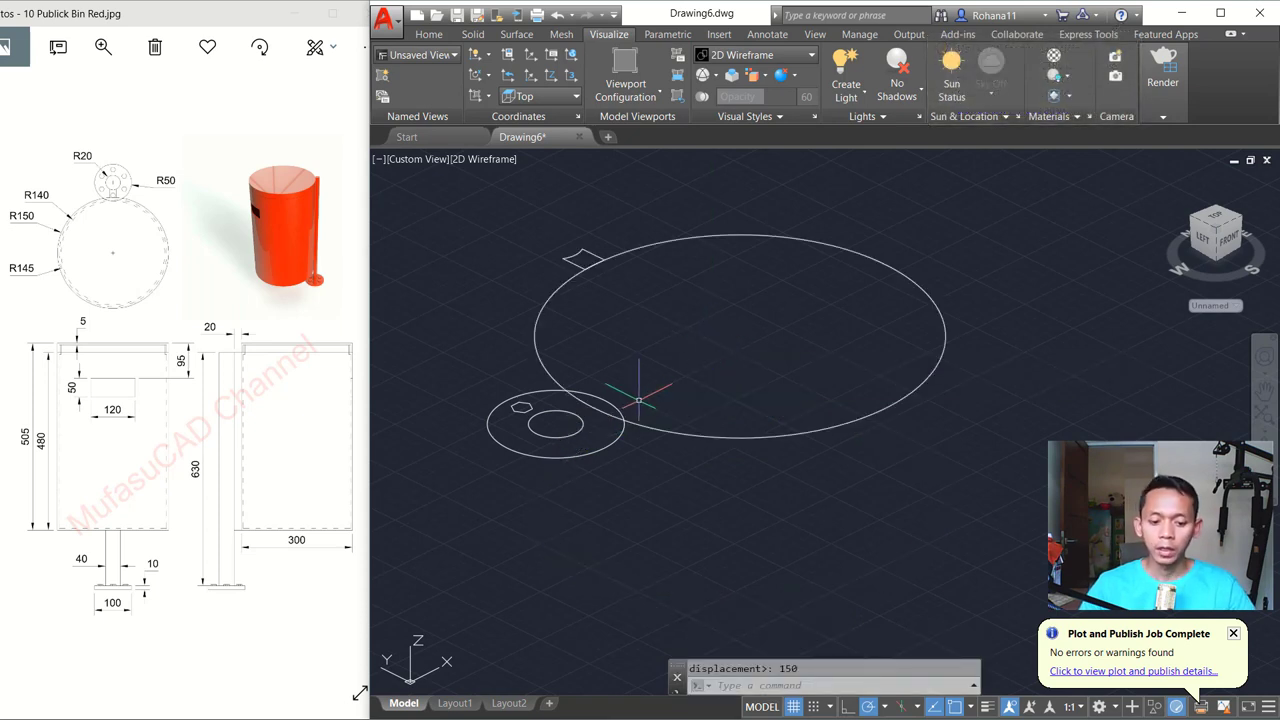
Move the small post circle 10 units up along Z
middle_click_drag(638, 400, 674, 428)
key("Return")
left_click(590, 450)
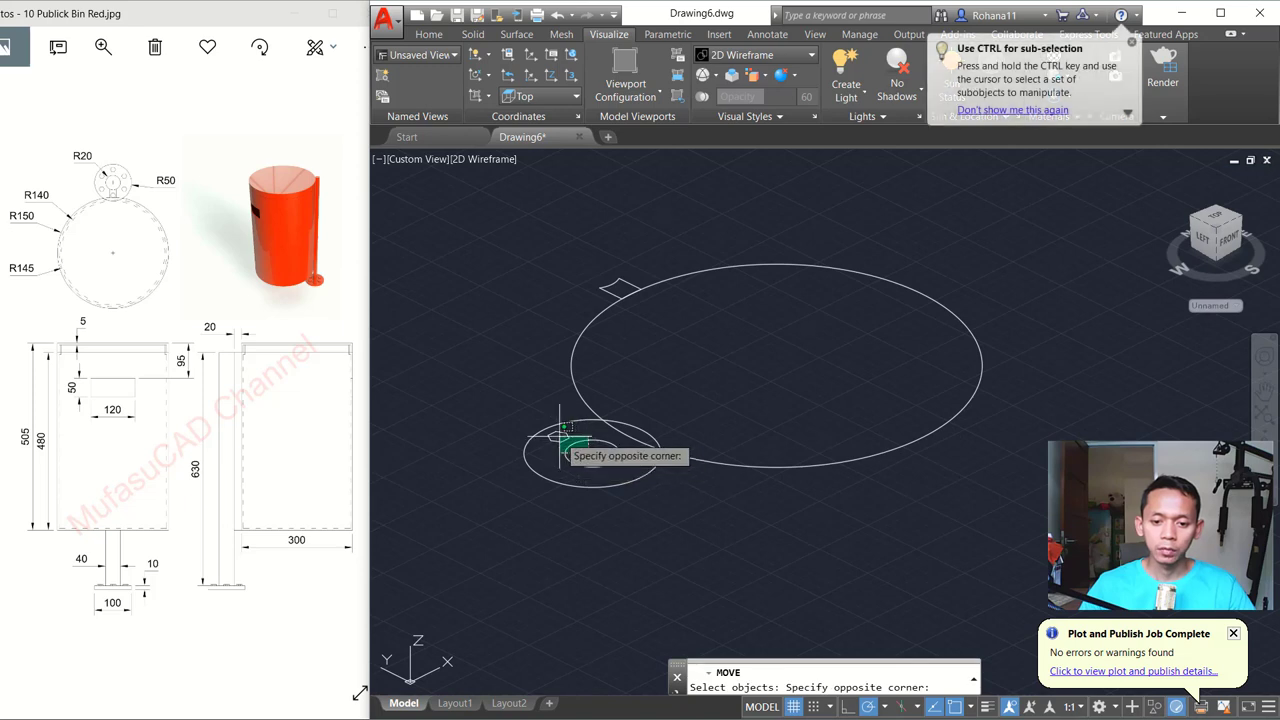
left_click(560, 432)
key("Return")
left_click(512, 366)
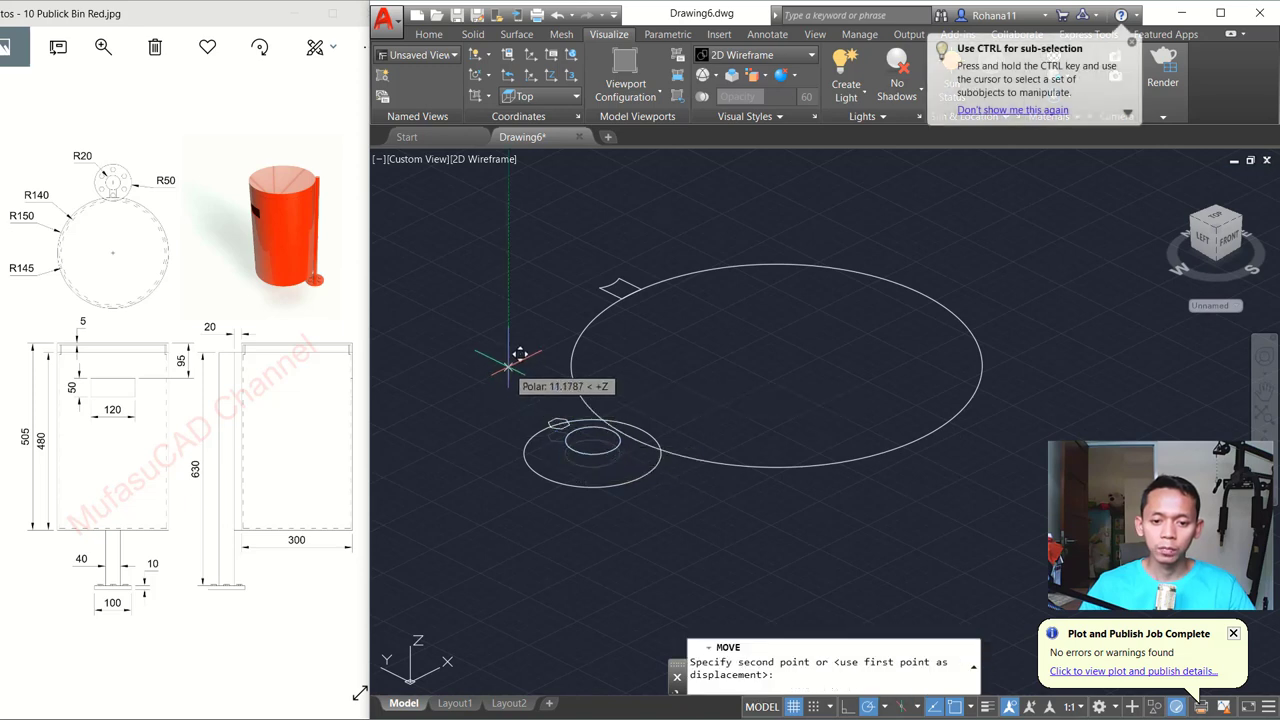
type("1")
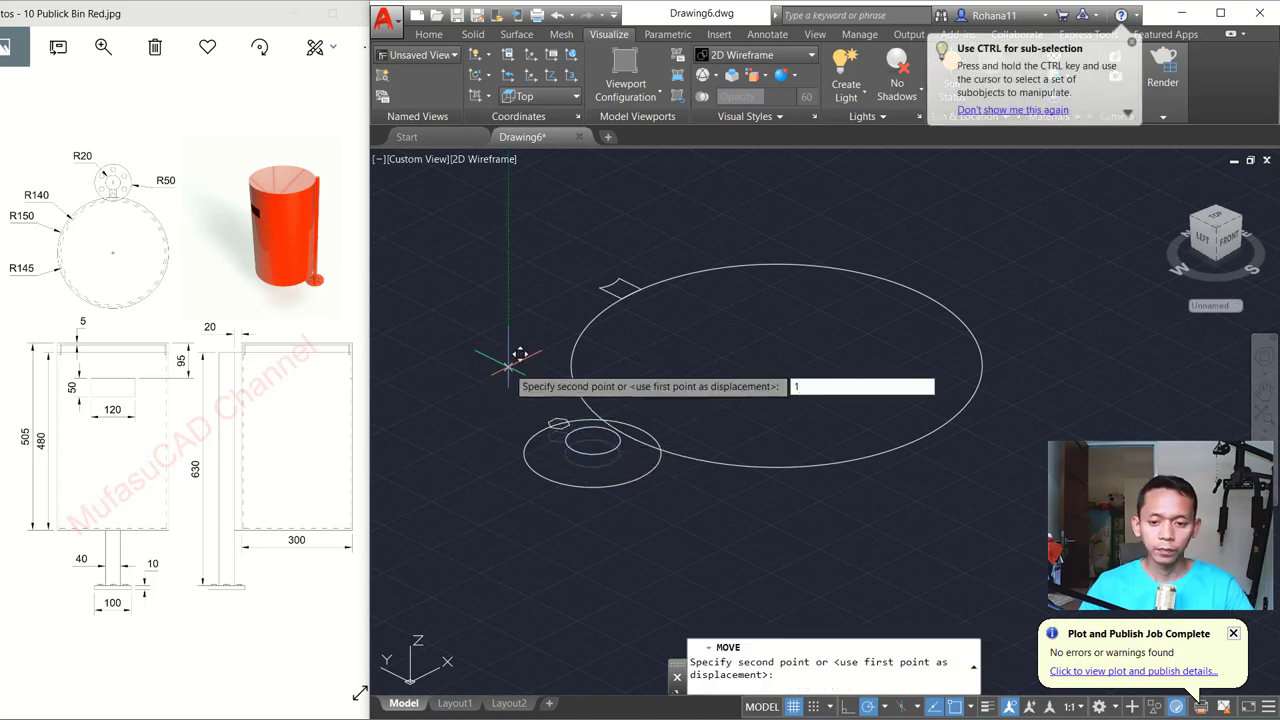
type("0")
key("Return")
scroll(515, 440, "up", 2)
scroll(512, 410, "up", 2)
type("EXT")
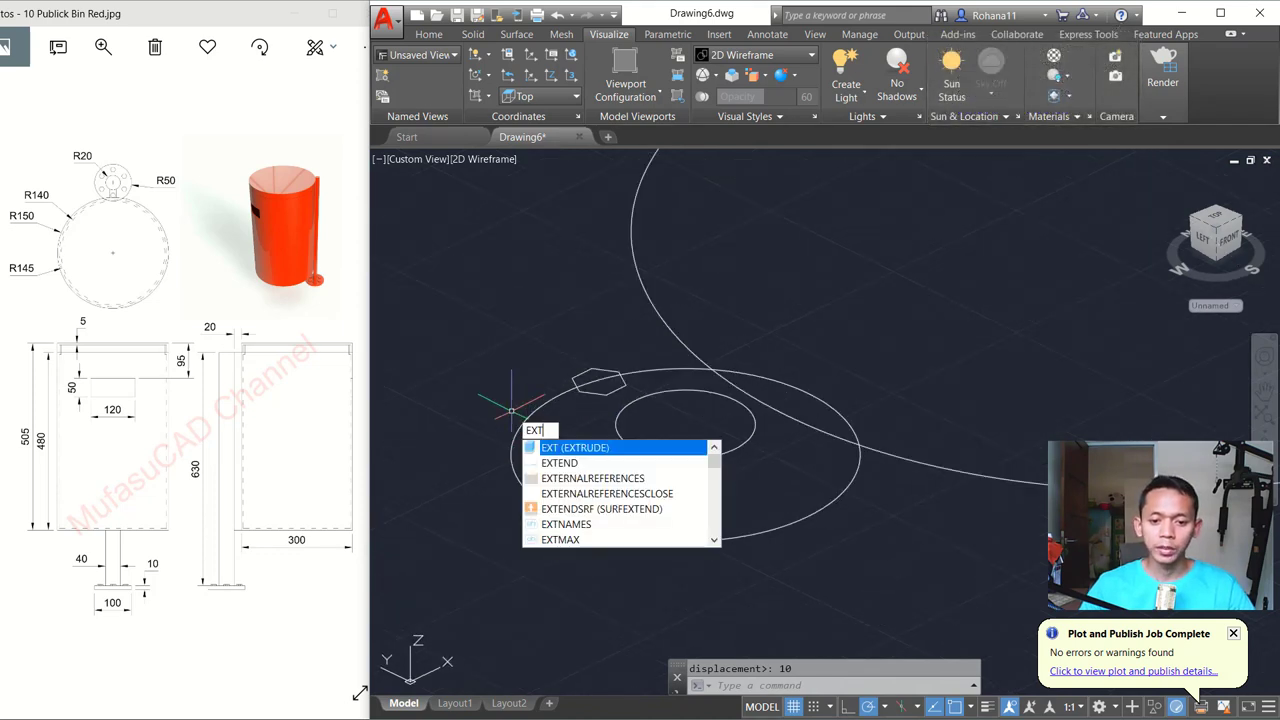
Extrude the outer ellipse 10 units into the base plate
key("Return")
left_click(532, 456)
left_click(499, 495)
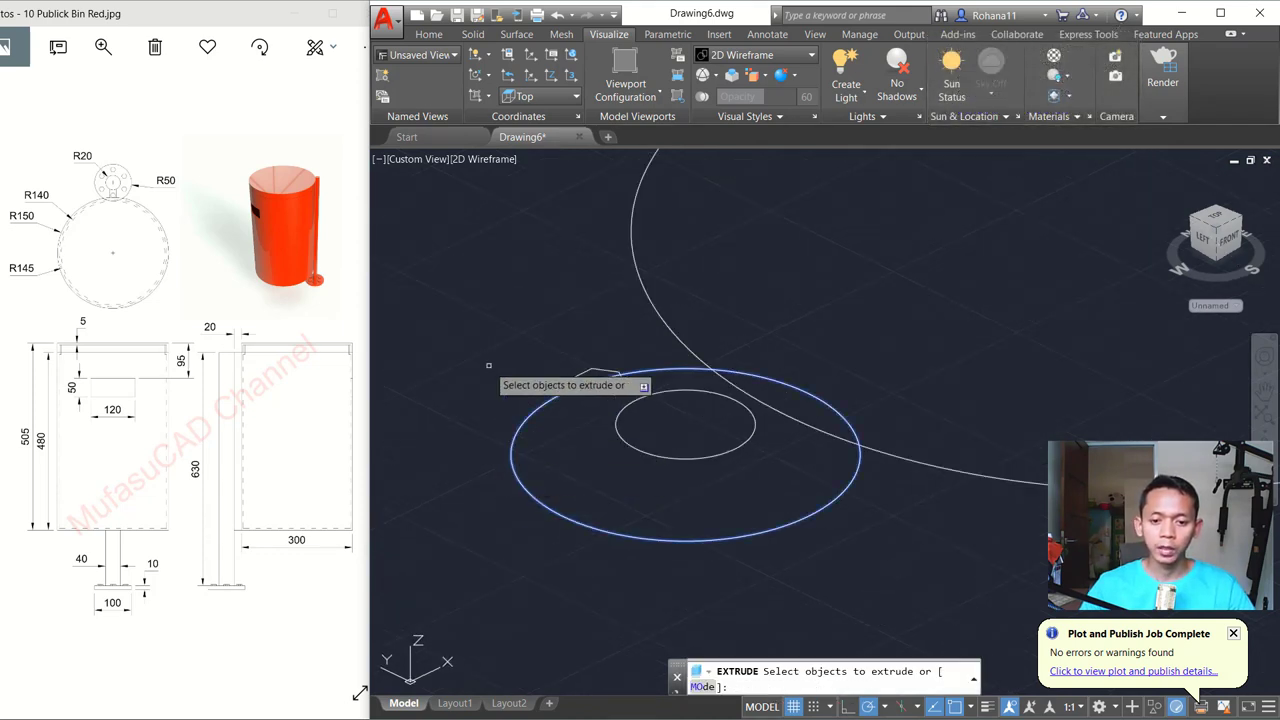
key("Return")
type("10")
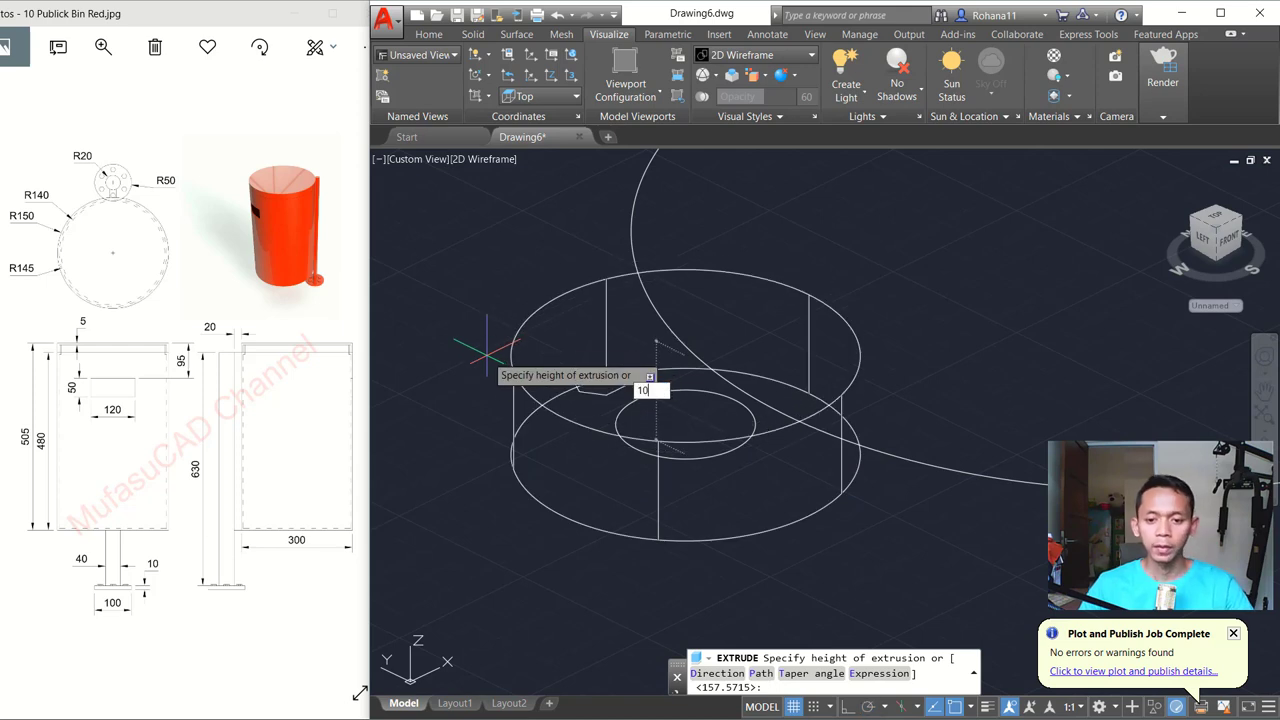
key("Return")
Extrude the hexagon 5 units into the nut
key("Return")
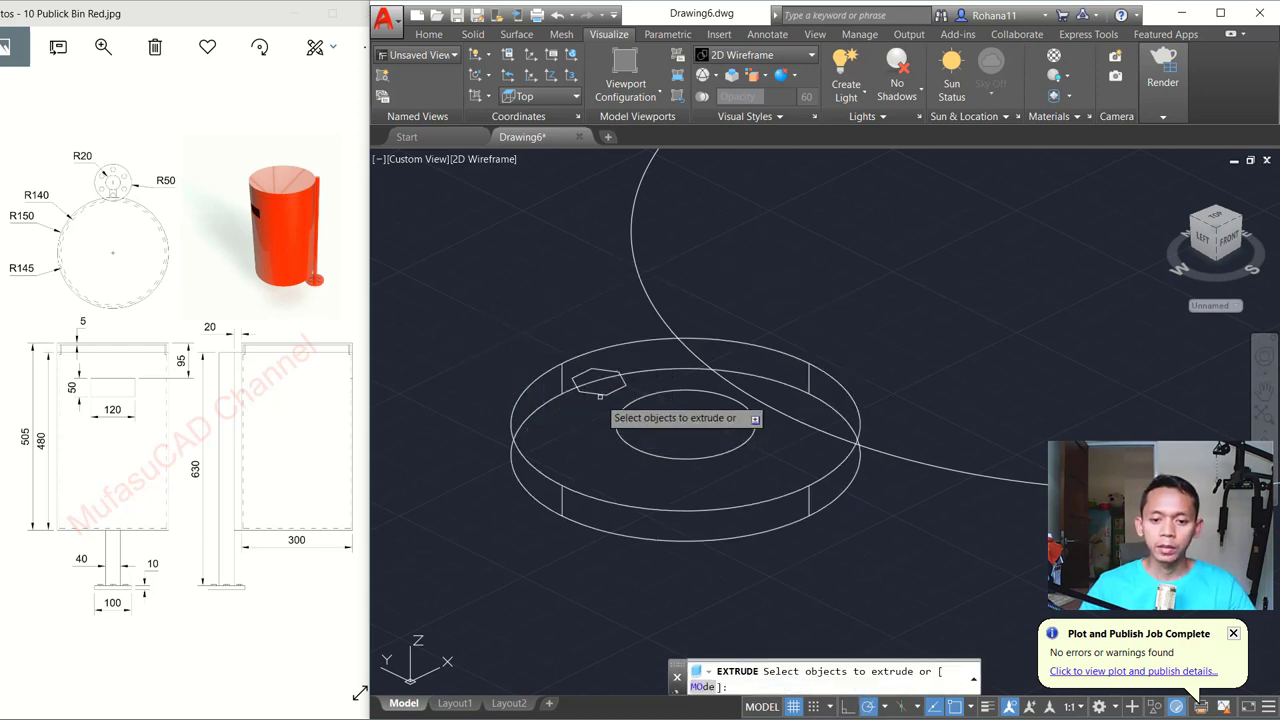
left_click(608, 376)
key("Return")
type("5")
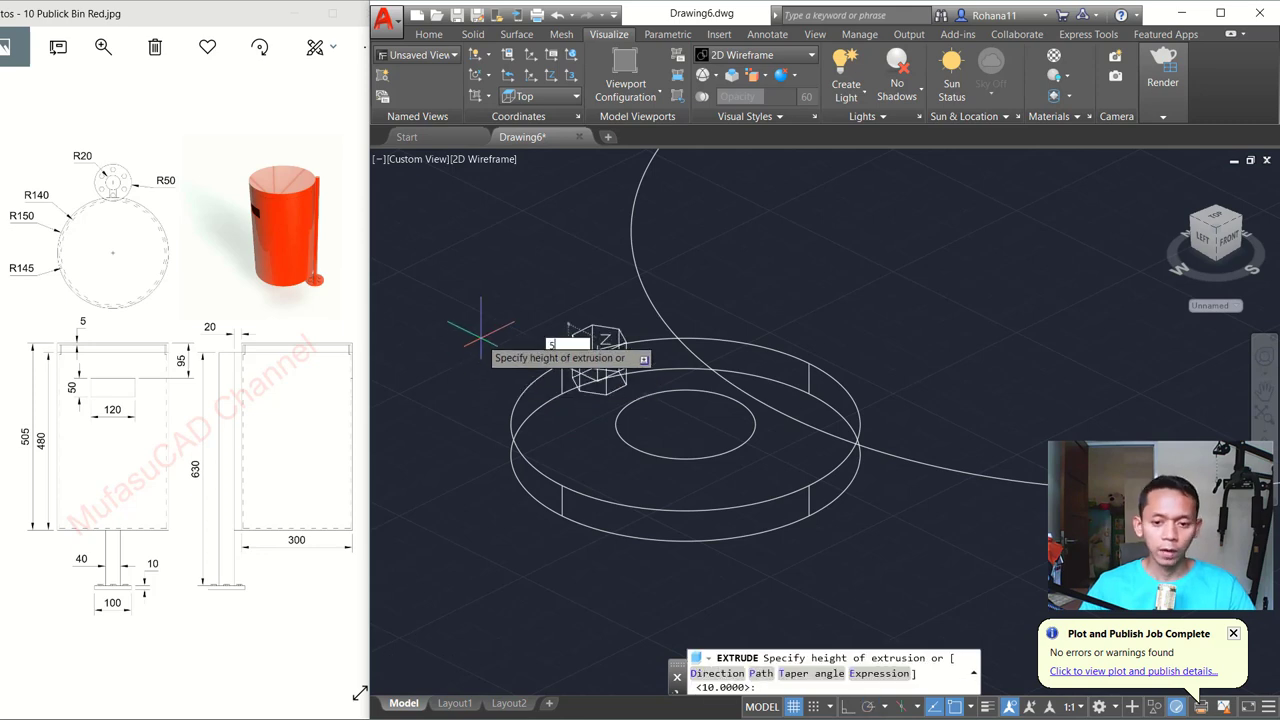
key("Return")
scroll(712, 366, "down", 5)
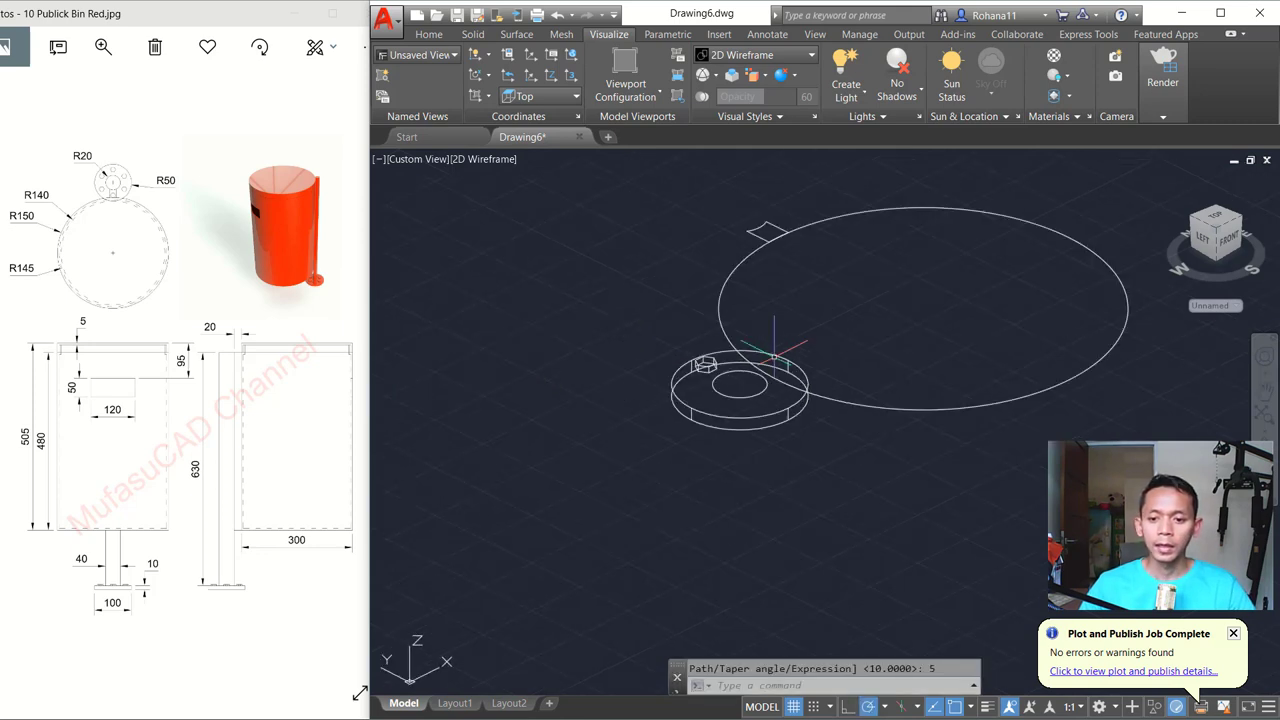
scroll(720, 390, "up", 2)
type("ex")
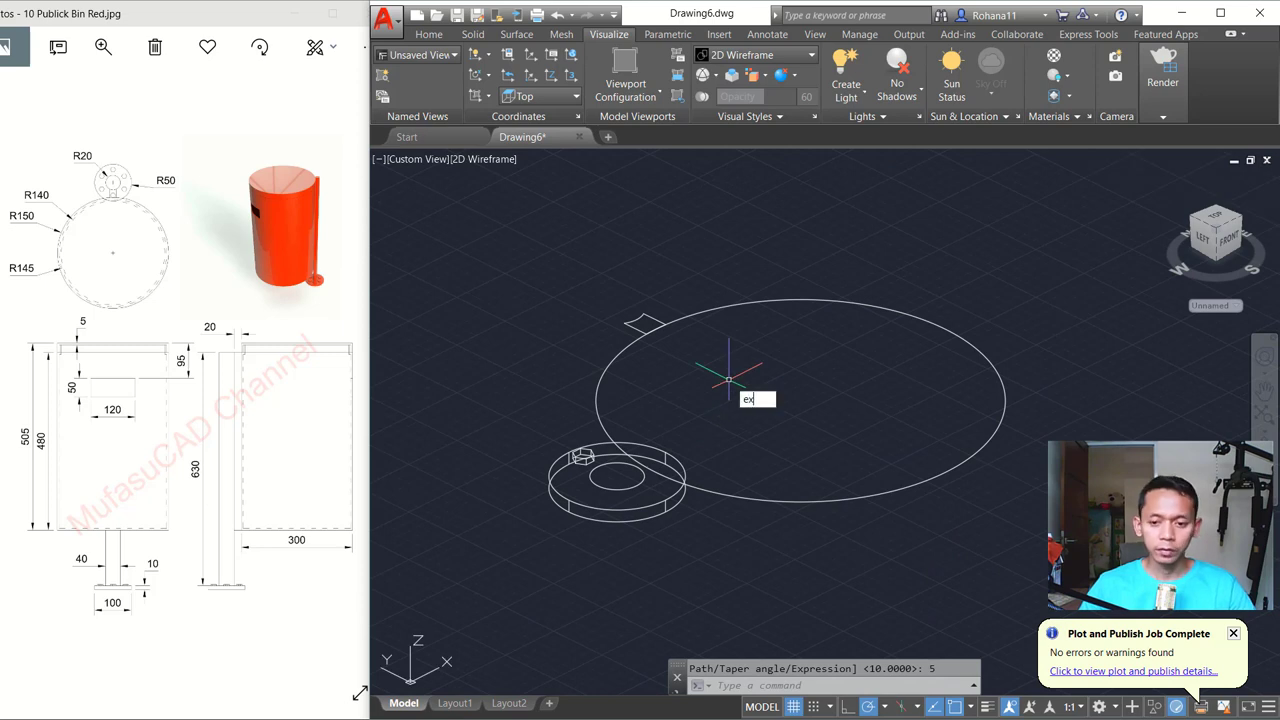
Extrude the large circle 480 units into the bin body
type("t")
key("Return")
left_click(742, 256)
left_click(598, 372)
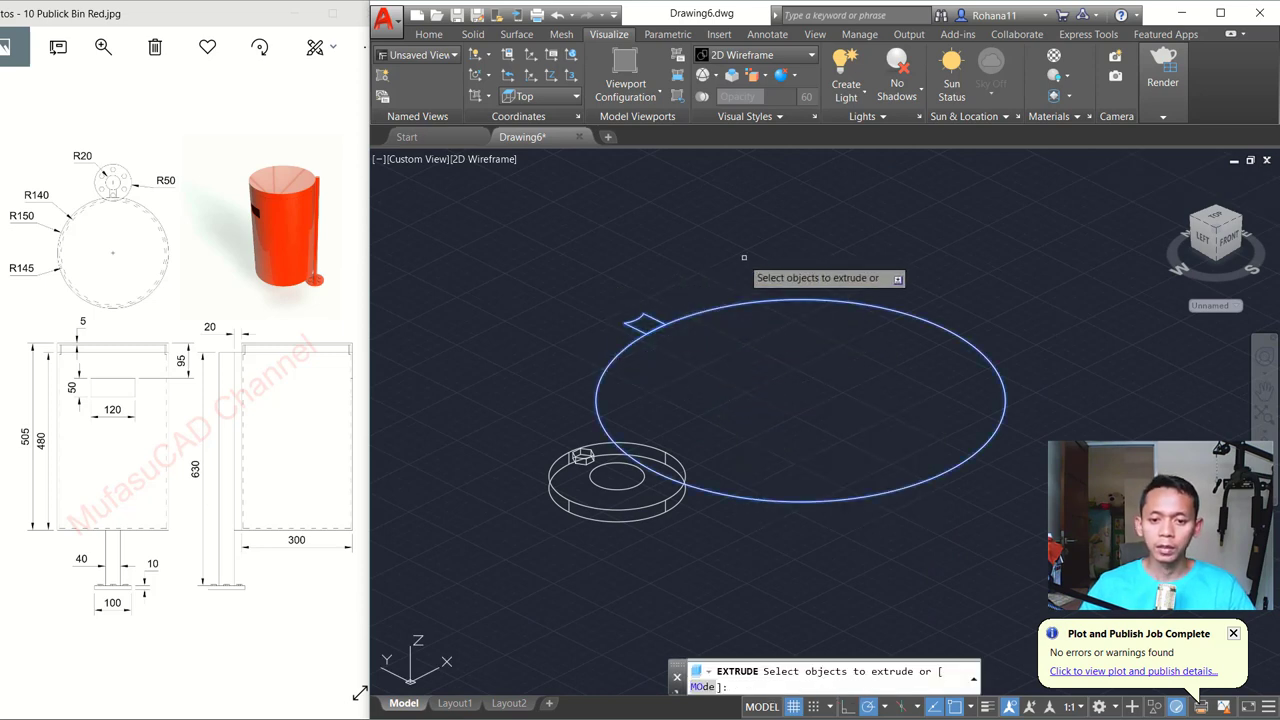
key("Return")
type("480")
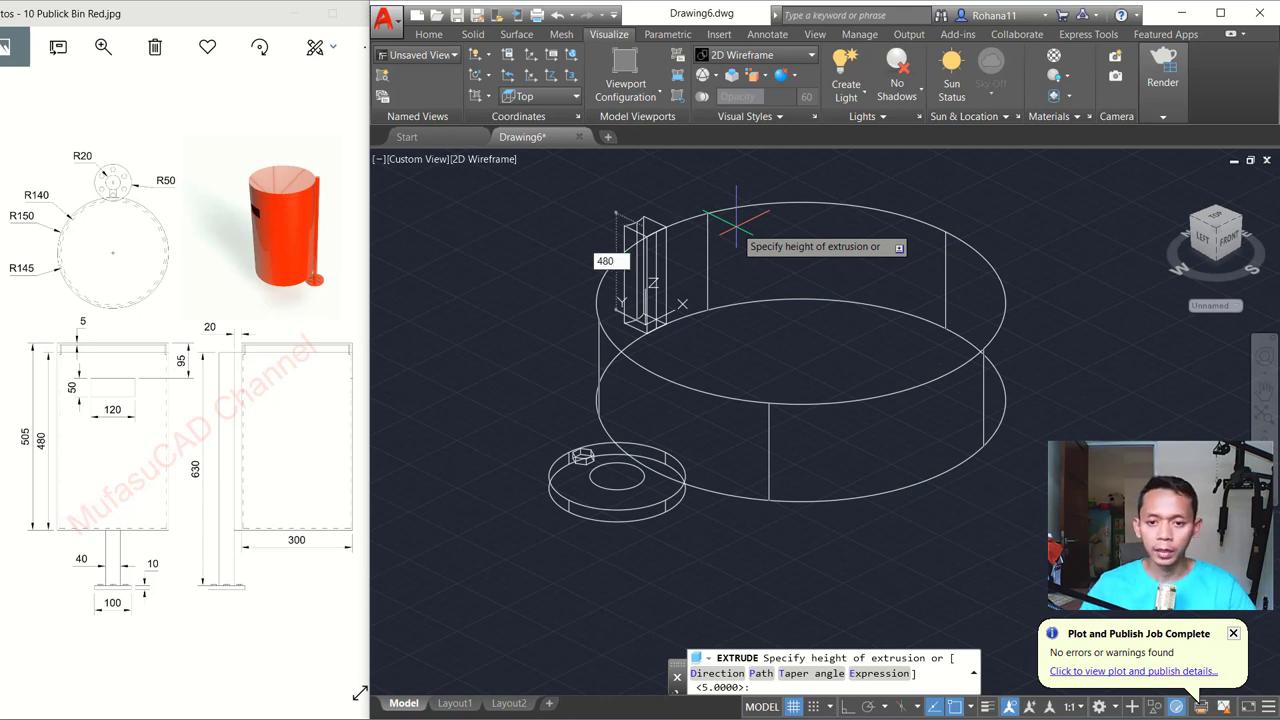
key("Return")
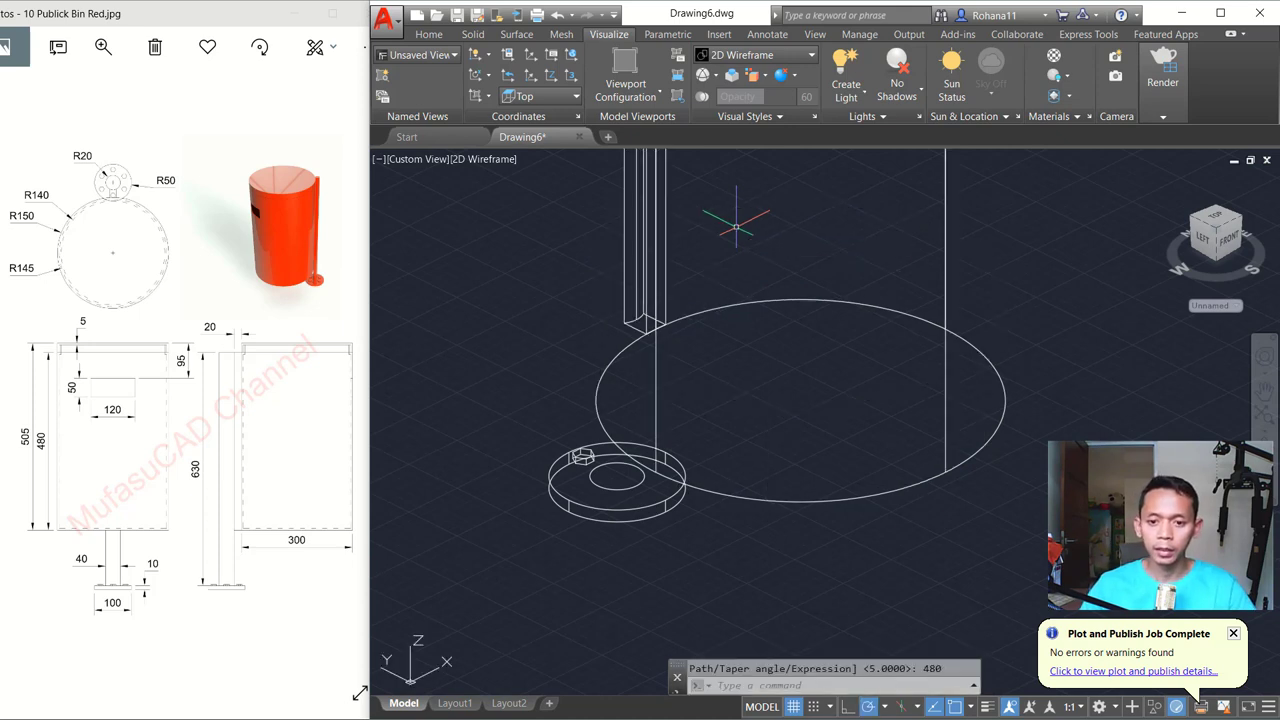
Extrude the small base circle 480 units into the post
middle_click_drag(718, 326, 699, 434)
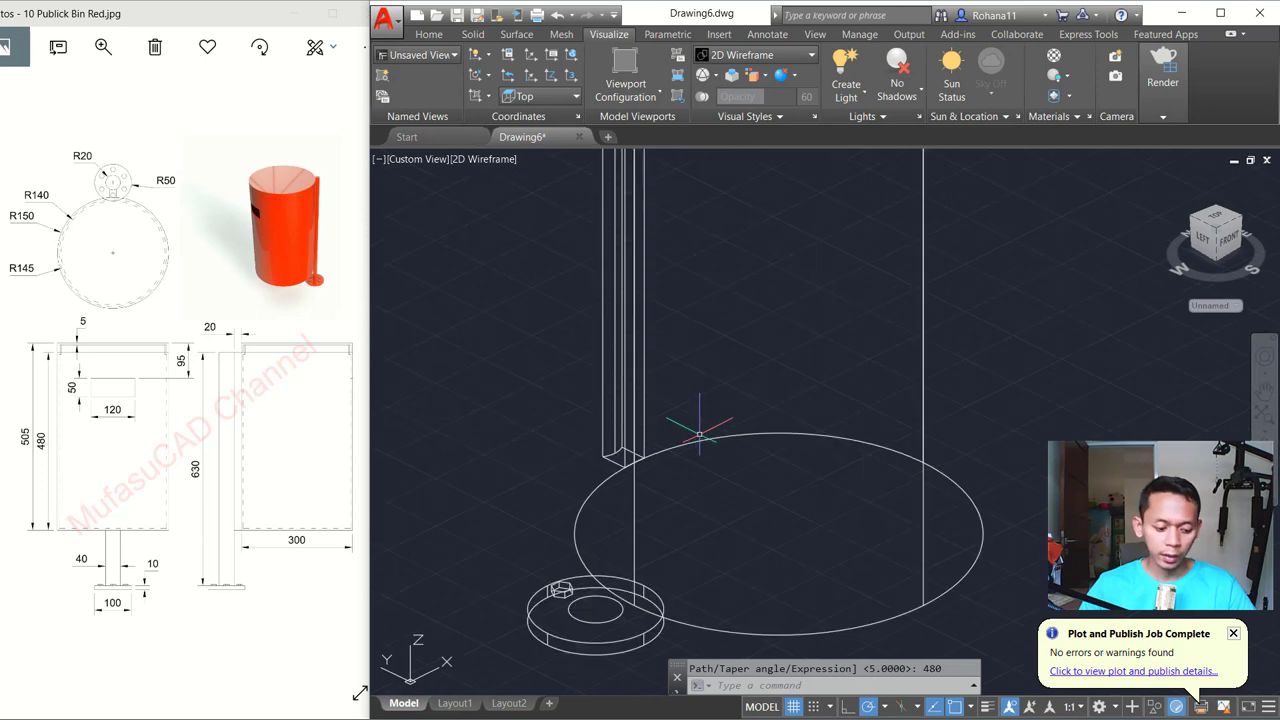
type("EXT")
key("Return")
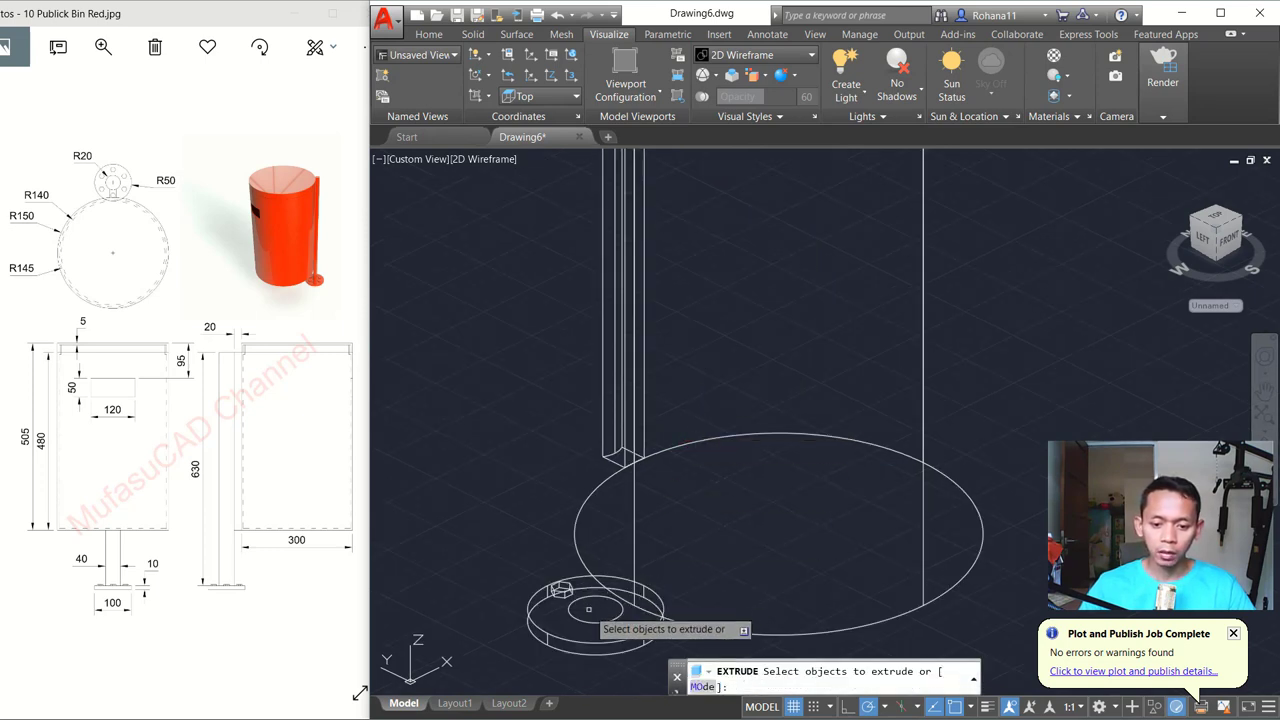
left_click(585, 601)
key("Return")
scroll(710, 380, "down", 5)
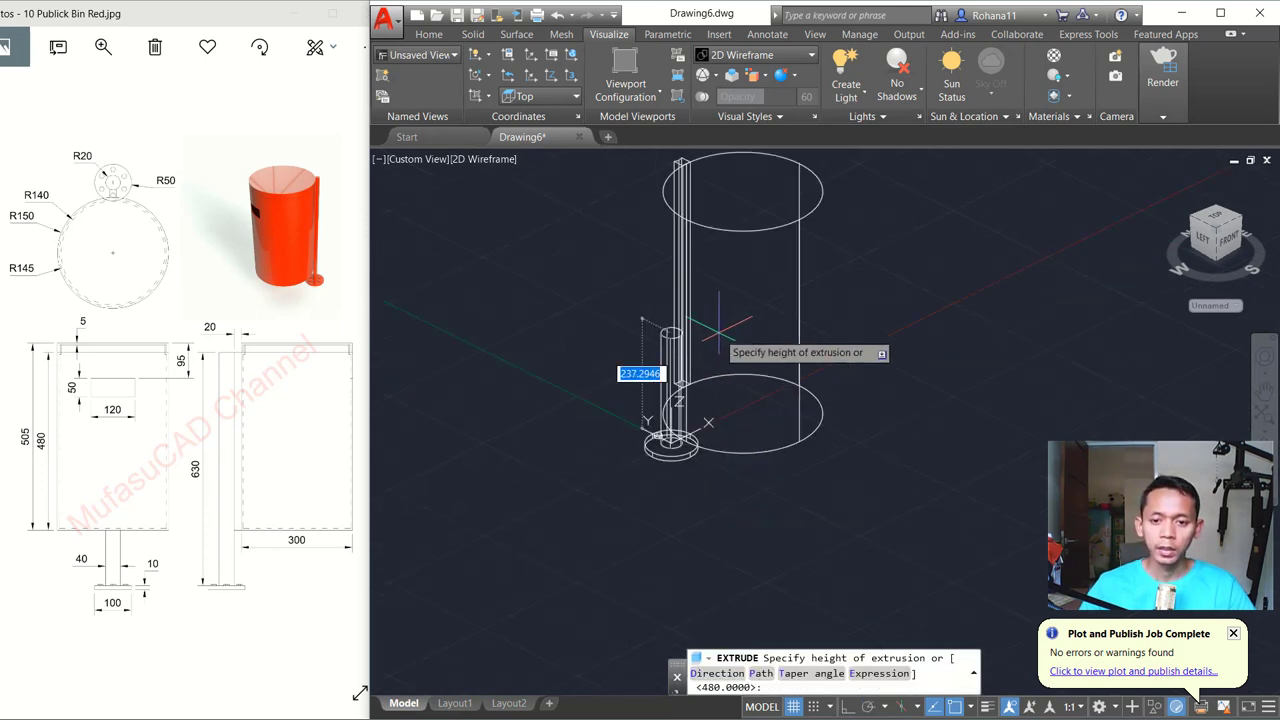
scroll(660, 385, "up", 5)
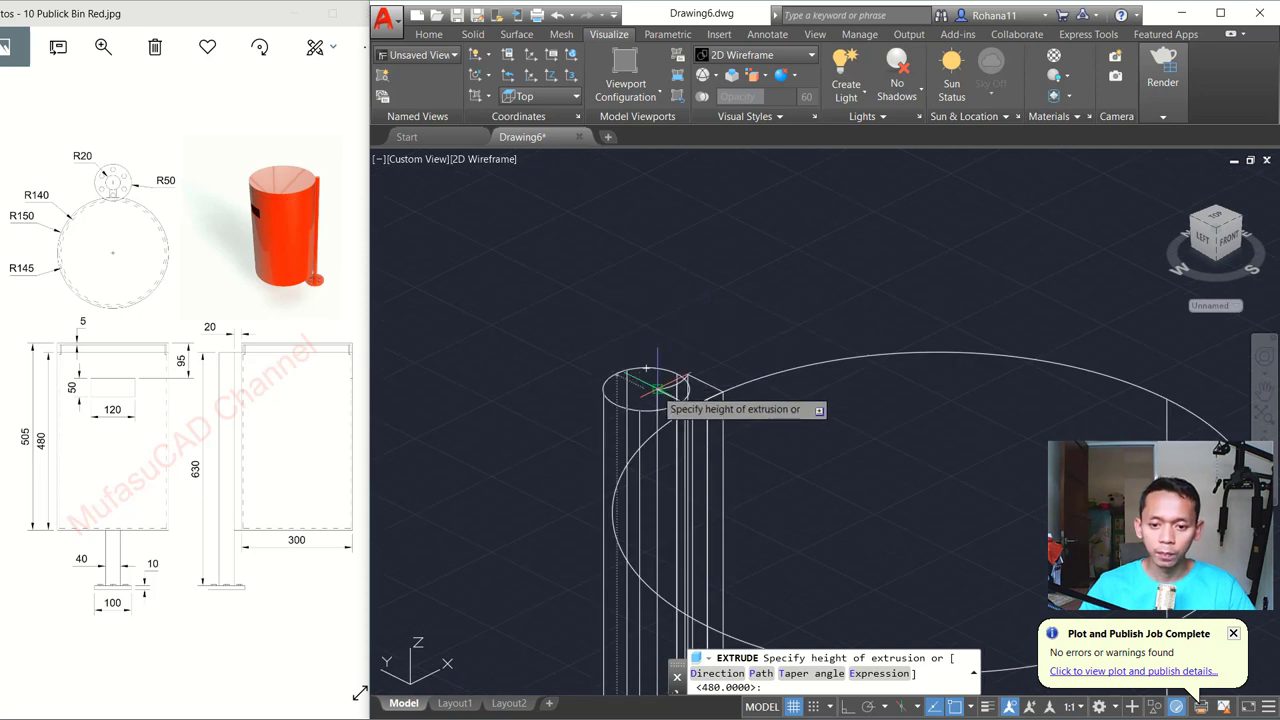
key("Return")
scroll(780, 400, "down", 5)
middle_click_drag(728, 260, 734, 277)
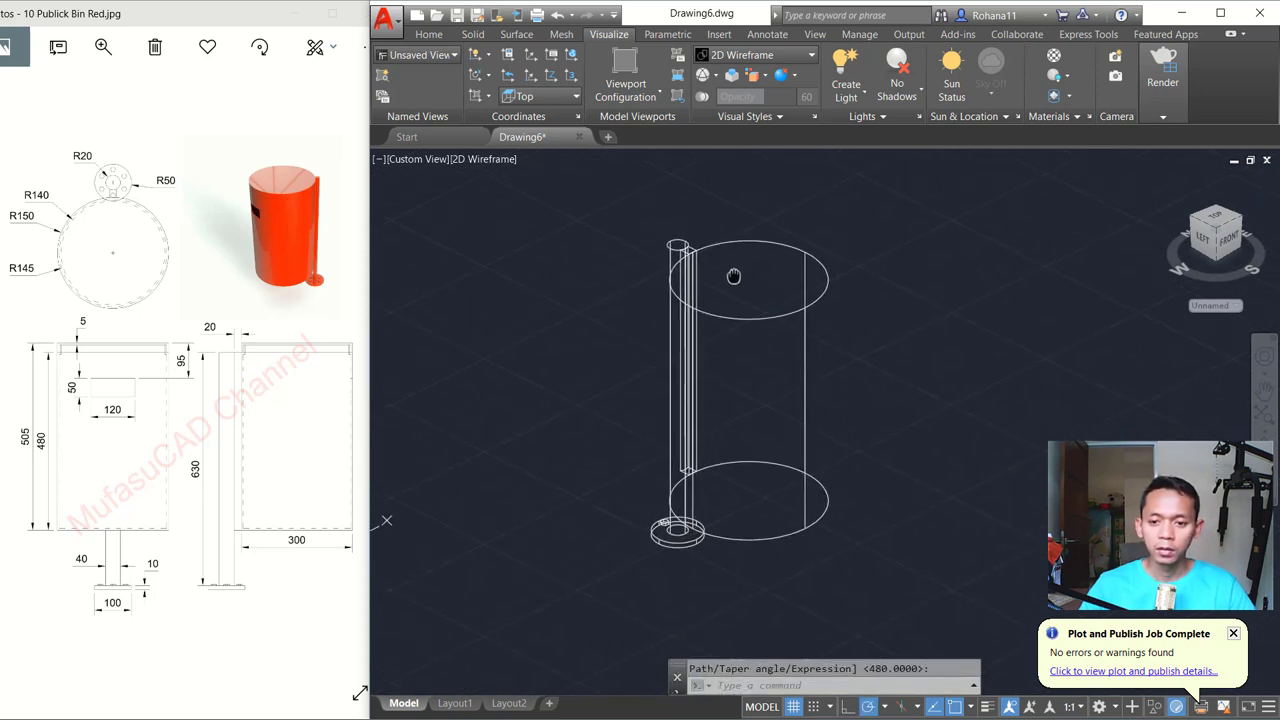
Switch the viewport to the Realistic visual style and orbit around the bin
left_click(486, 162)
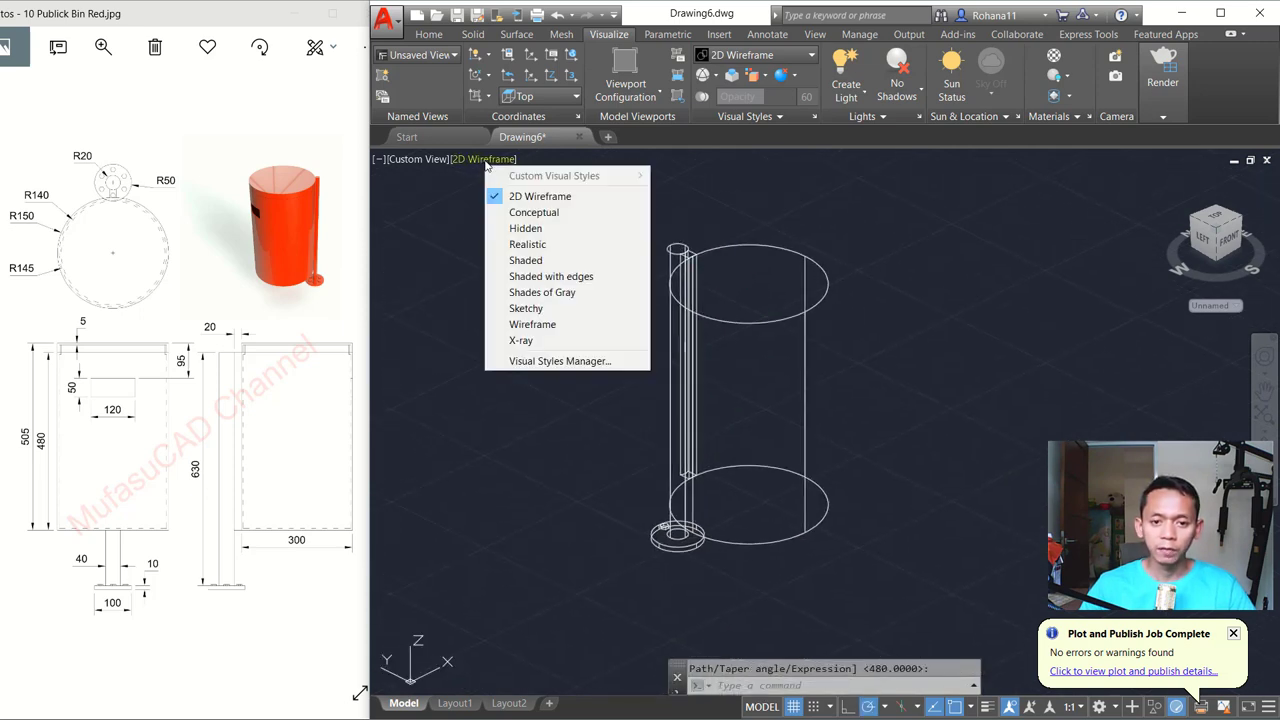
left_click(527, 246)
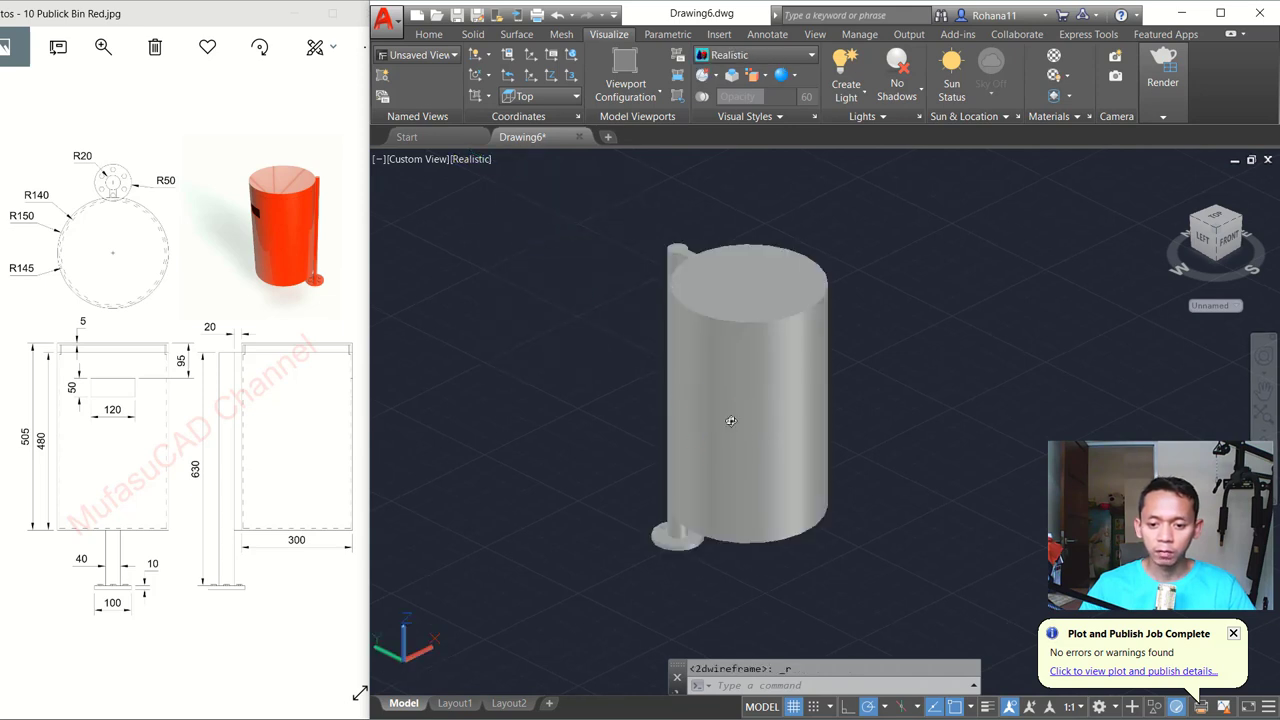
middle_click_drag(730, 420, 783, 450, "shift")
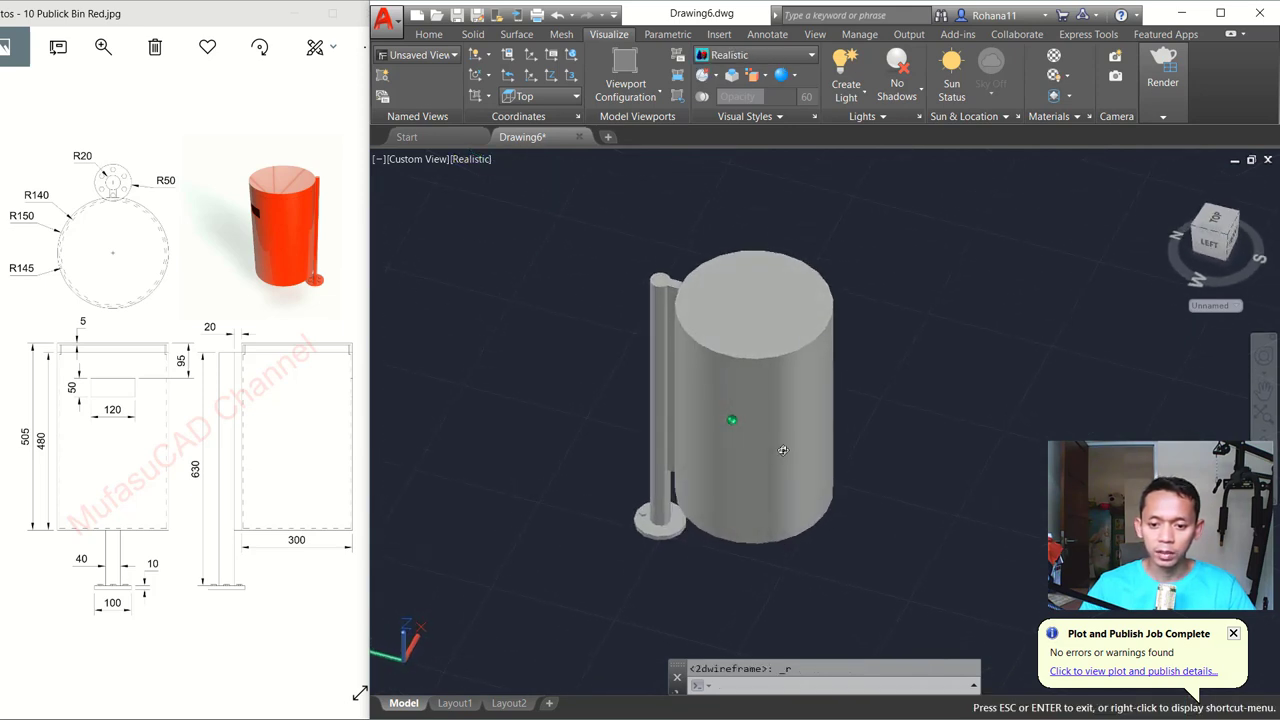
scroll(653, 527, "up", 4)
type("FACET")
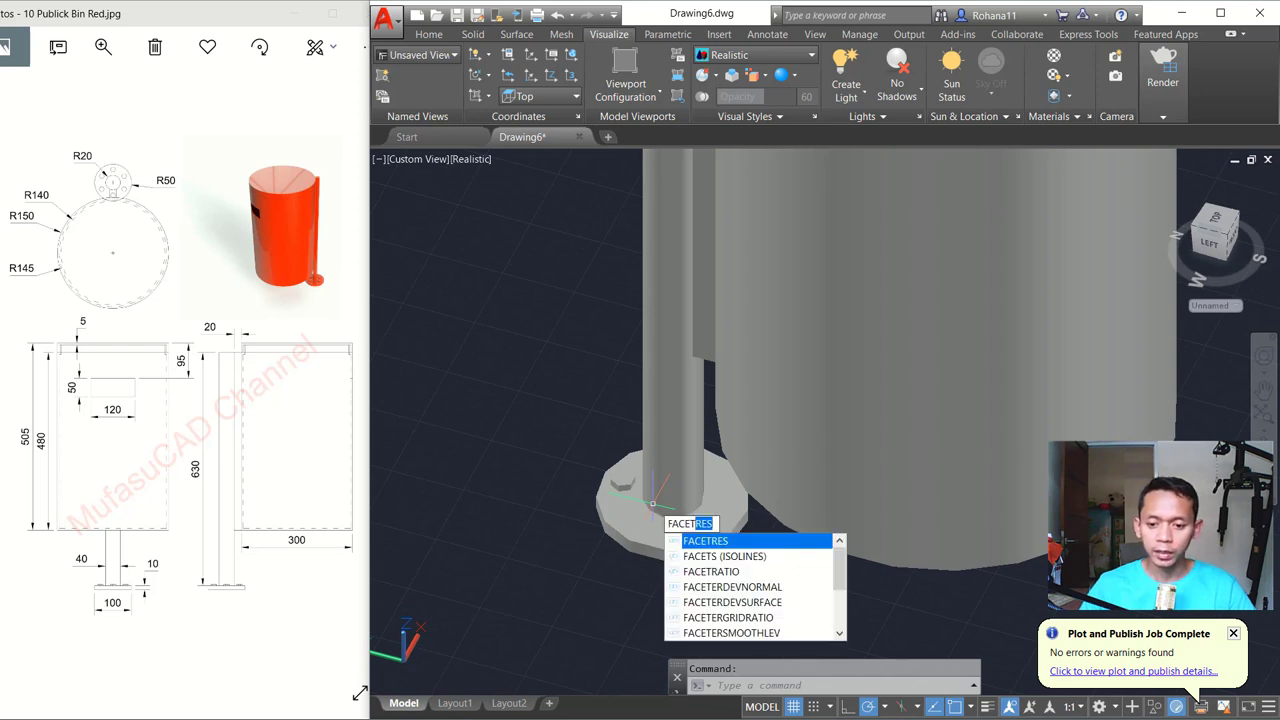
Set FACETRES to 10 so curved surfaces display smoother, then view the bin from higher
key("Return")
type("10")
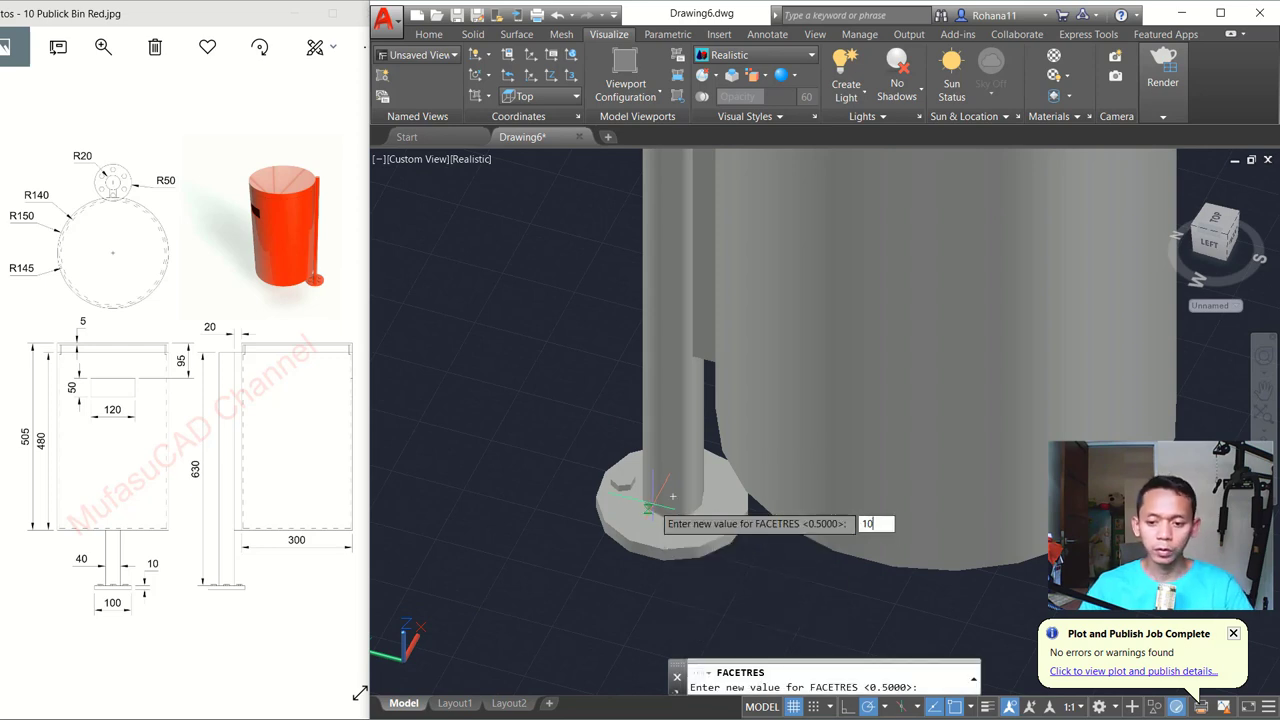
key("Return")
scroll(717, 505, "down", 4)
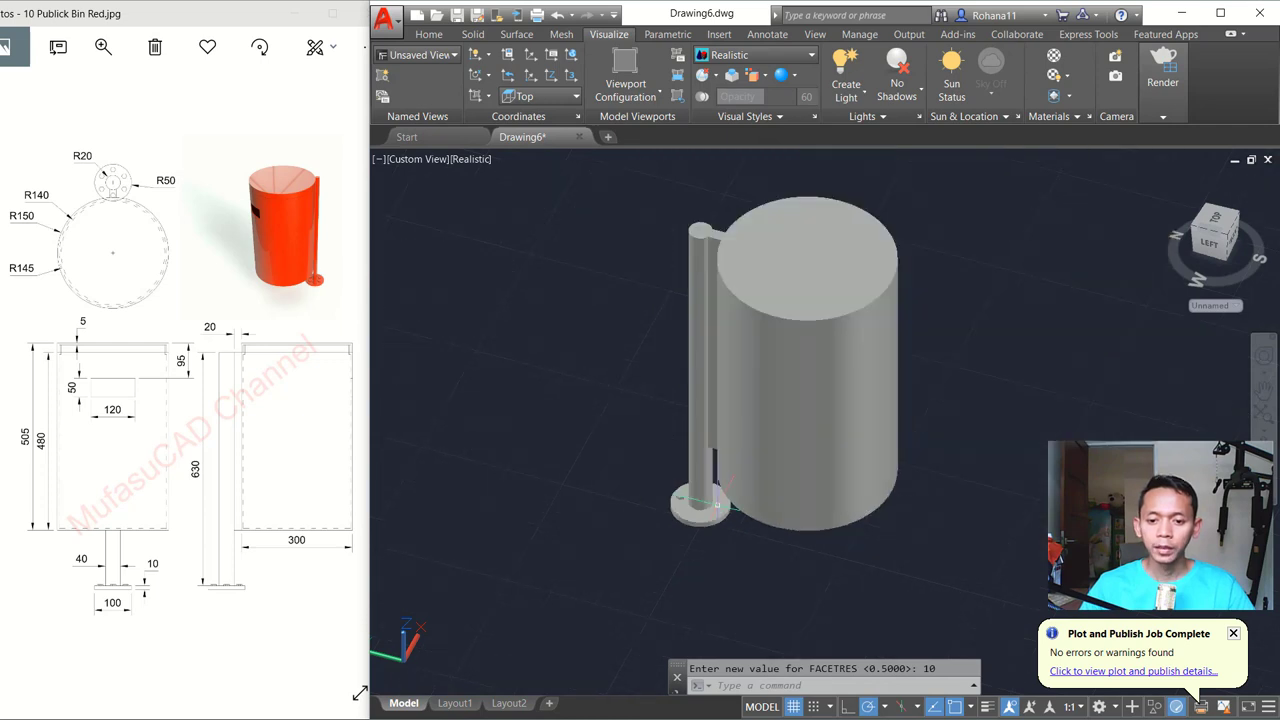
middle_click_drag(717, 505, 650, 515, "shift")
scroll(648, 515, "up", 4)
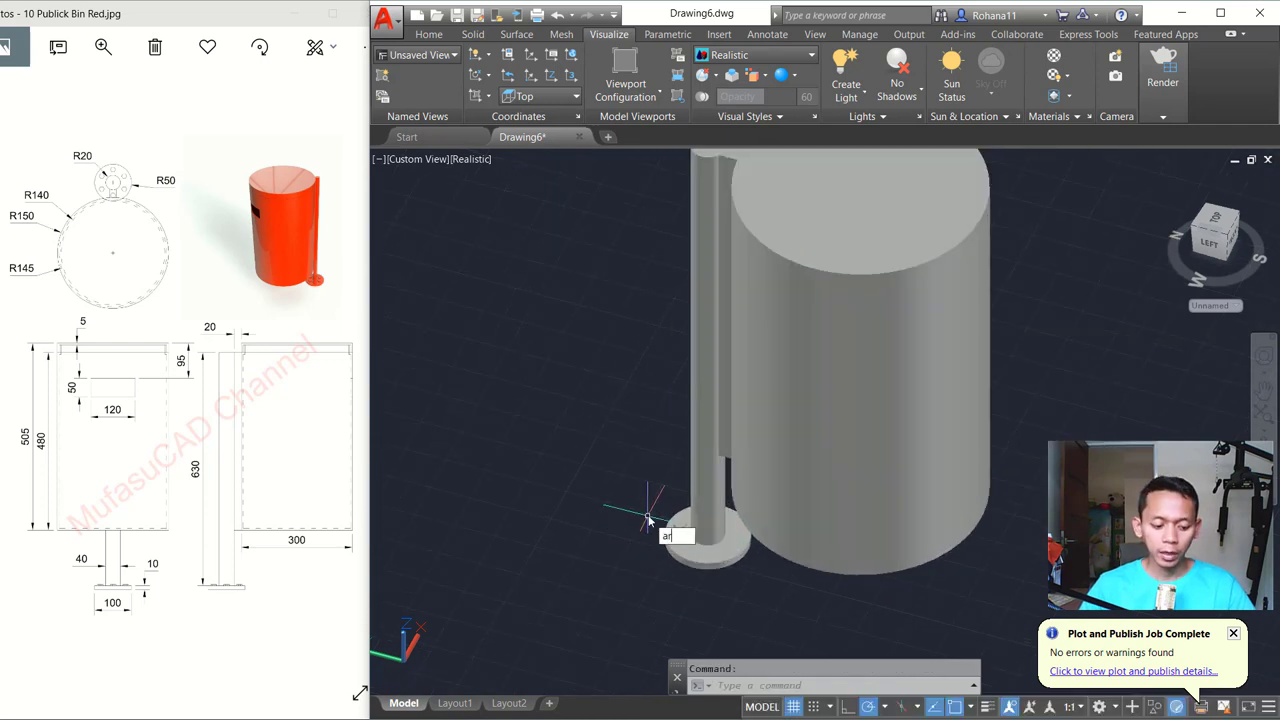
Polar-array the base-plate nut into 6 copies over 360° centred on the post
key("Return")
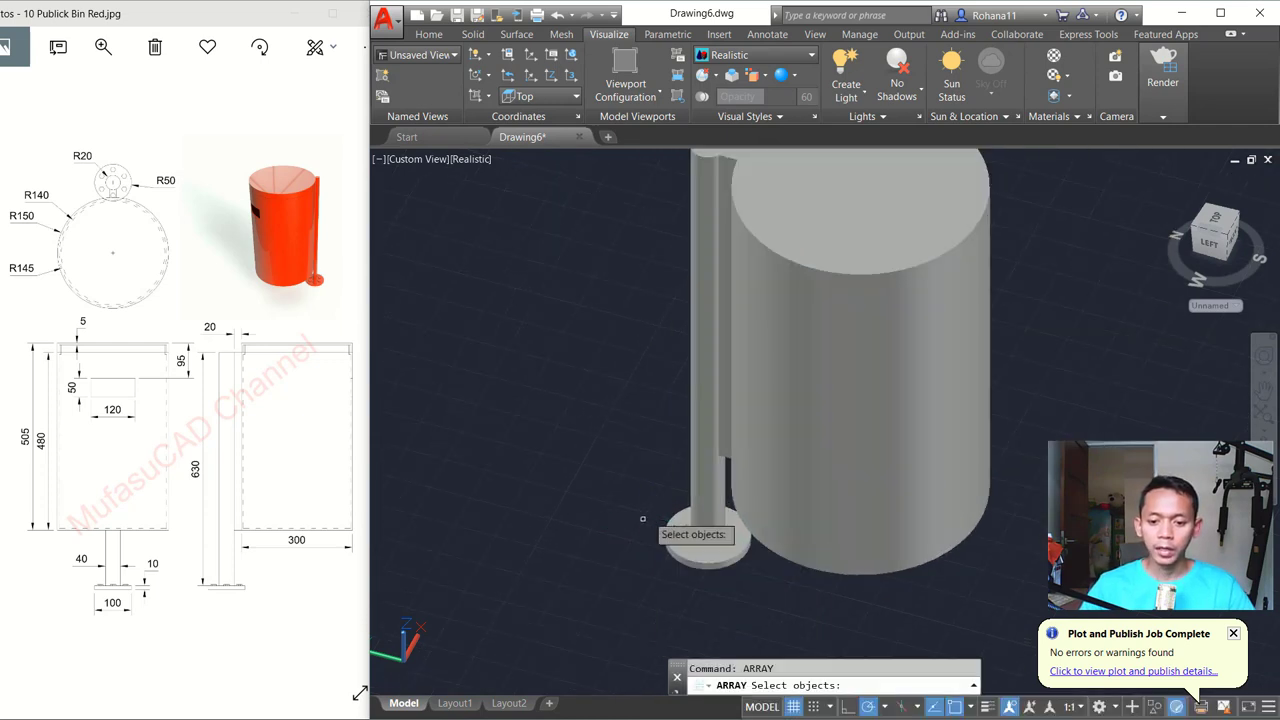
scroll(650, 518, "up", 2)
left_click(679, 514)
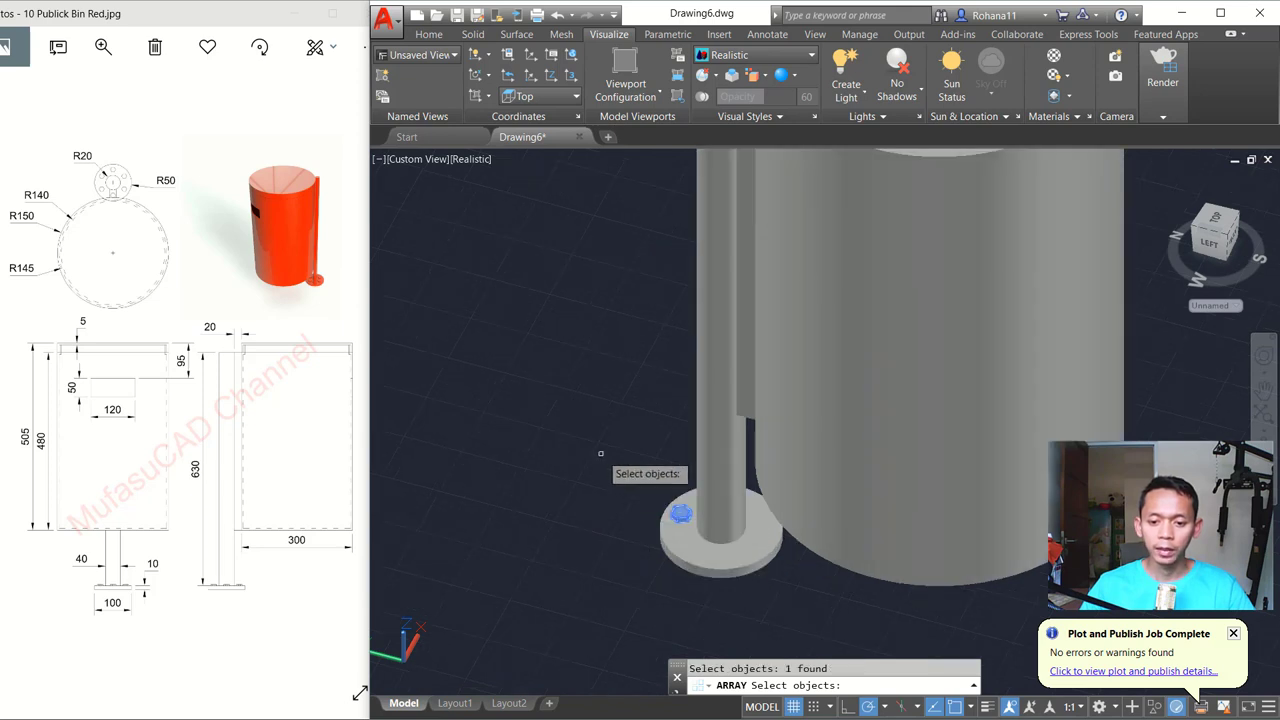
key("Return")
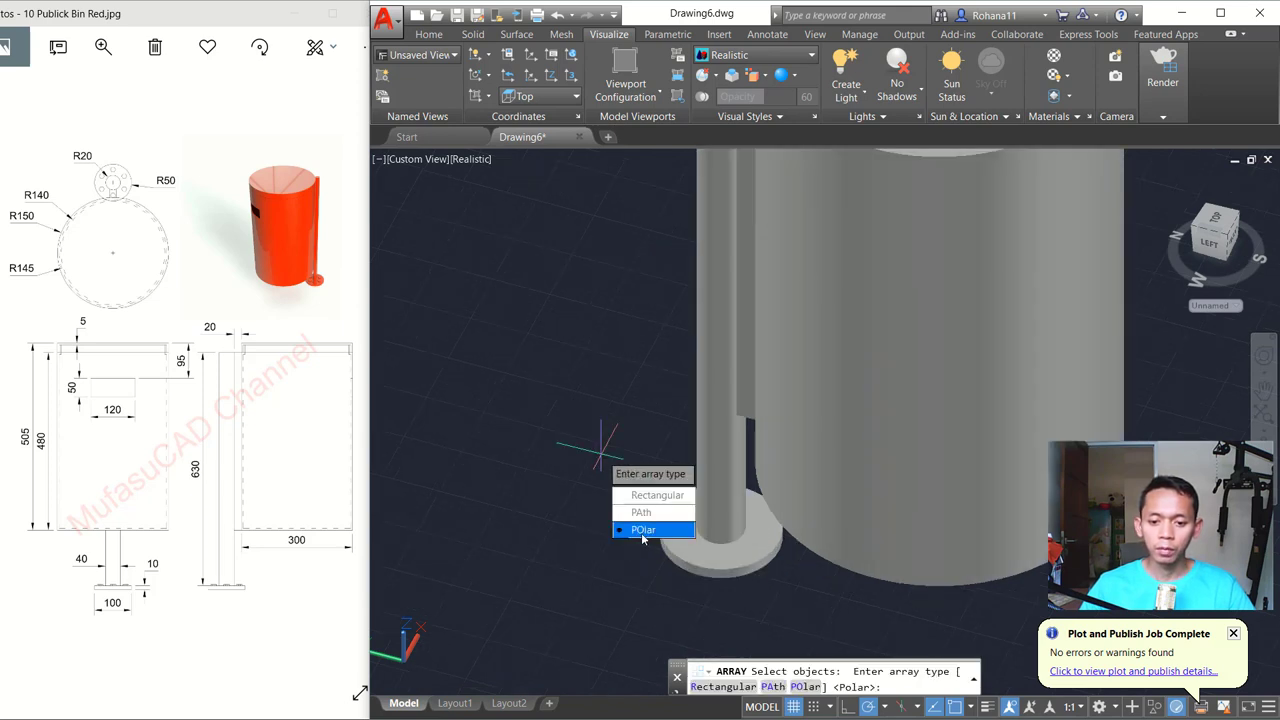
left_click(641, 530)
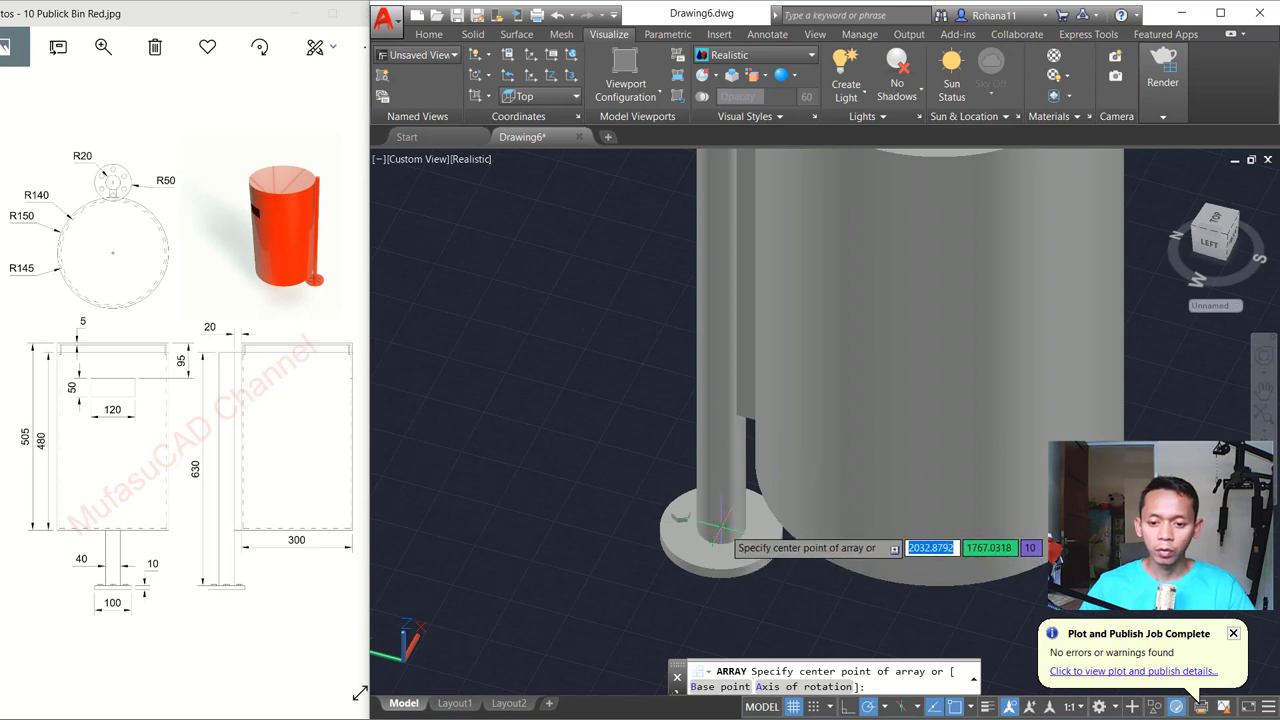
left_click(713, 530)
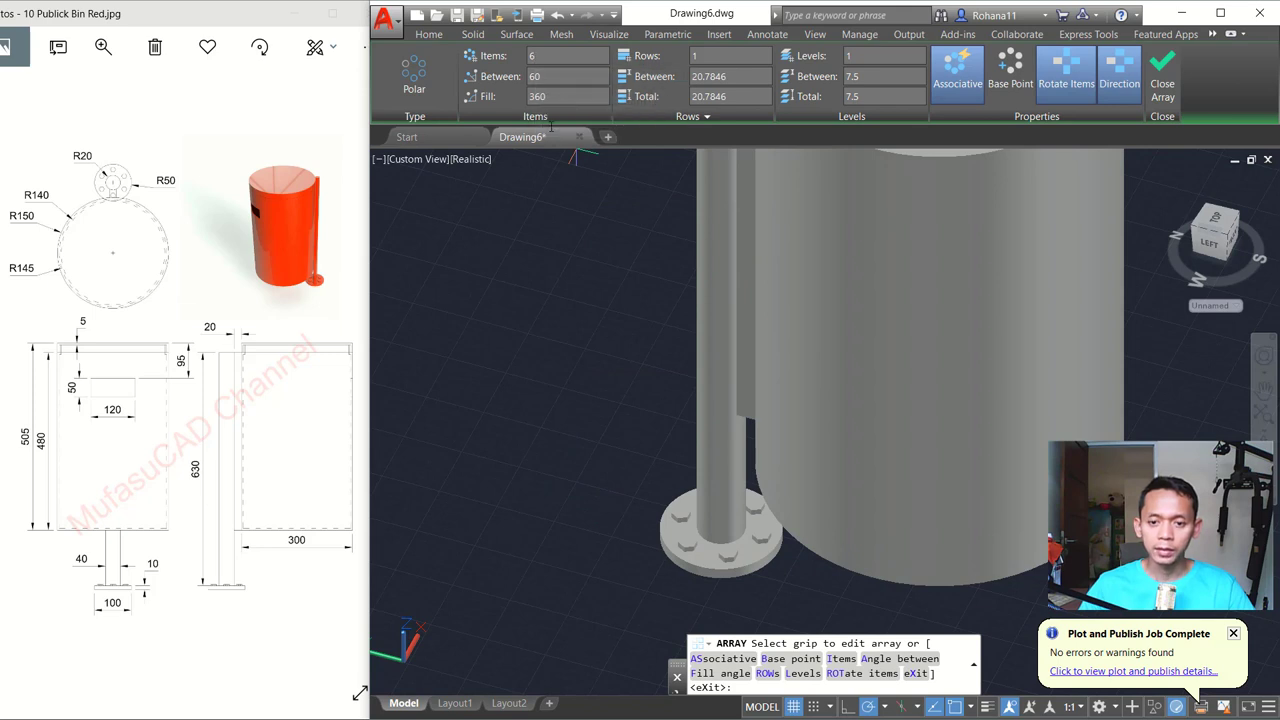
key("Return")
scroll(790, 382, "down", 4)
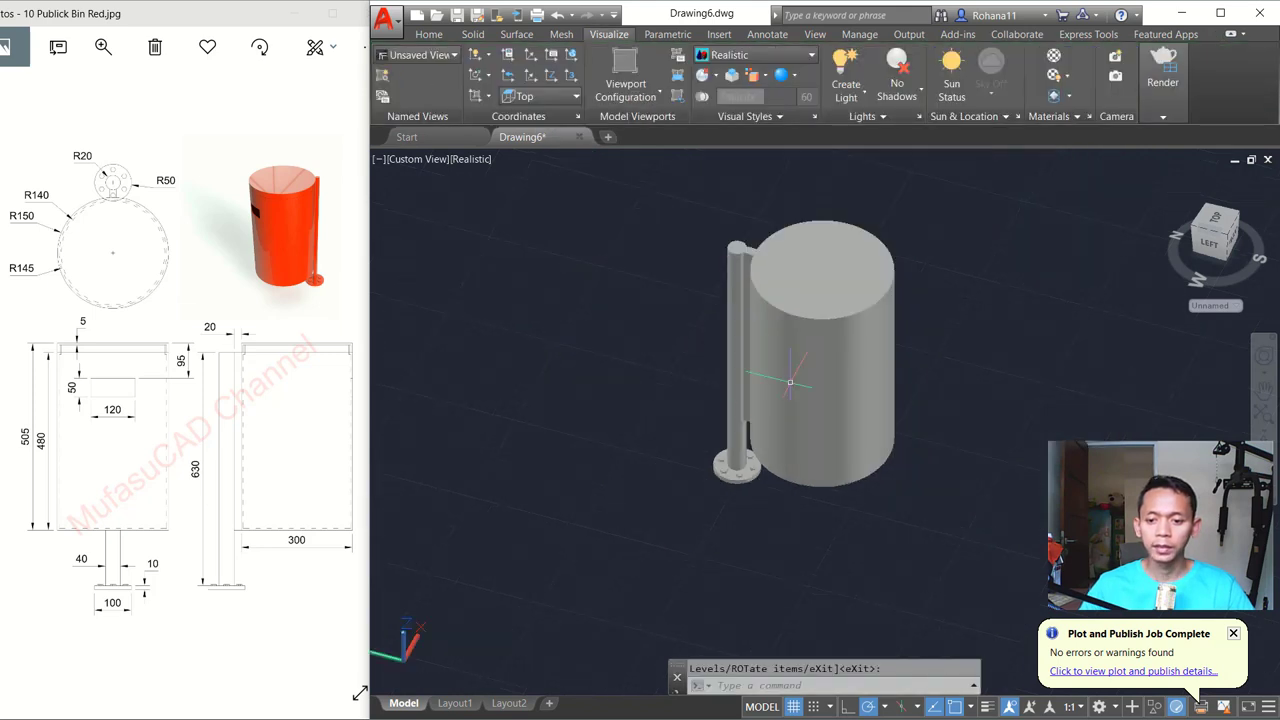
middle_click_drag(790, 382, 660, 380)
scroll(710, 362, "up", 3)
type("S")
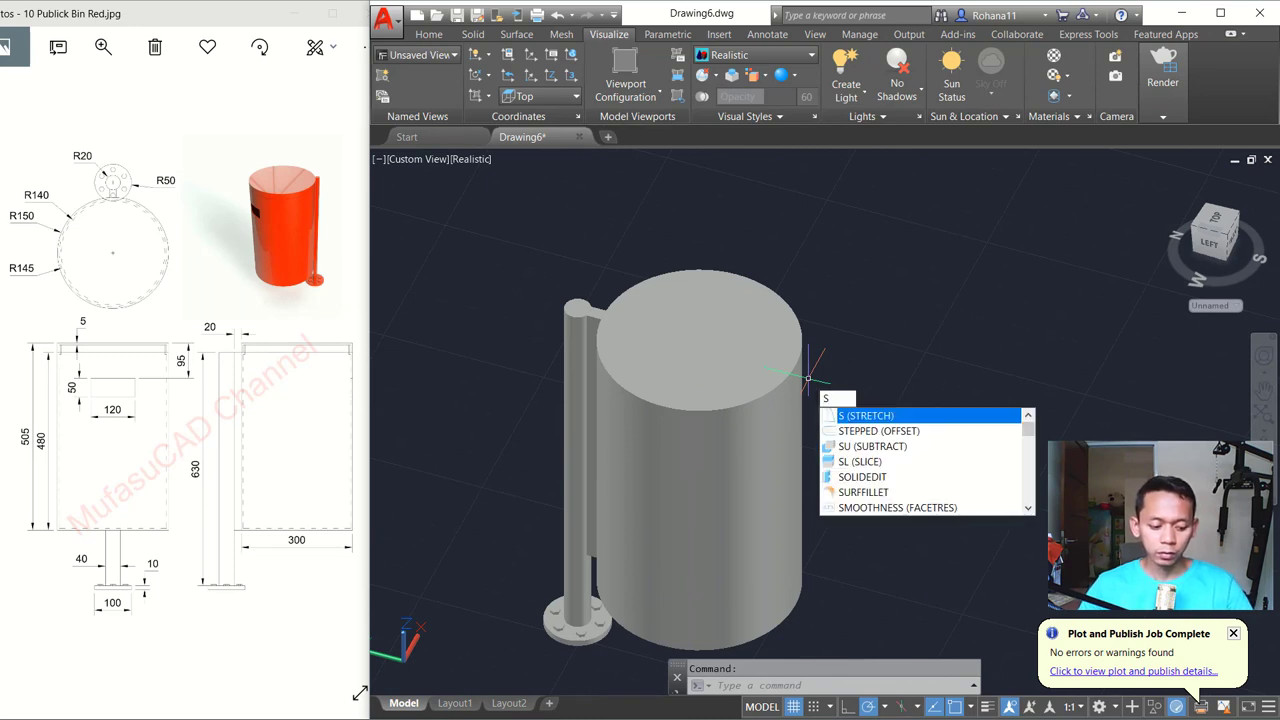
Offset the bin's top-face edge 5 units inward and extrude the new region 20 high
key("Escape")
type("of")
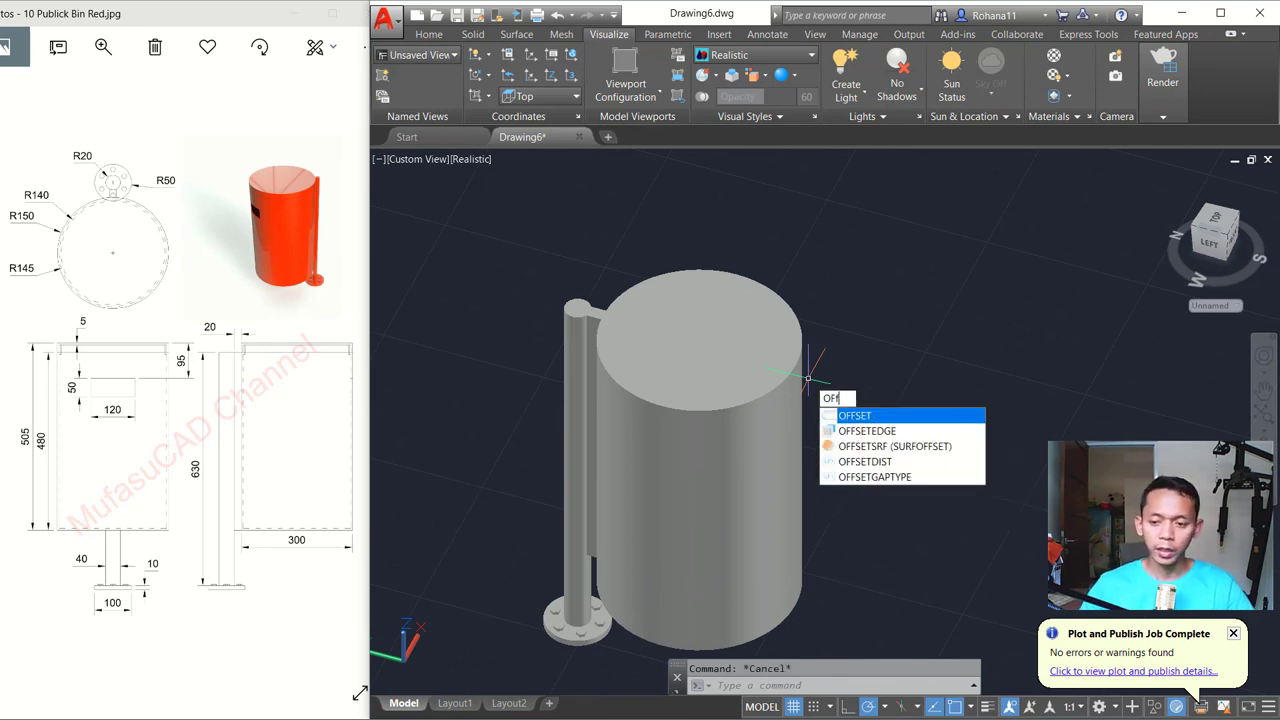
type("f")
left_click(864, 431)
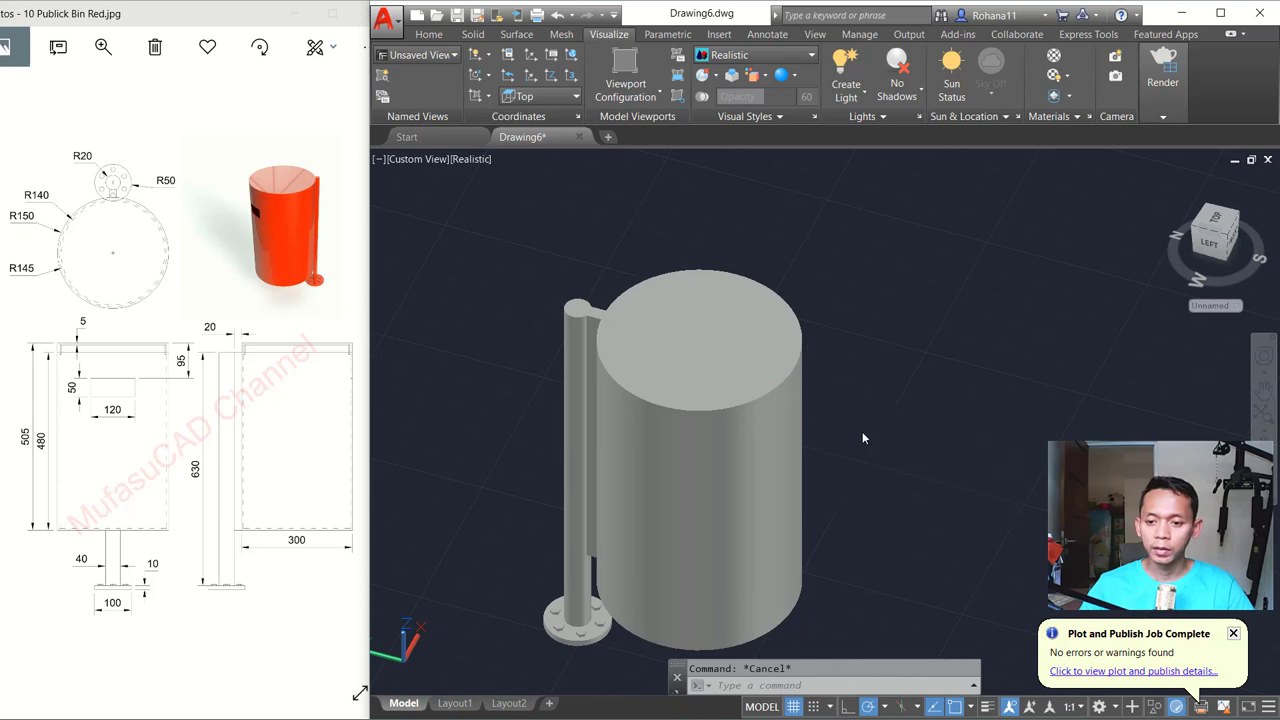
left_click(727, 330)
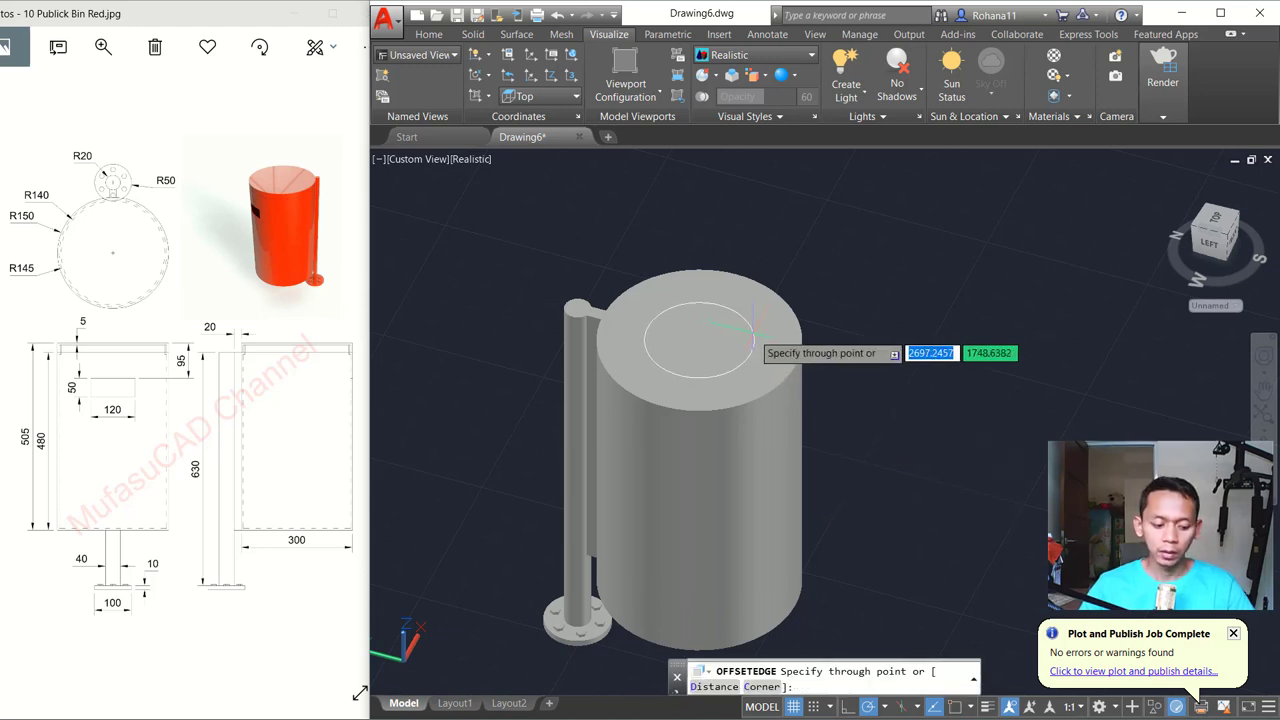
type("d")
key("Return")
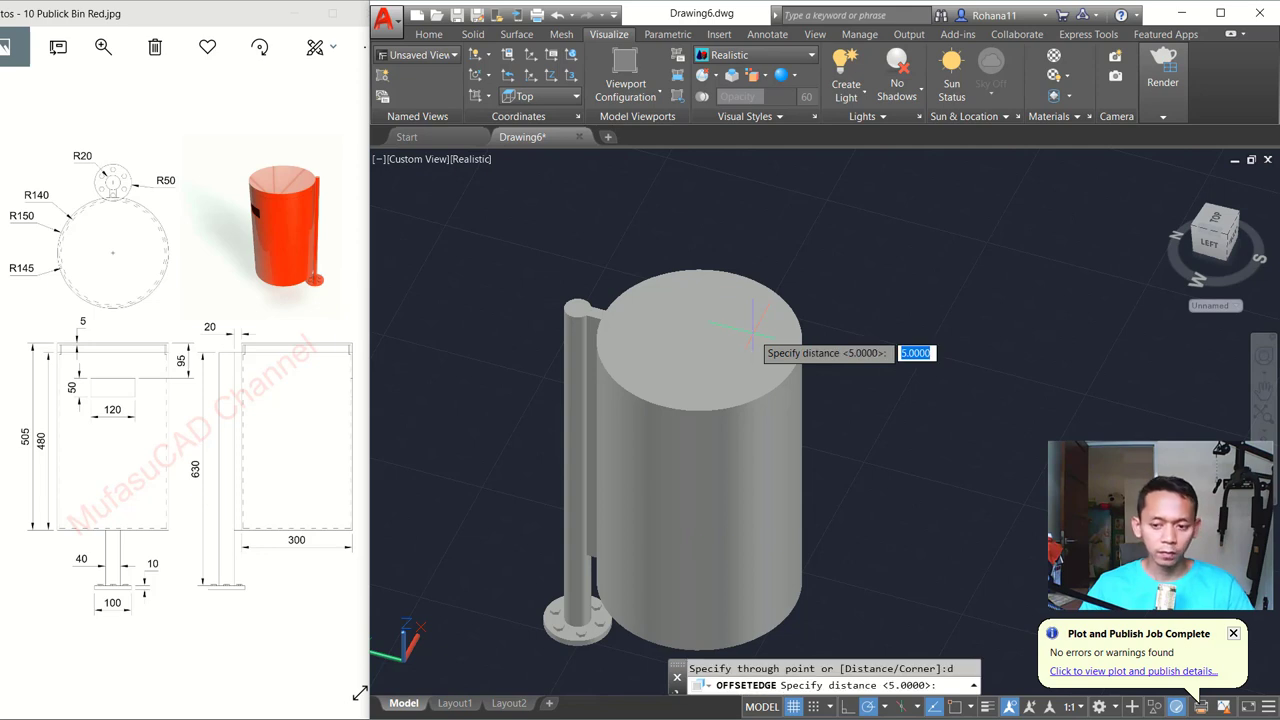
key("Return")
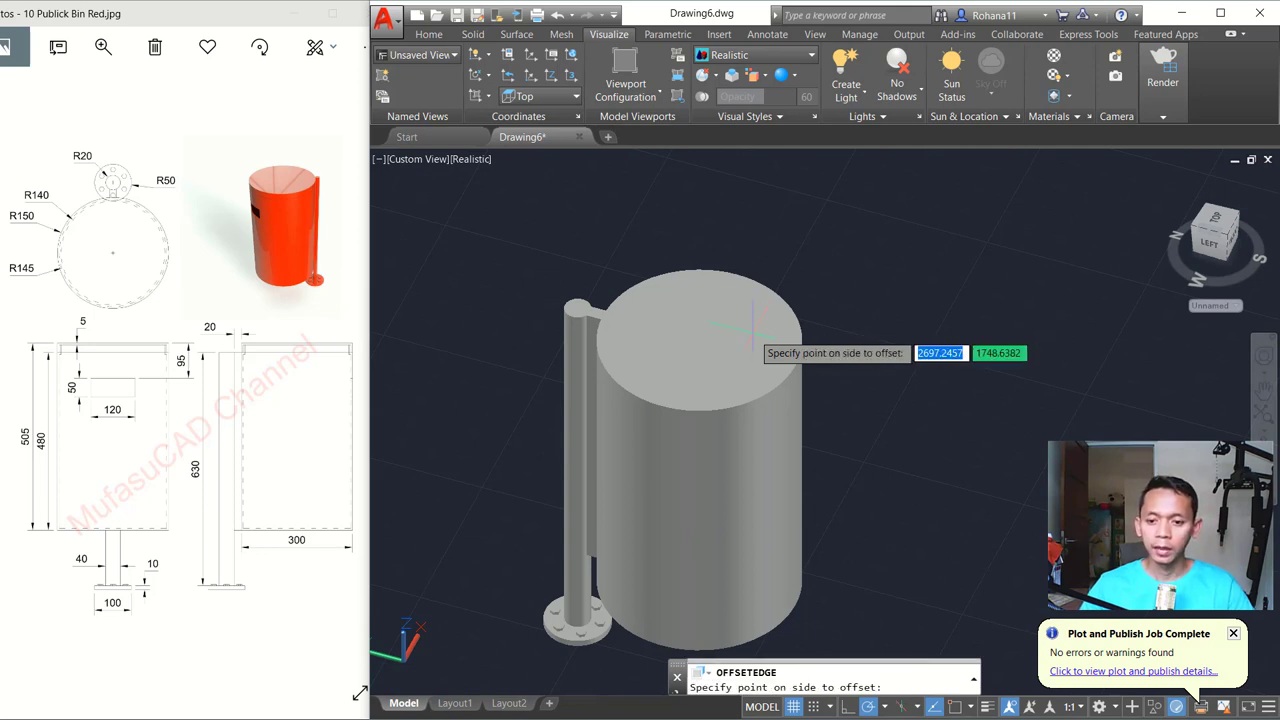
left_click(755, 325)
key("Escape")
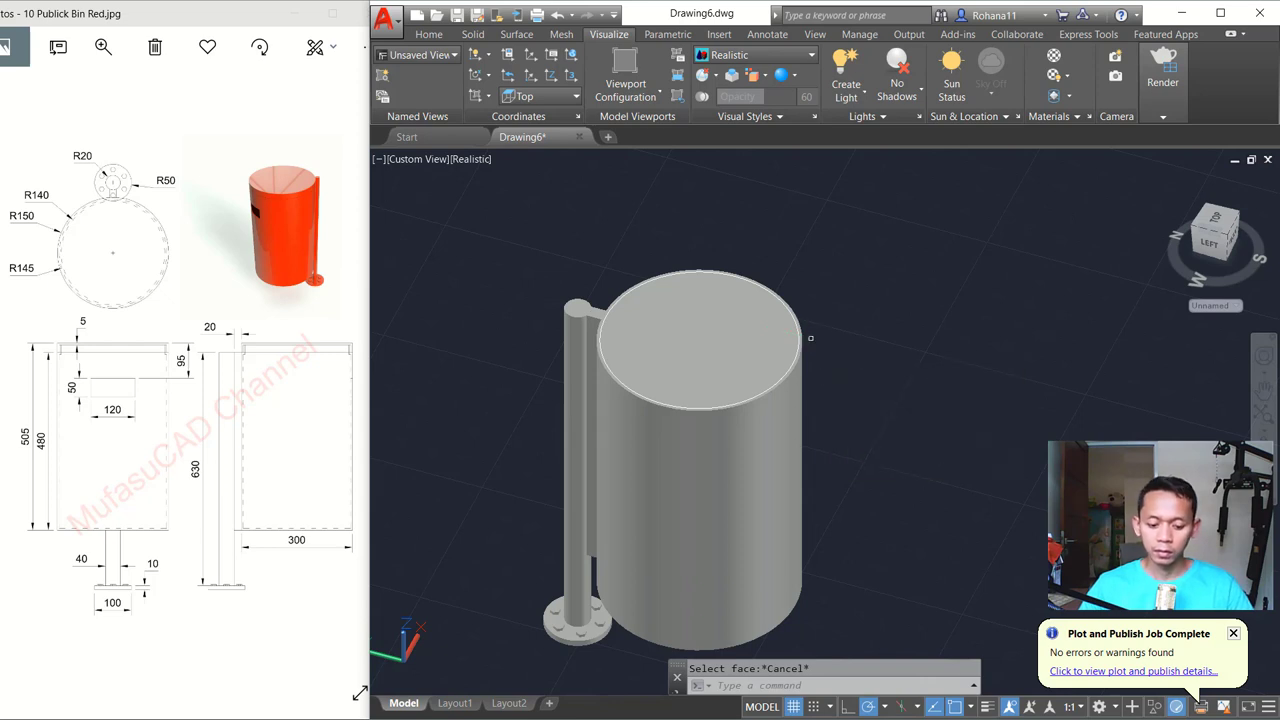
key("Return")
key("Return")
type("20")
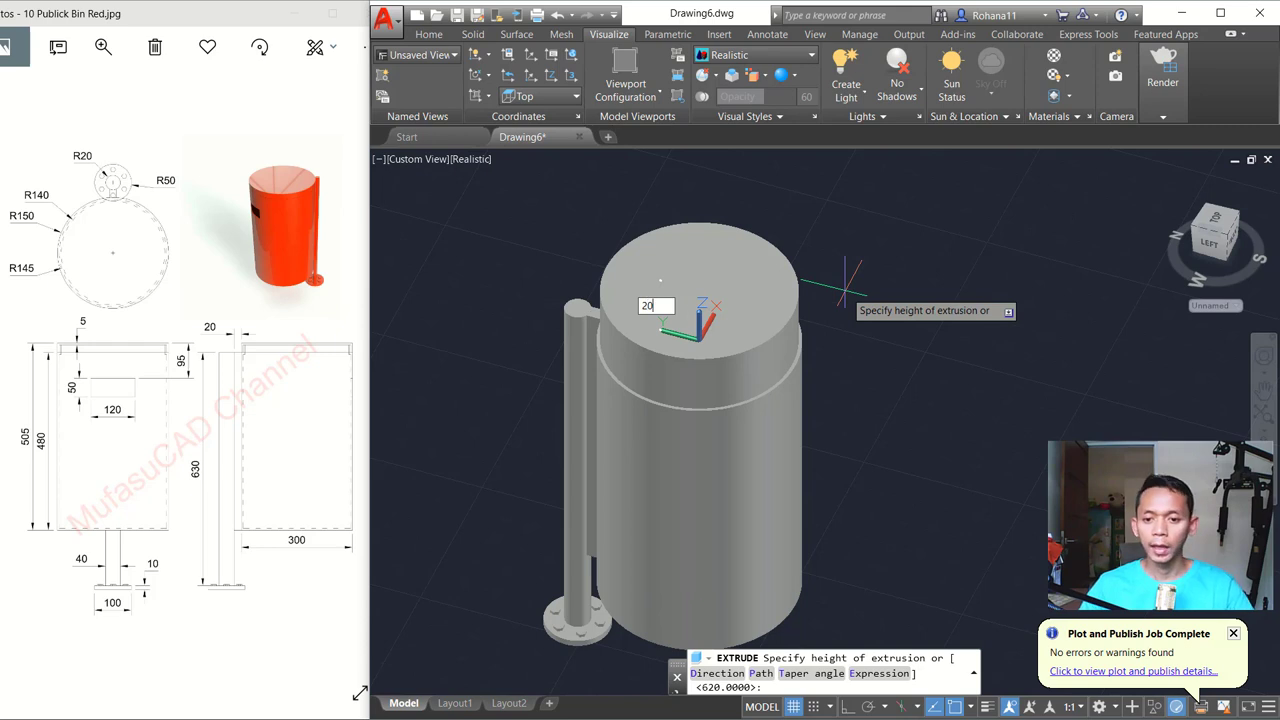
key("Return")
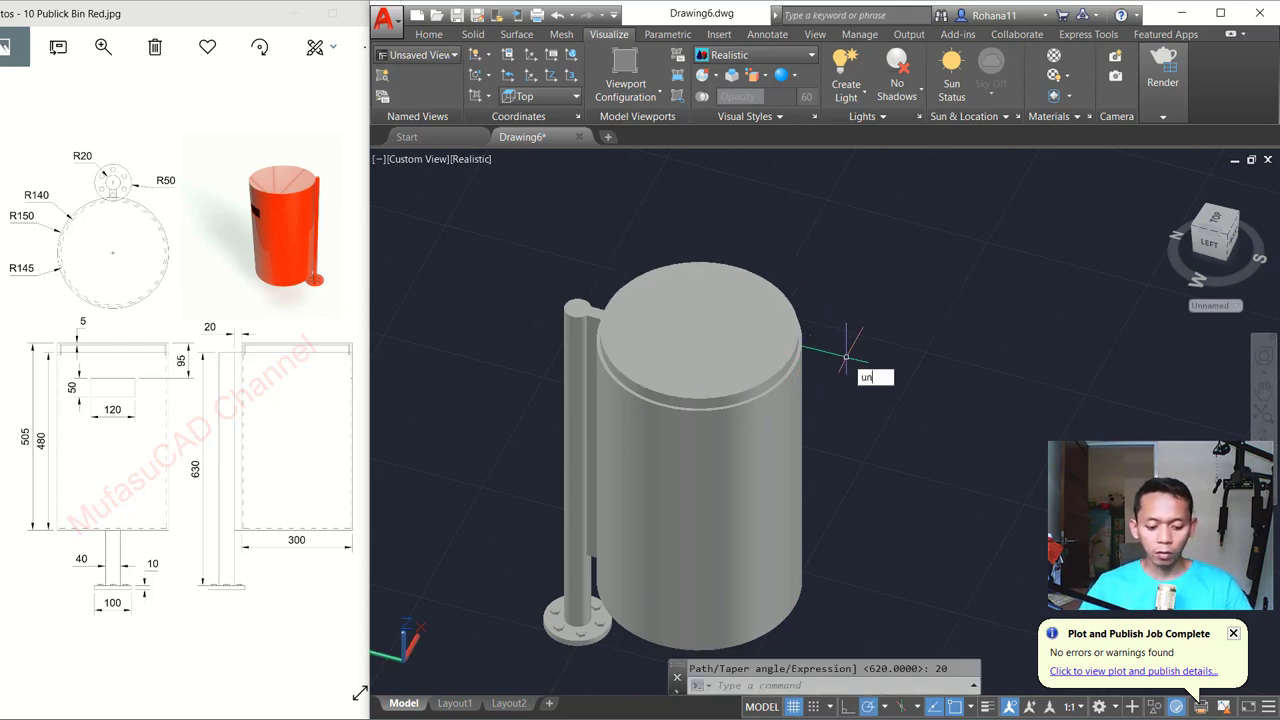
Union the bin solids into one using a crossing window
type("on")
key("Return")
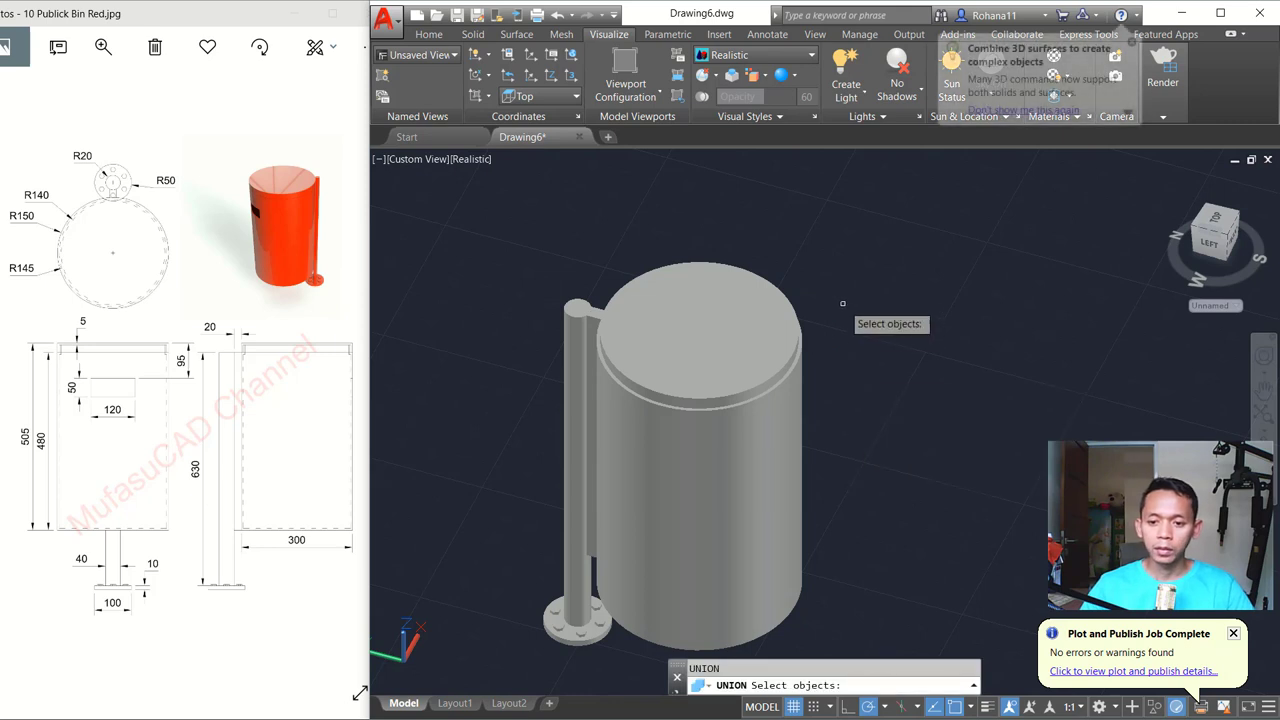
left_click(843, 305)
left_click(768, 405)
key("Return")
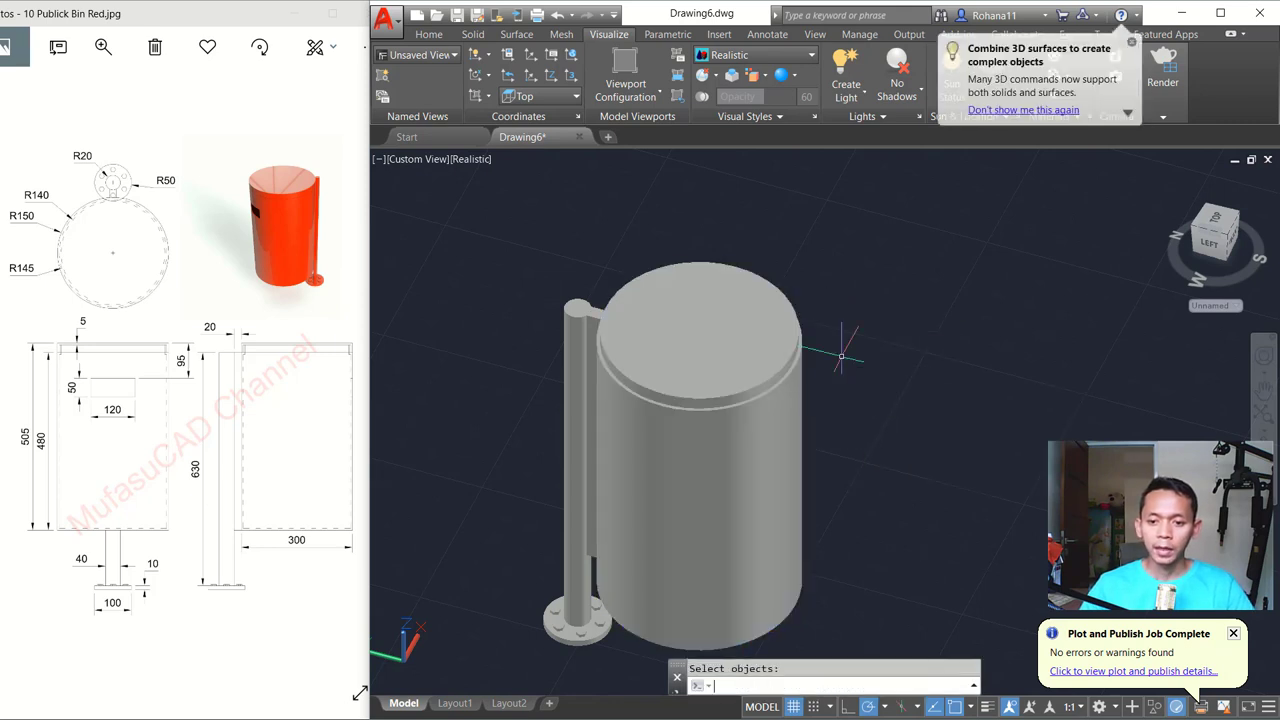
middle_click_drag(829, 357, 826, 366)
key("Return")
type("o")
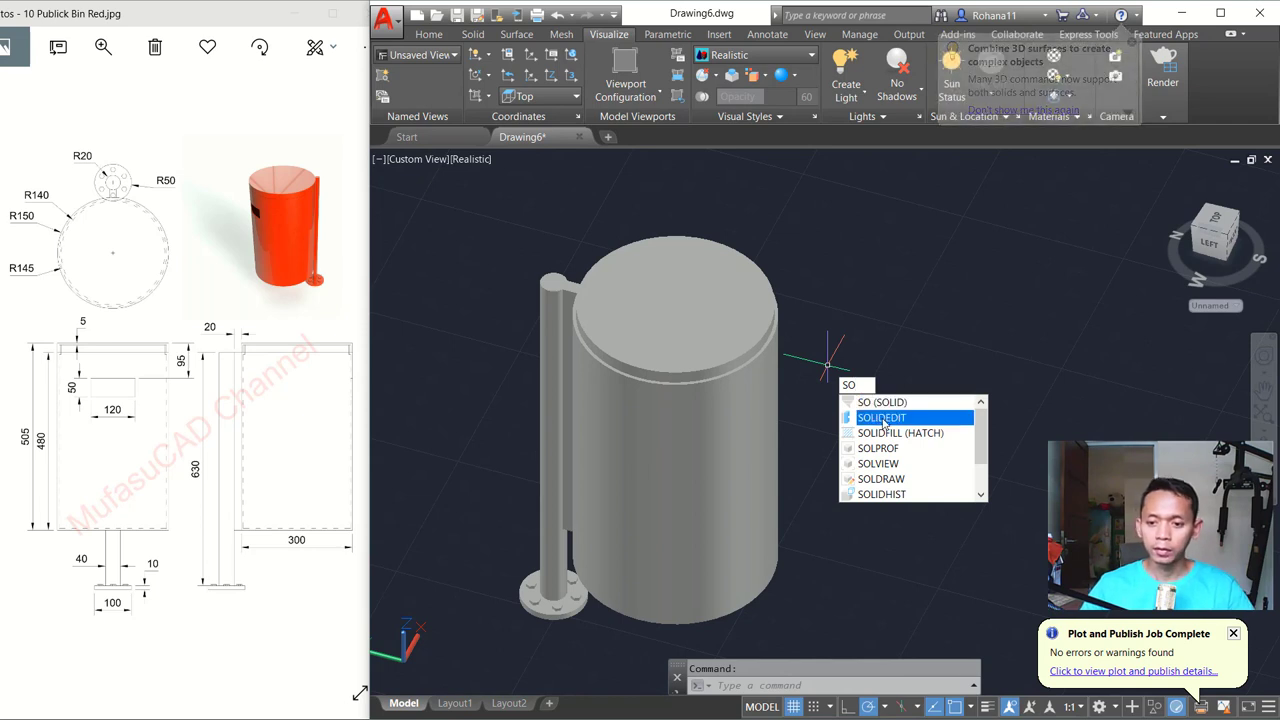
Shell the bin cylinder with 5-unit walls, removing its top face, and orbit to inspect inside
left_click(881, 417)
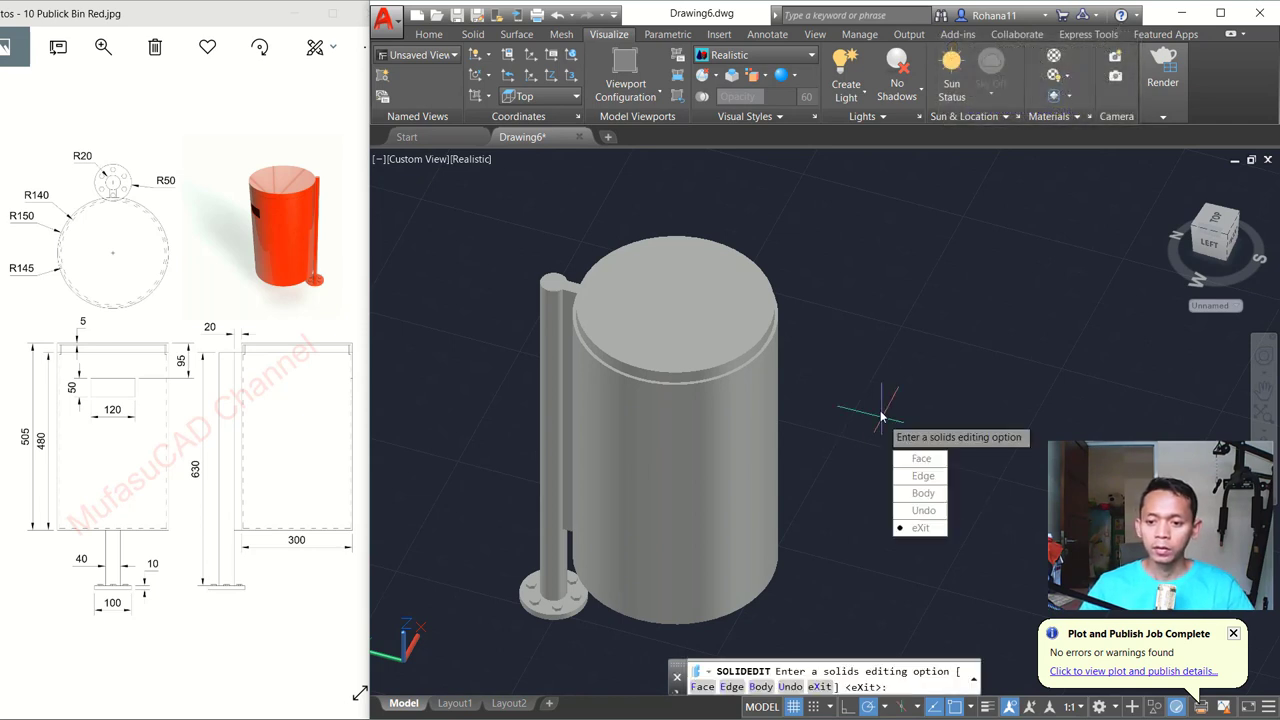
left_click(921, 494)
left_click(921, 494)
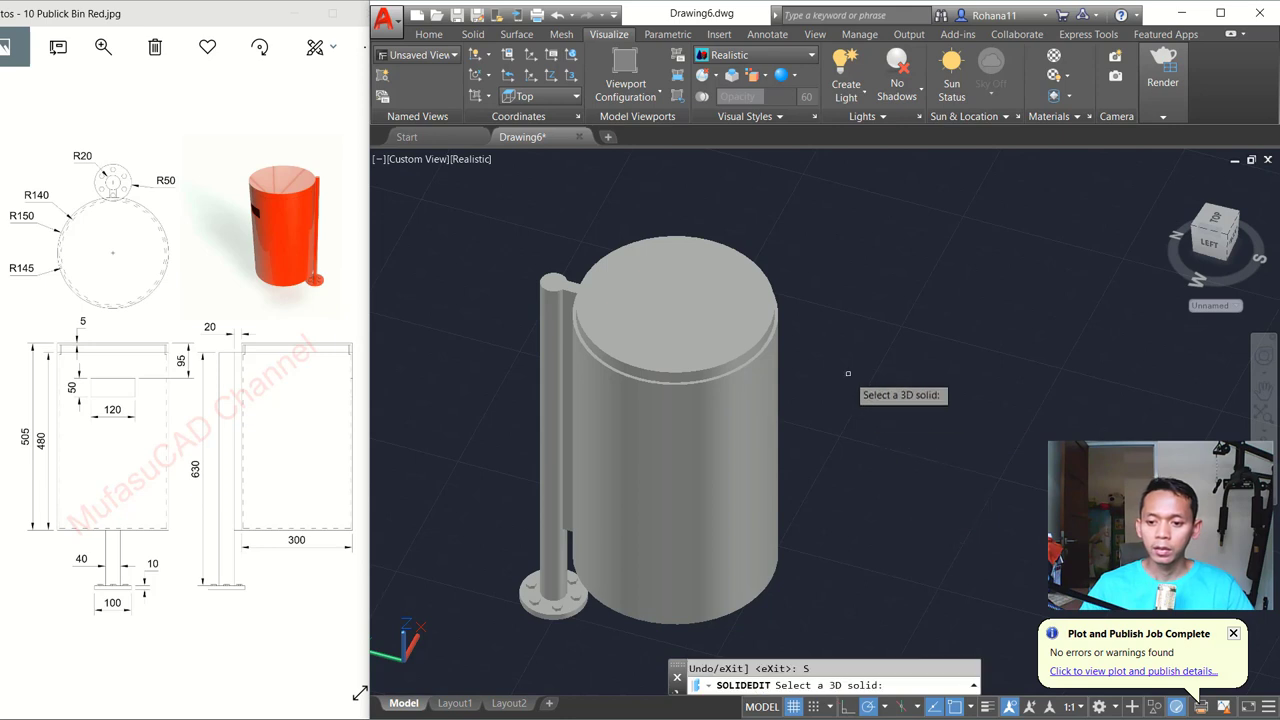
left_click(708, 403)
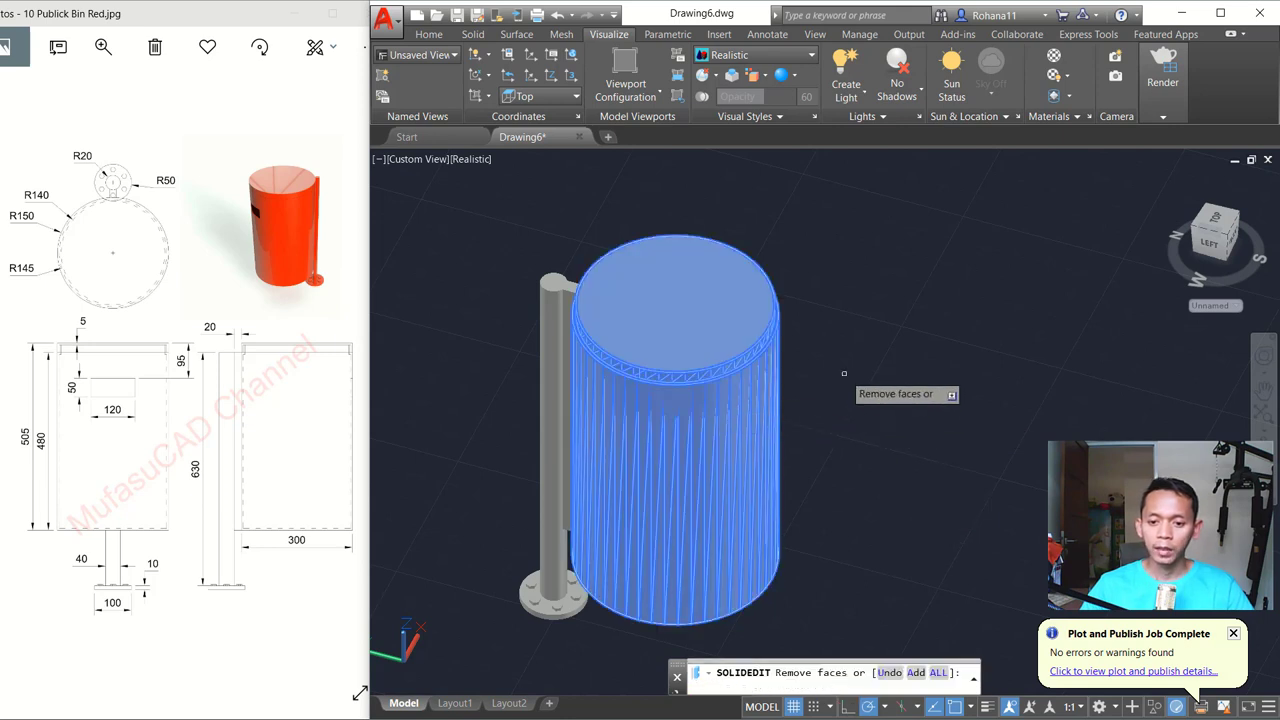
left_click(684, 322)
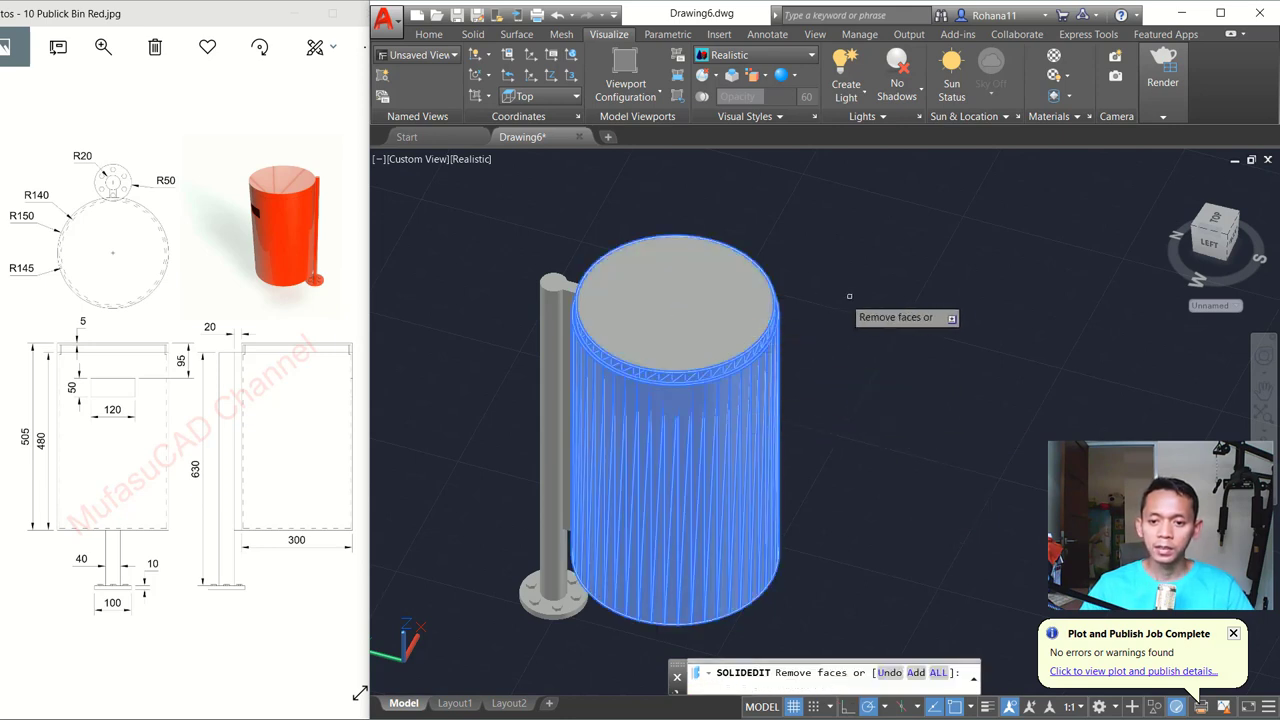
key("Return")
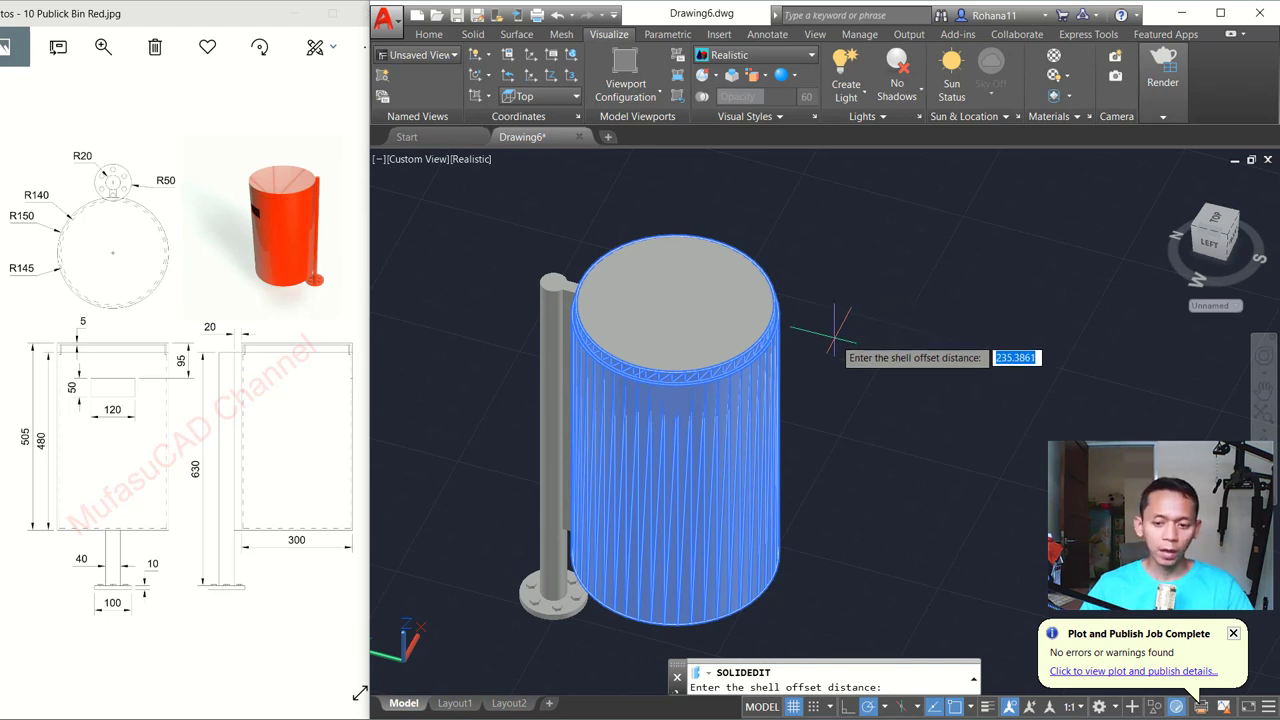
type("5")
key("Return")
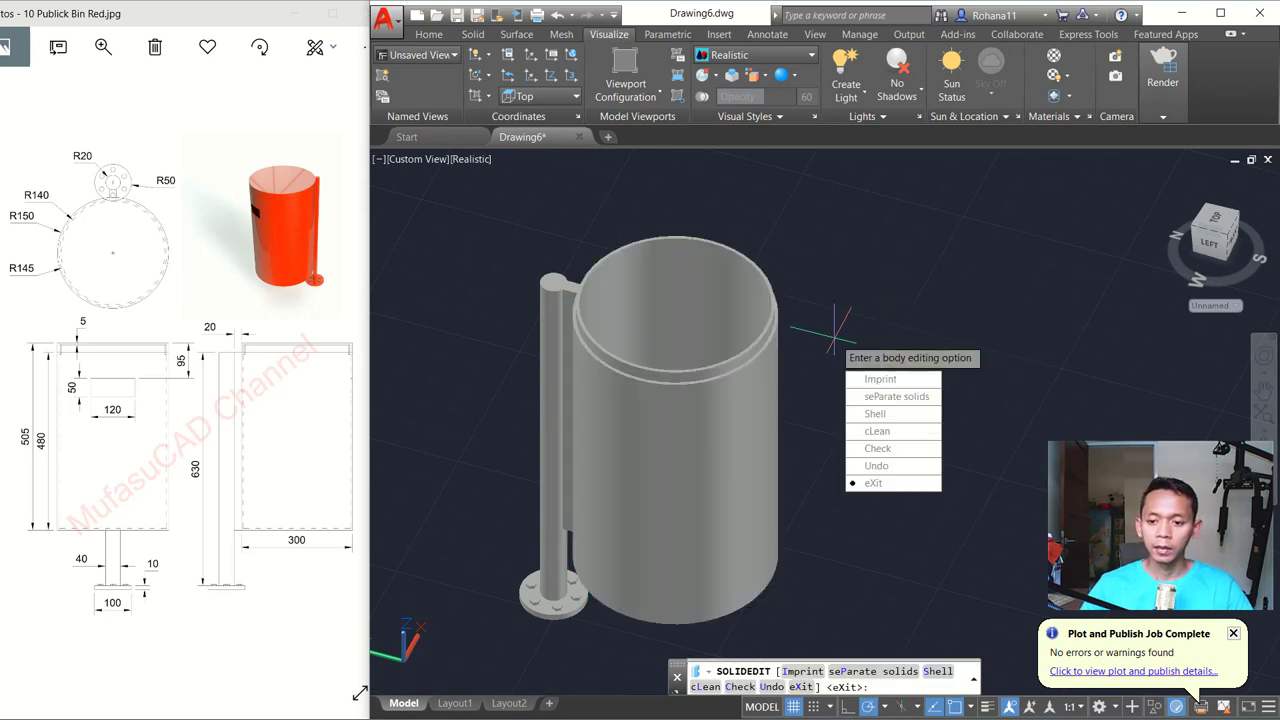
key("Return")
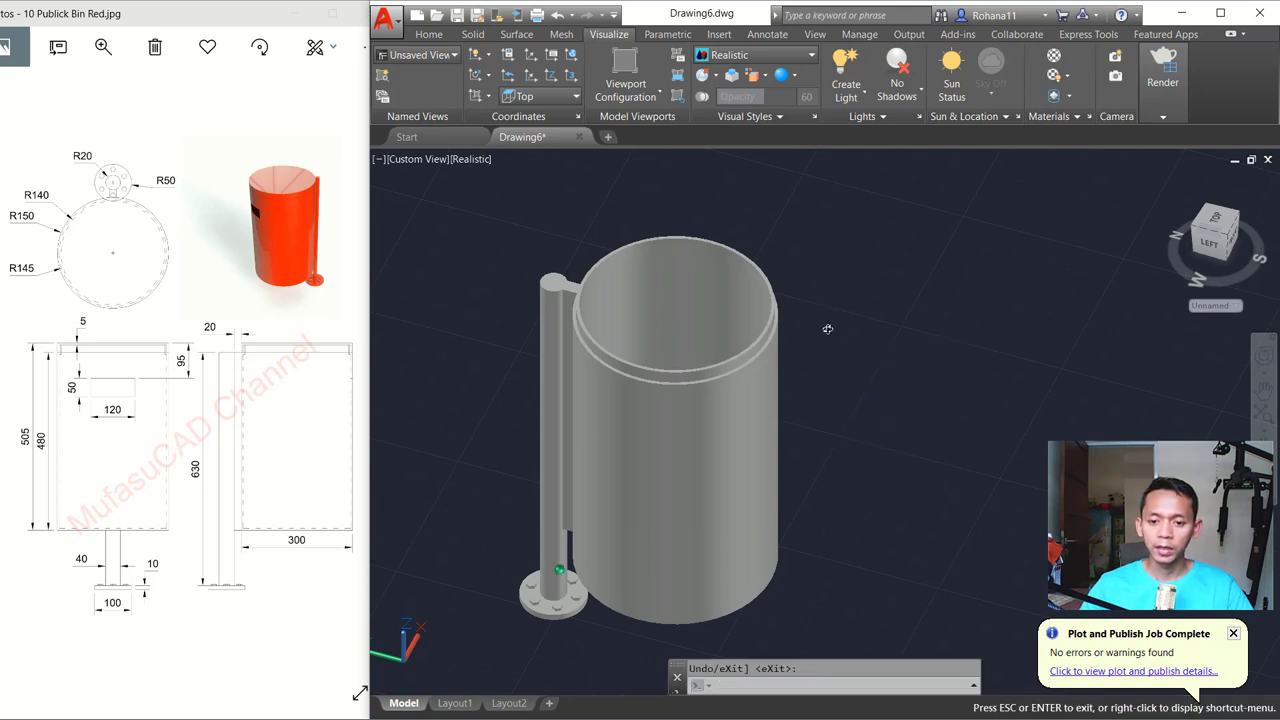
left_click_drag(829, 323, 829, 394)
middle_click_drag(829, 394, 829, 366, "shift")
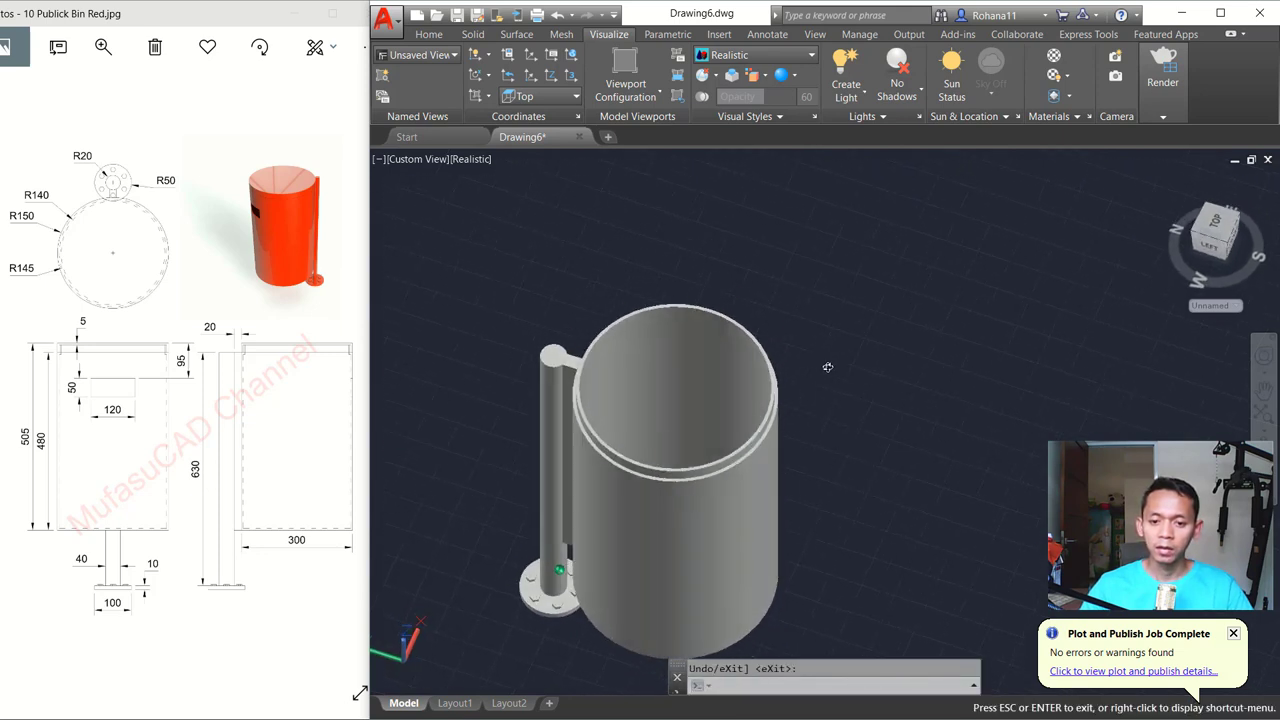
key("Escape")
mouse_move(706, 440)
middle_mouse_down("shift")
mouse_move(810, 420)
mouse_move(766, 371)
middle_mouse_up("shift")
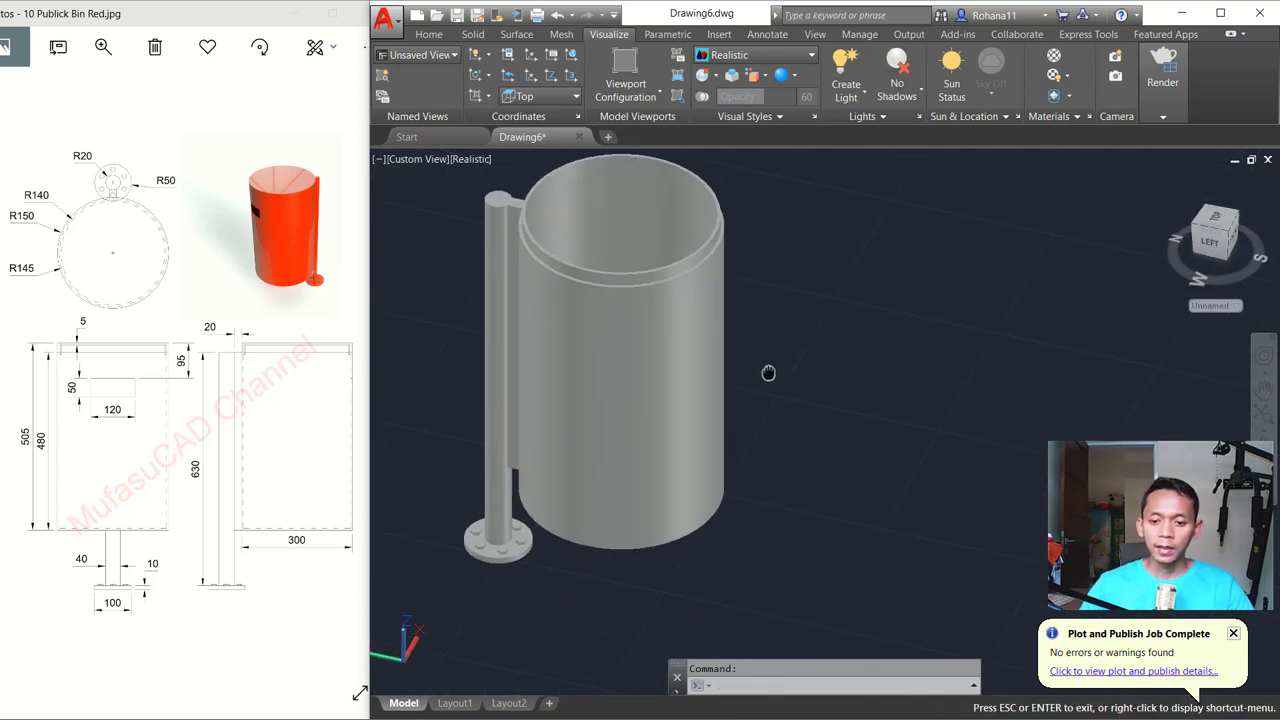
Draw a circle of radius 150 beside the bin
scroll(843, 400, "down", 2)
middle_click_drag(843, 400, 745, 405, "shift")
type("c")
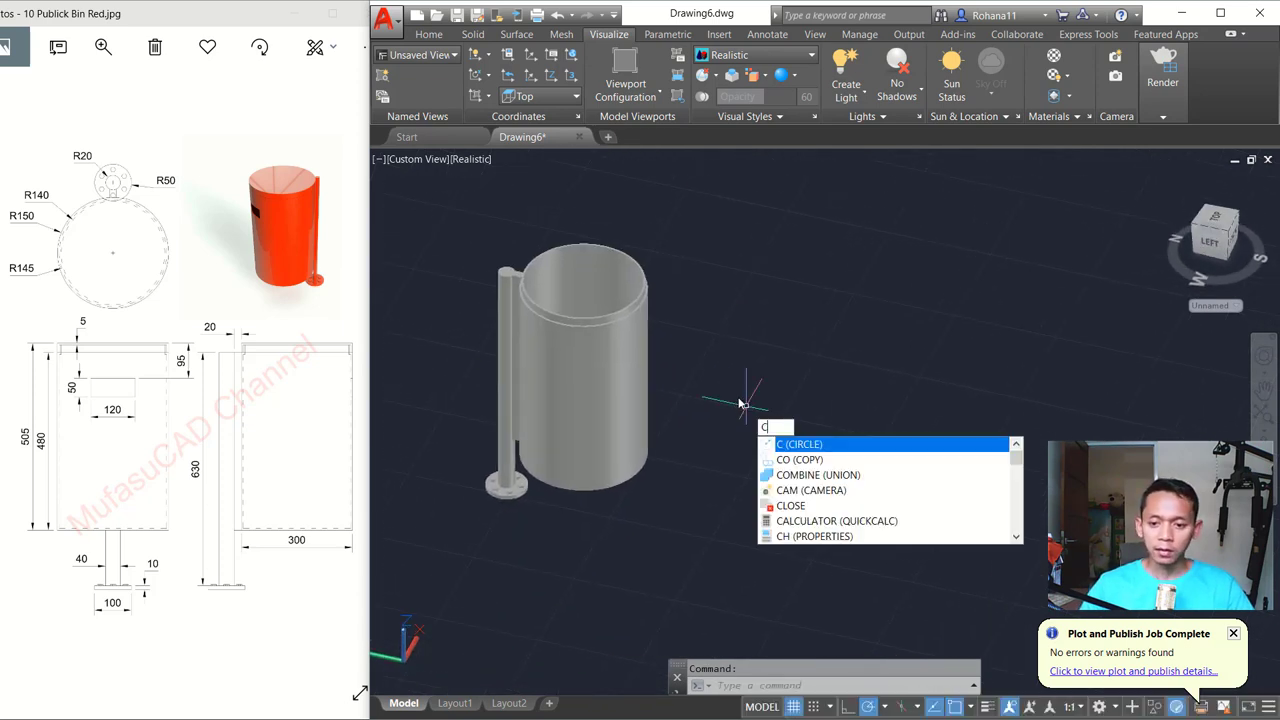
key("Return")
left_click(763, 493)
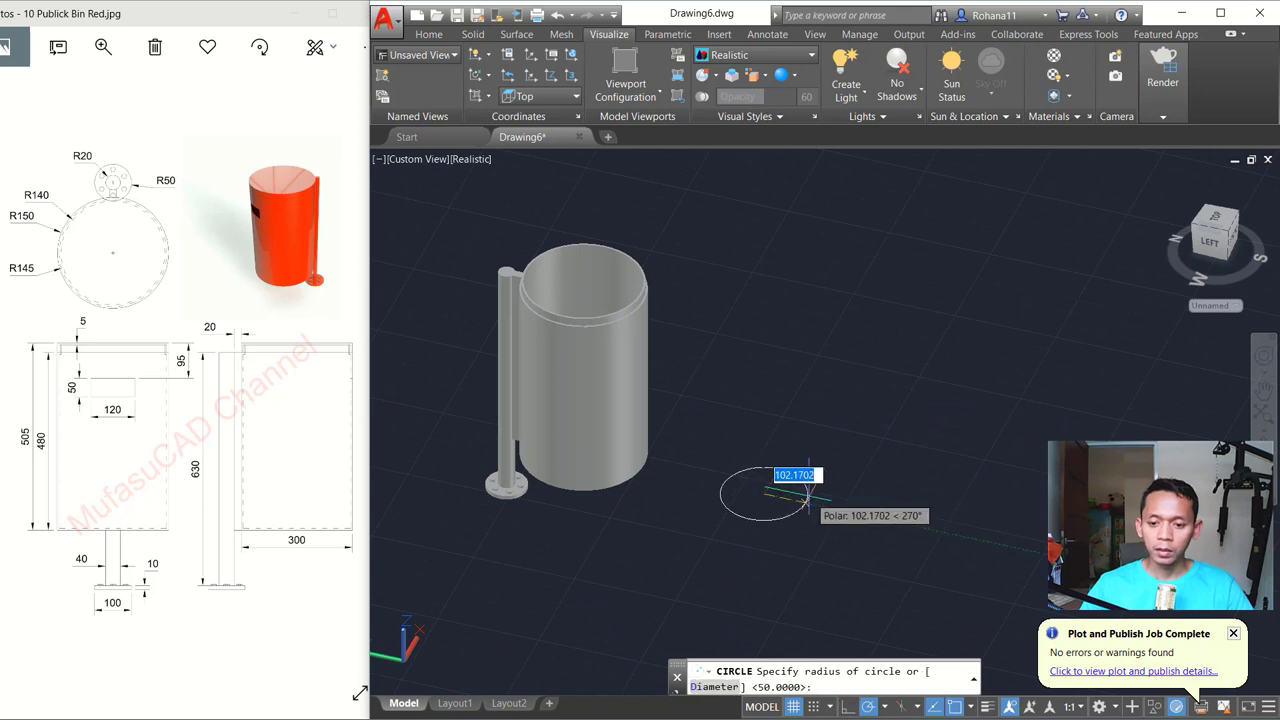
type("150")
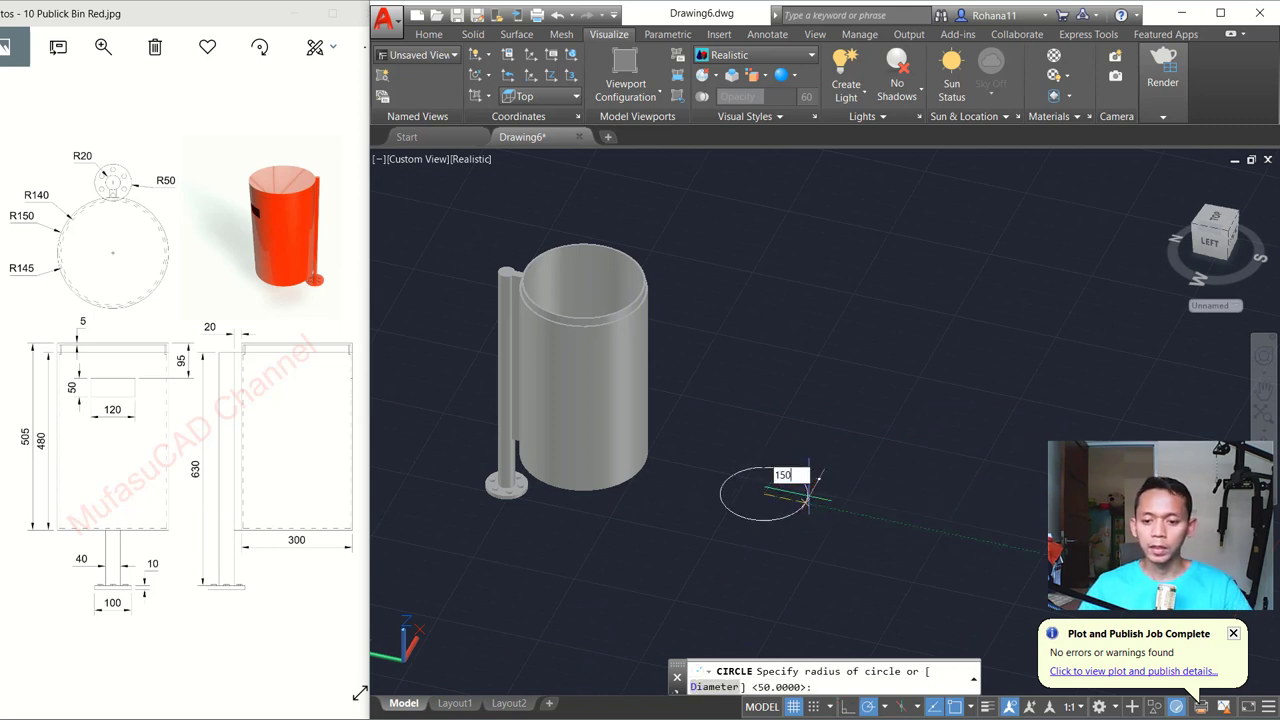
key("Return")
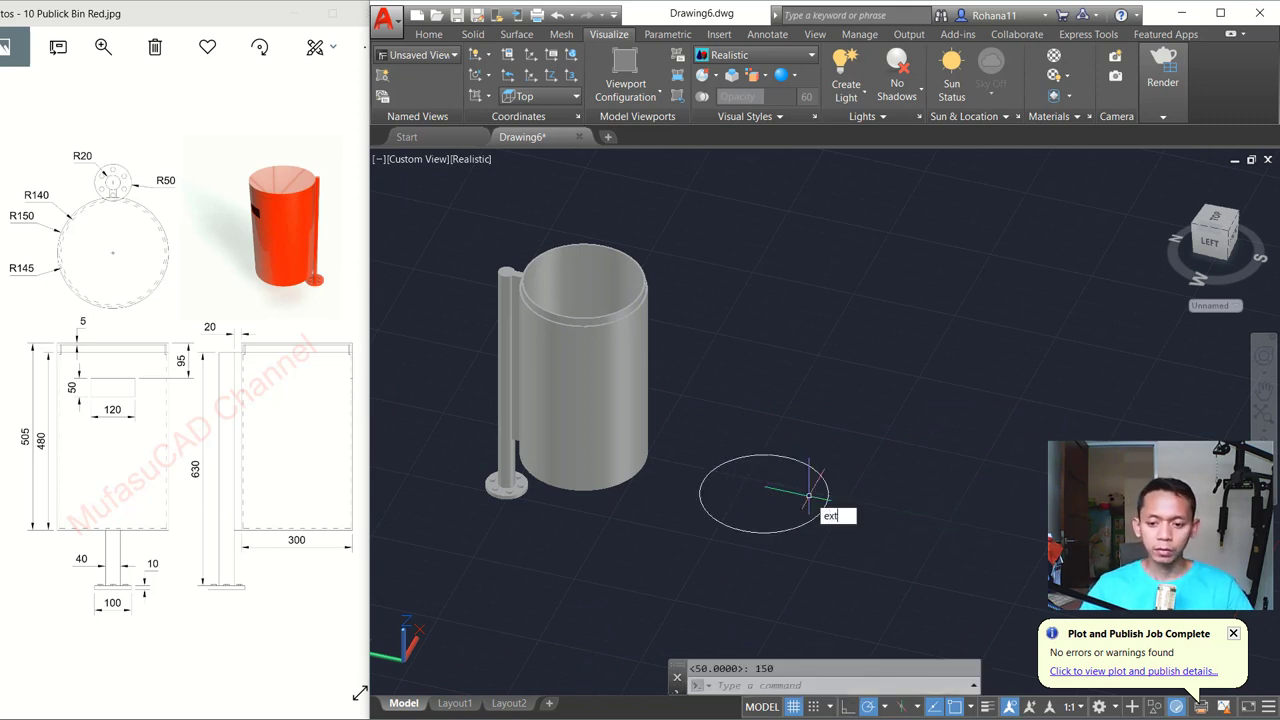
Extrude the new circle into a thin flat disc
key("Return")
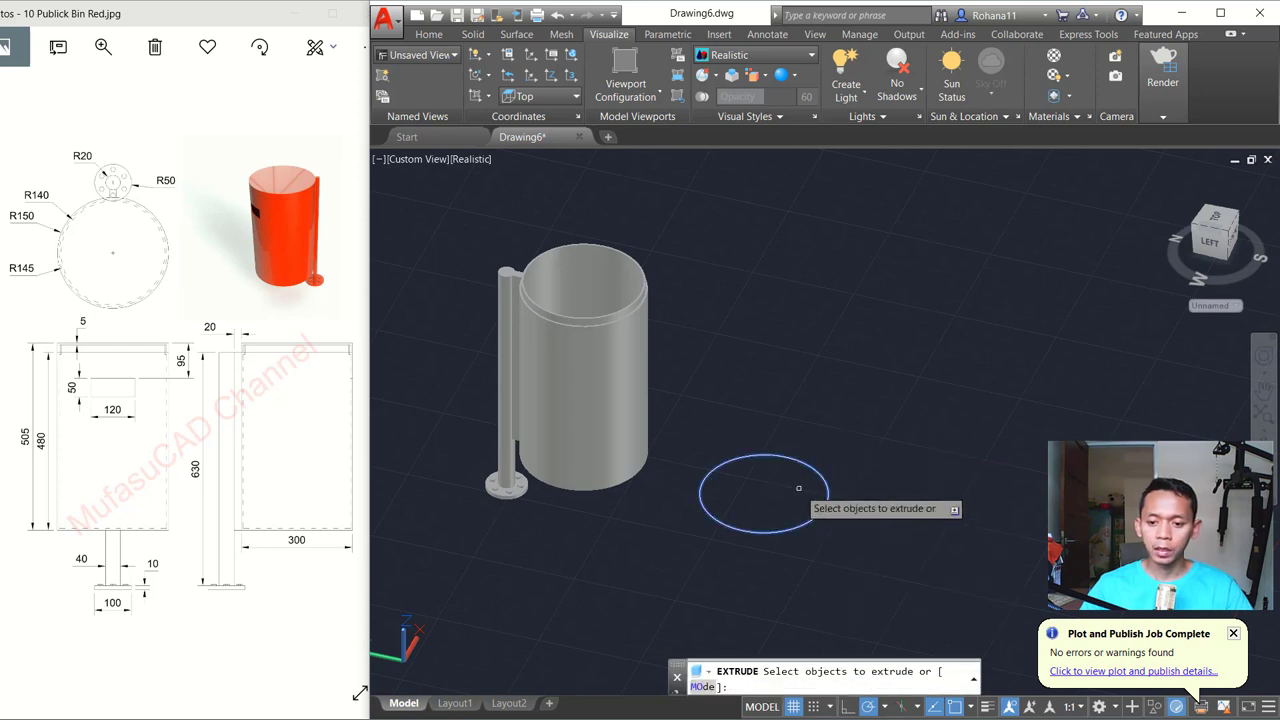
left_click(826, 477)
key("Return")
type("25")
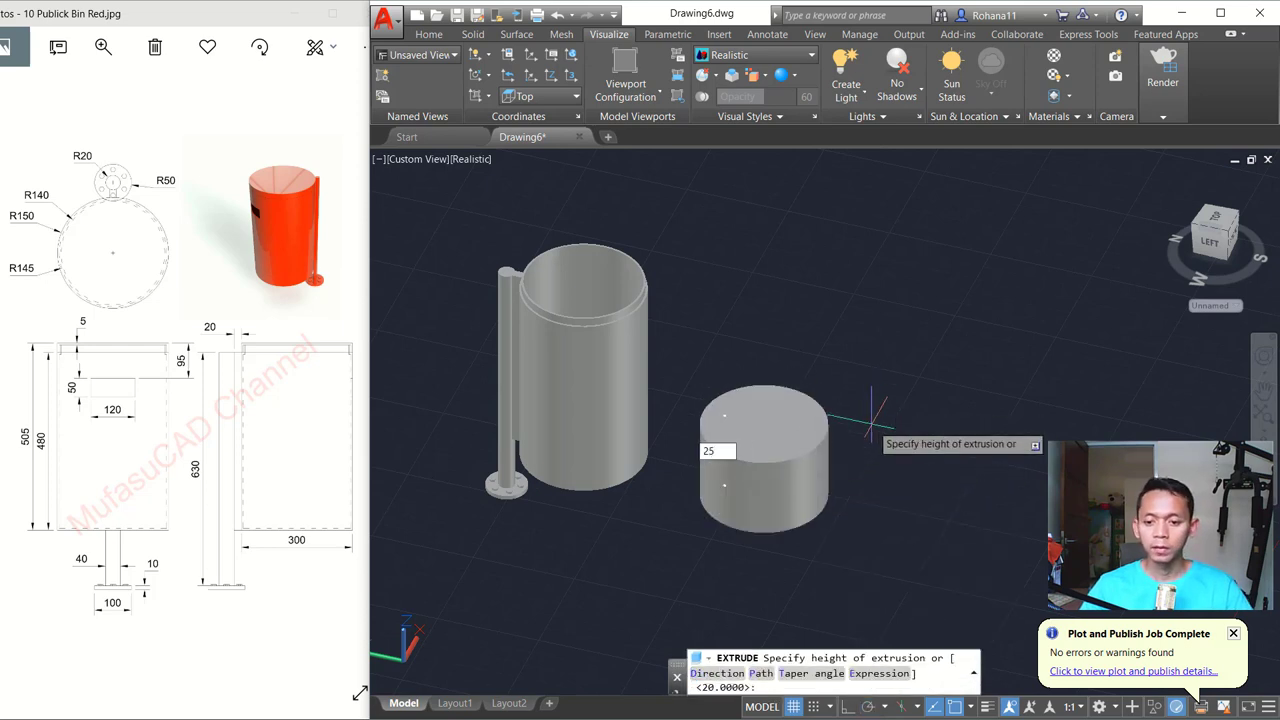
key("Return")
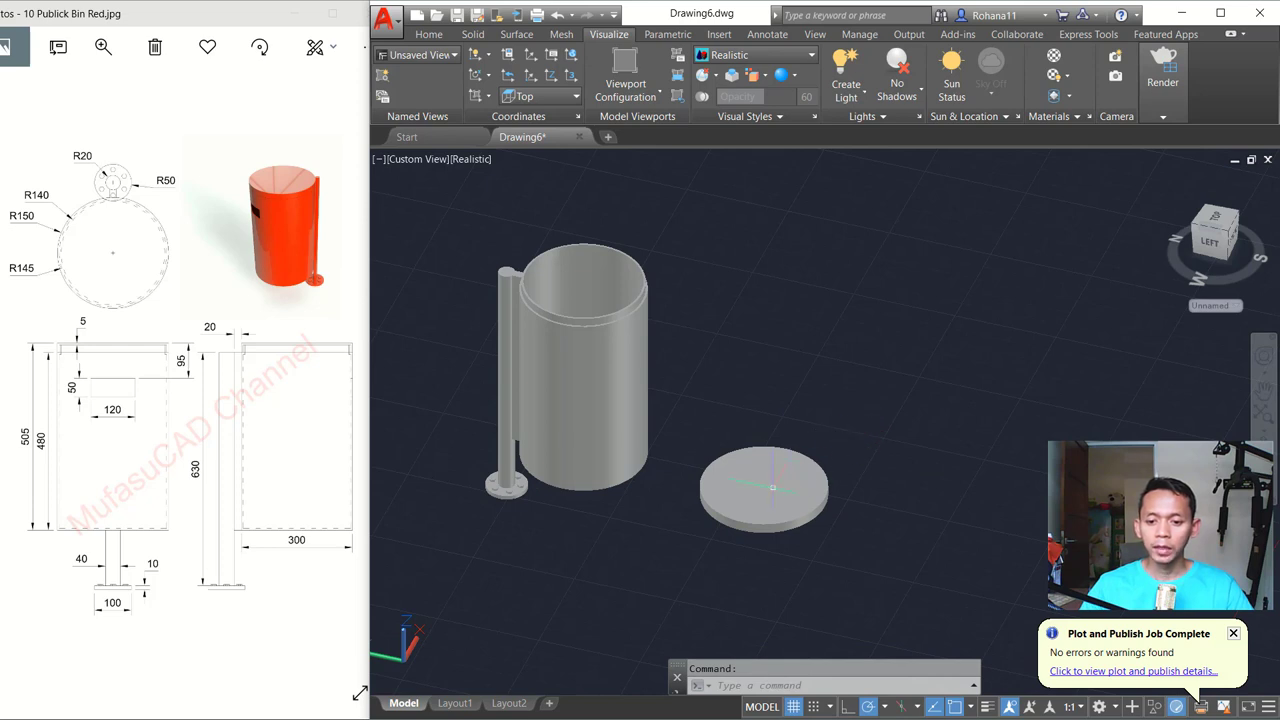
middle_click_drag(772, 487, 748, 346, "shift")
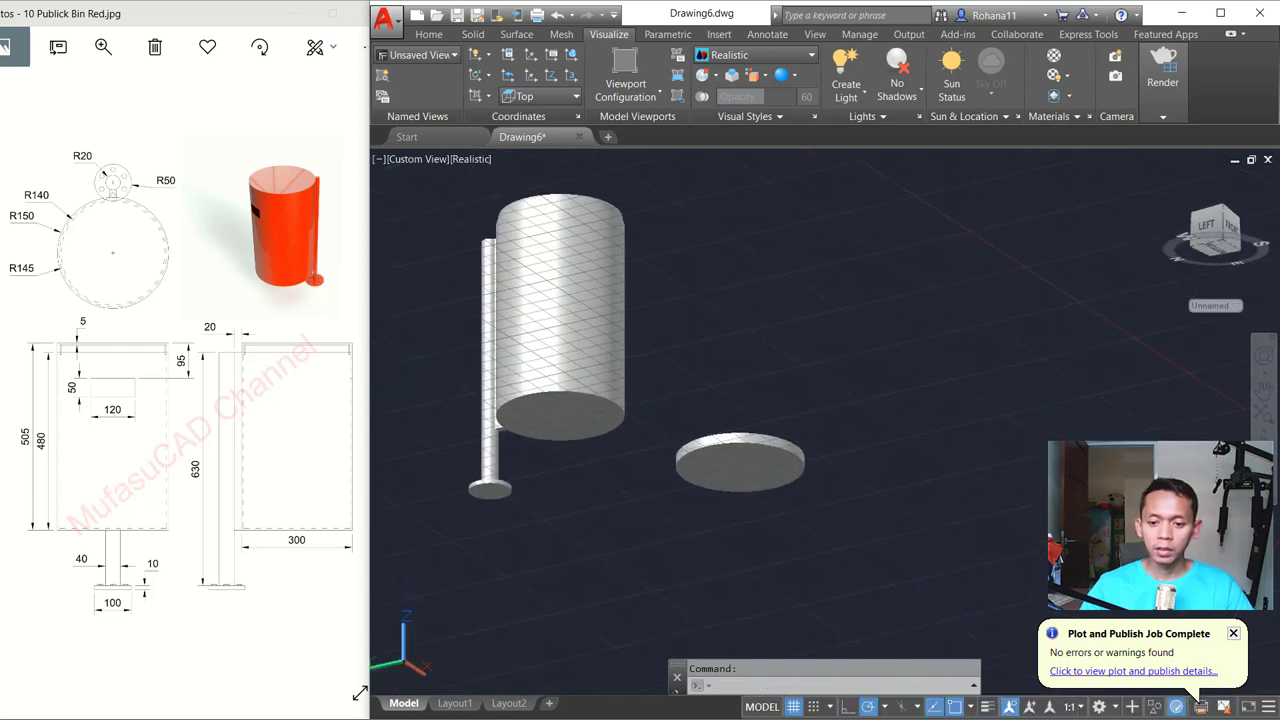
scroll(760, 476, "up", 3)
Shell the disc into a shallow tray with 5-unit walls, removing its top face
type("So")
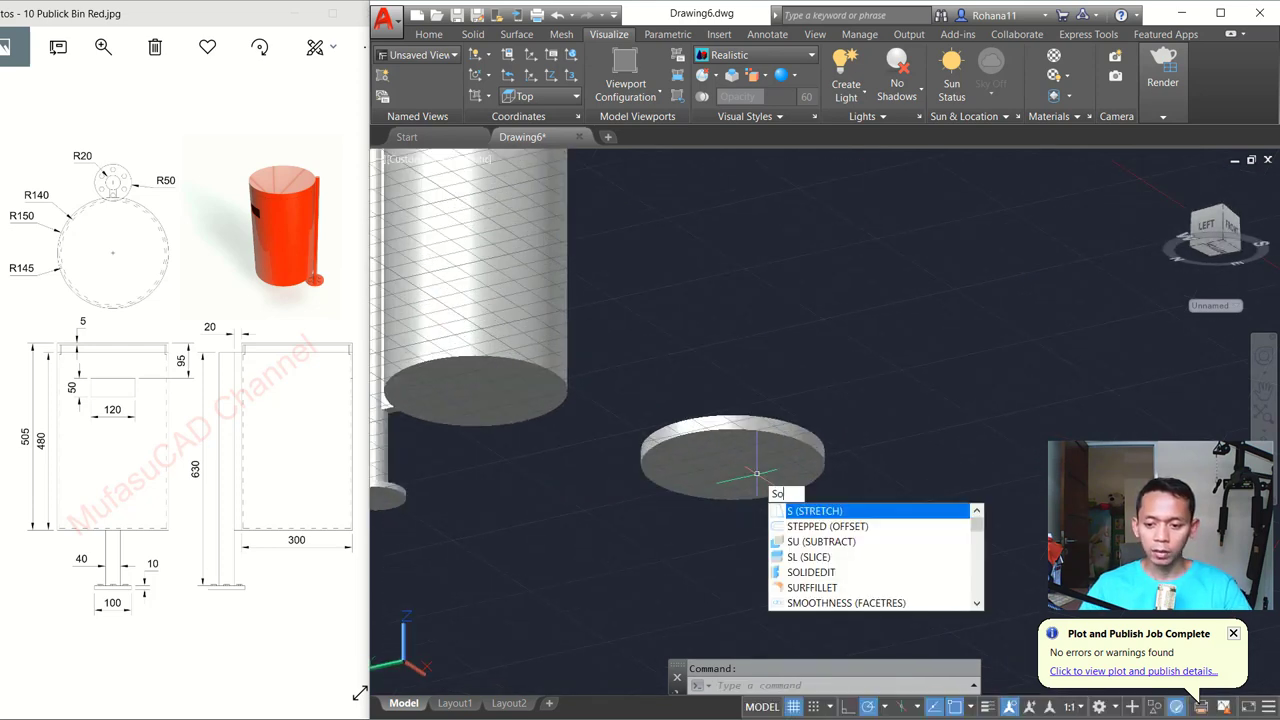
left_click(806, 526)
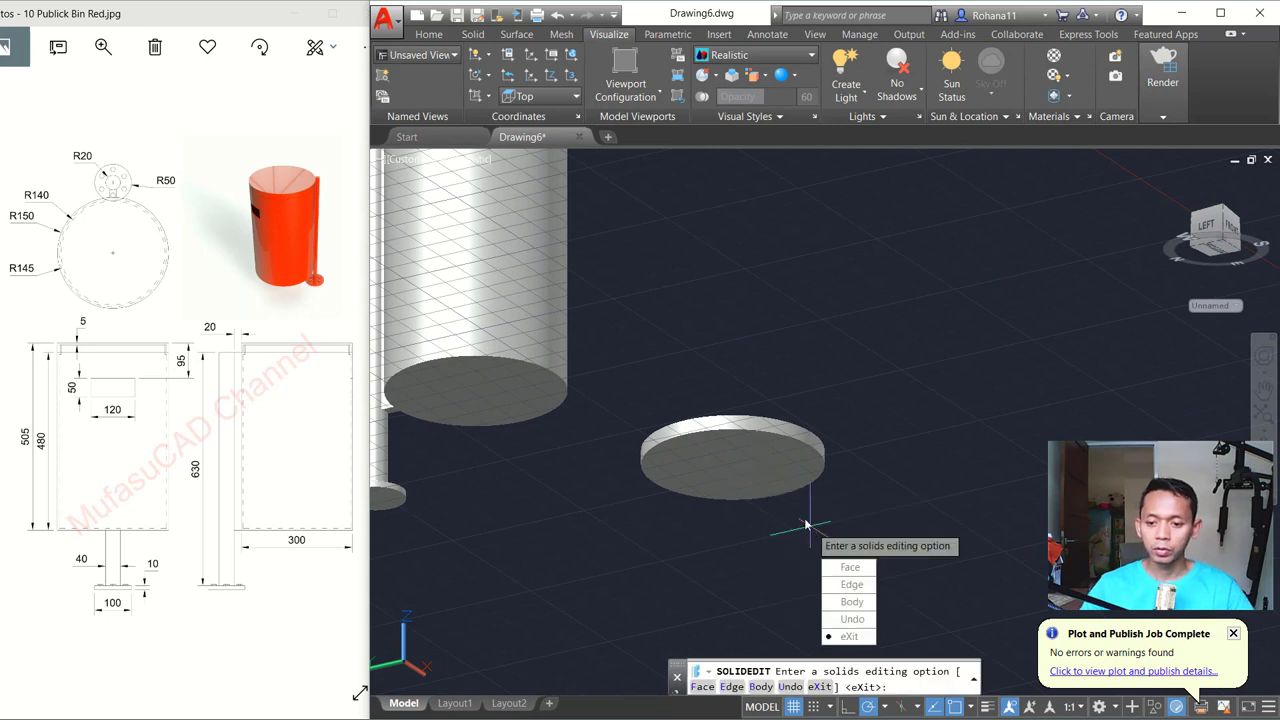
left_click(850, 600)
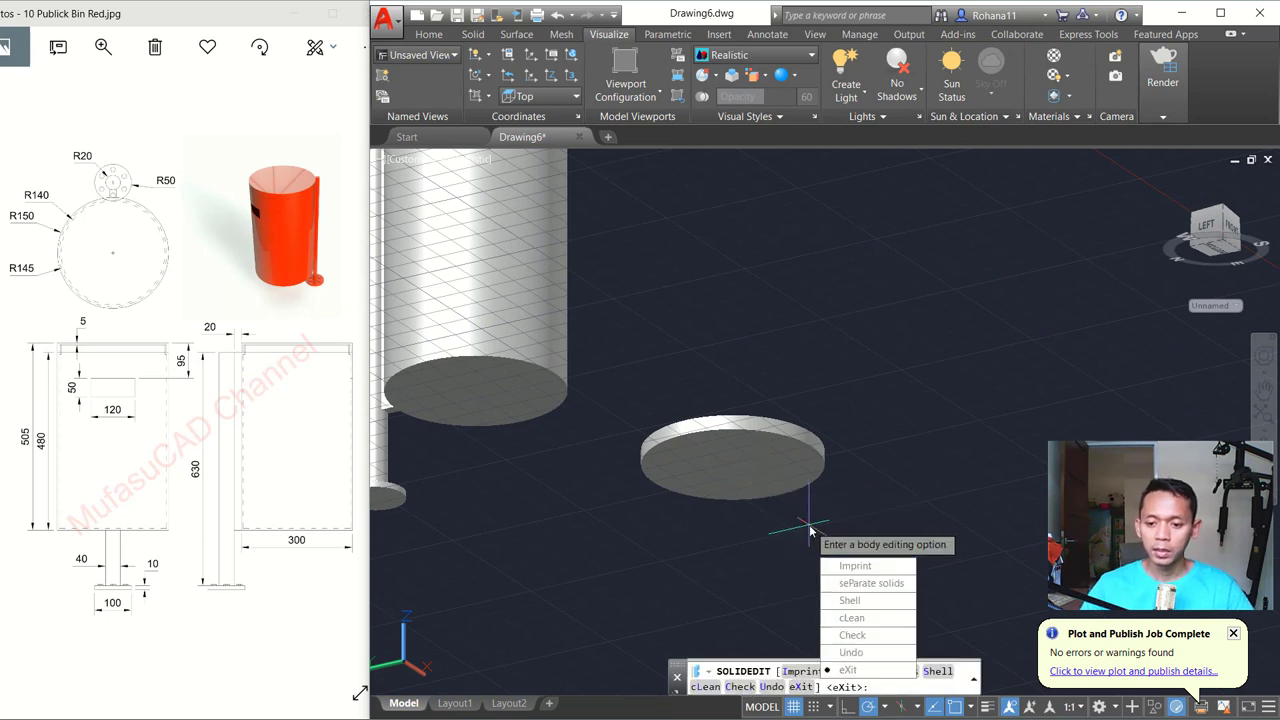
left_click(849, 600)
left_click(767, 453)
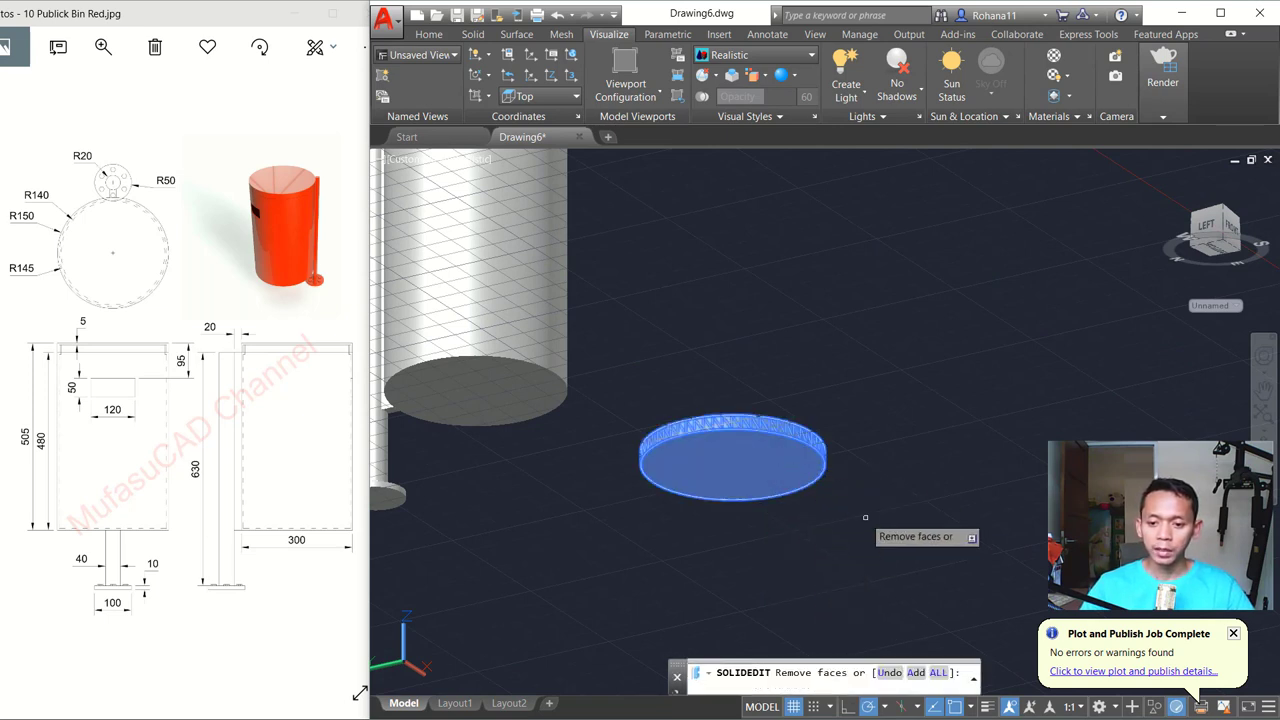
left_click(696, 490)
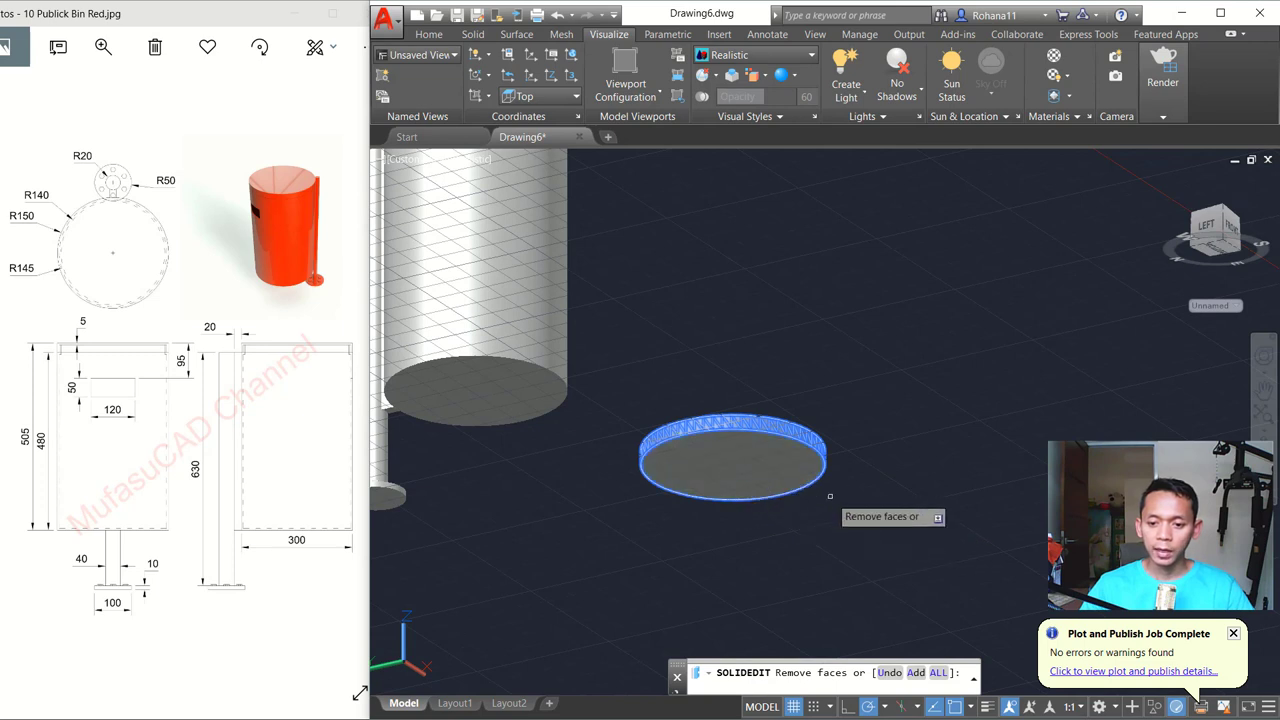
key("Return")
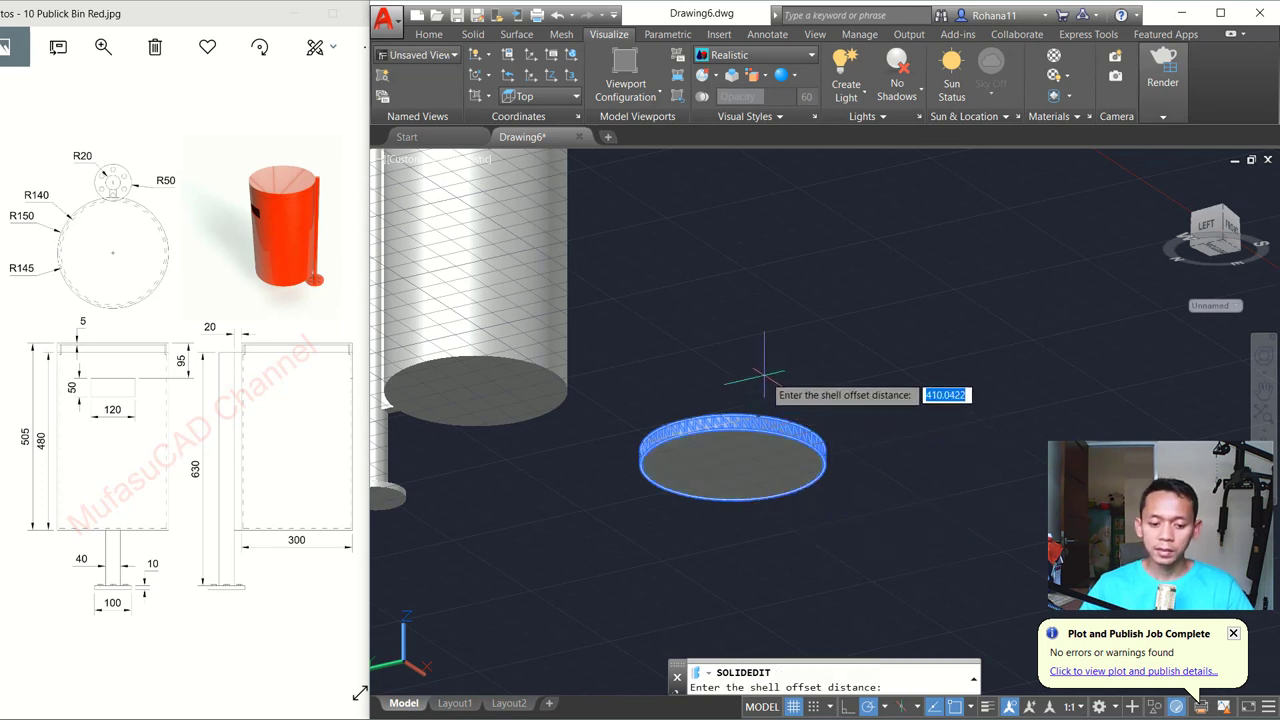
key("Return")
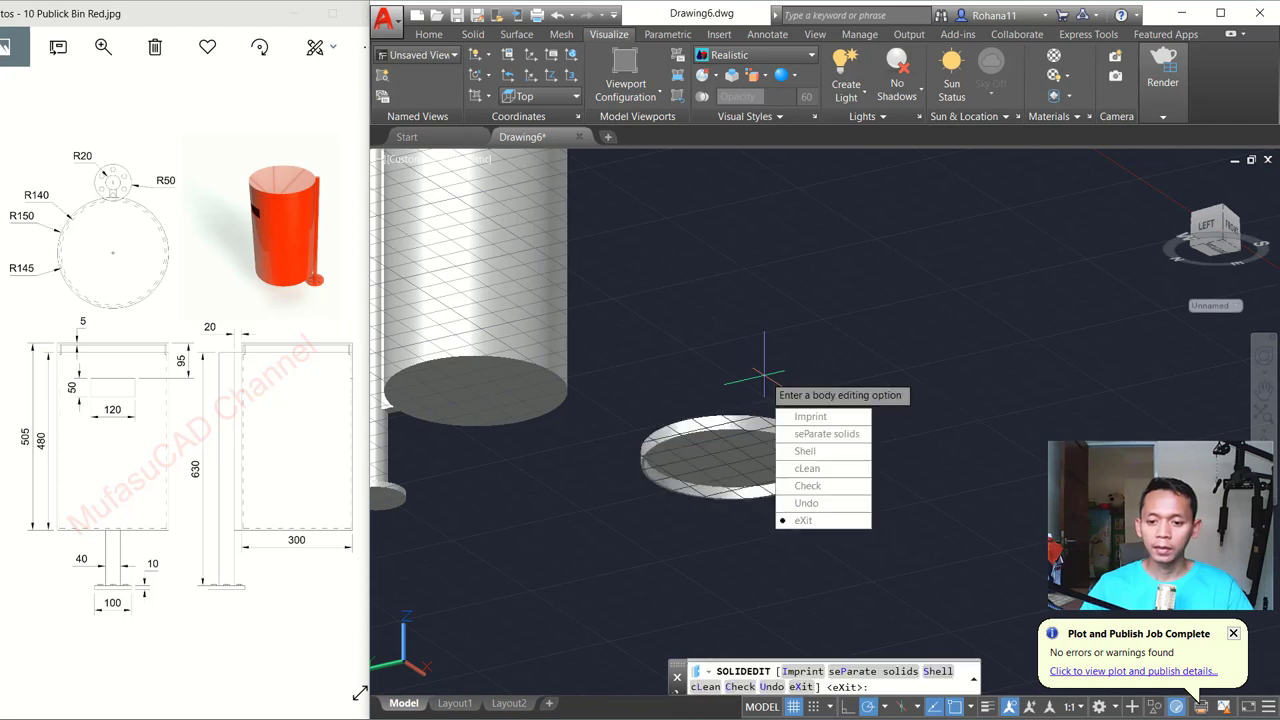
key("Return")
key("Return")
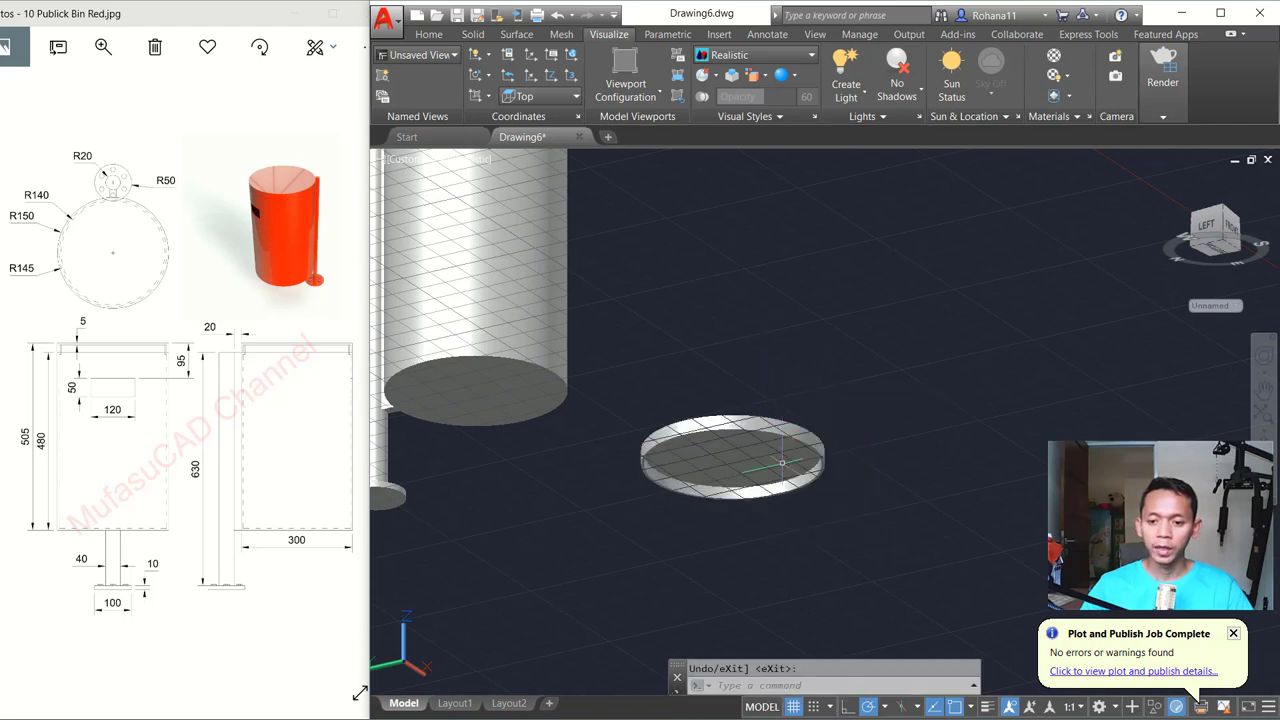
middle_click_drag(762, 400, 510, 167, "shift")
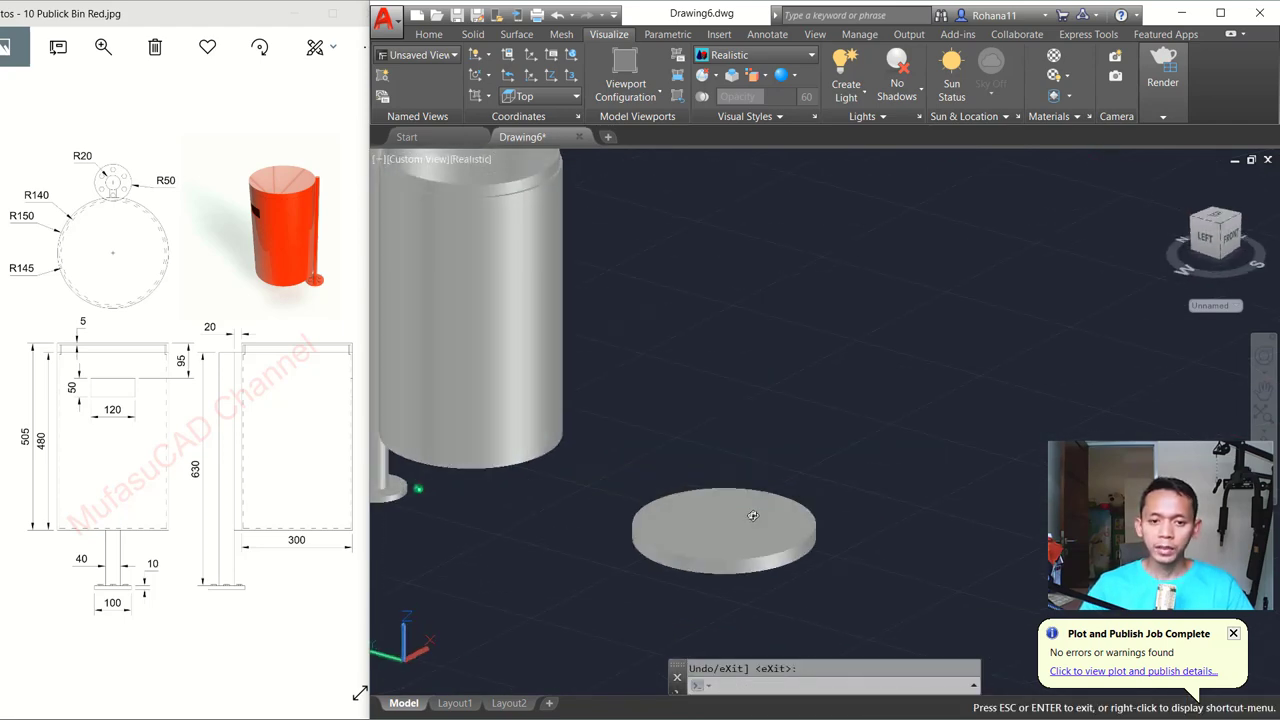
Switch to 2D Wireframe and move the tray from its centre onto the bin's top rim
left_click(476, 159)
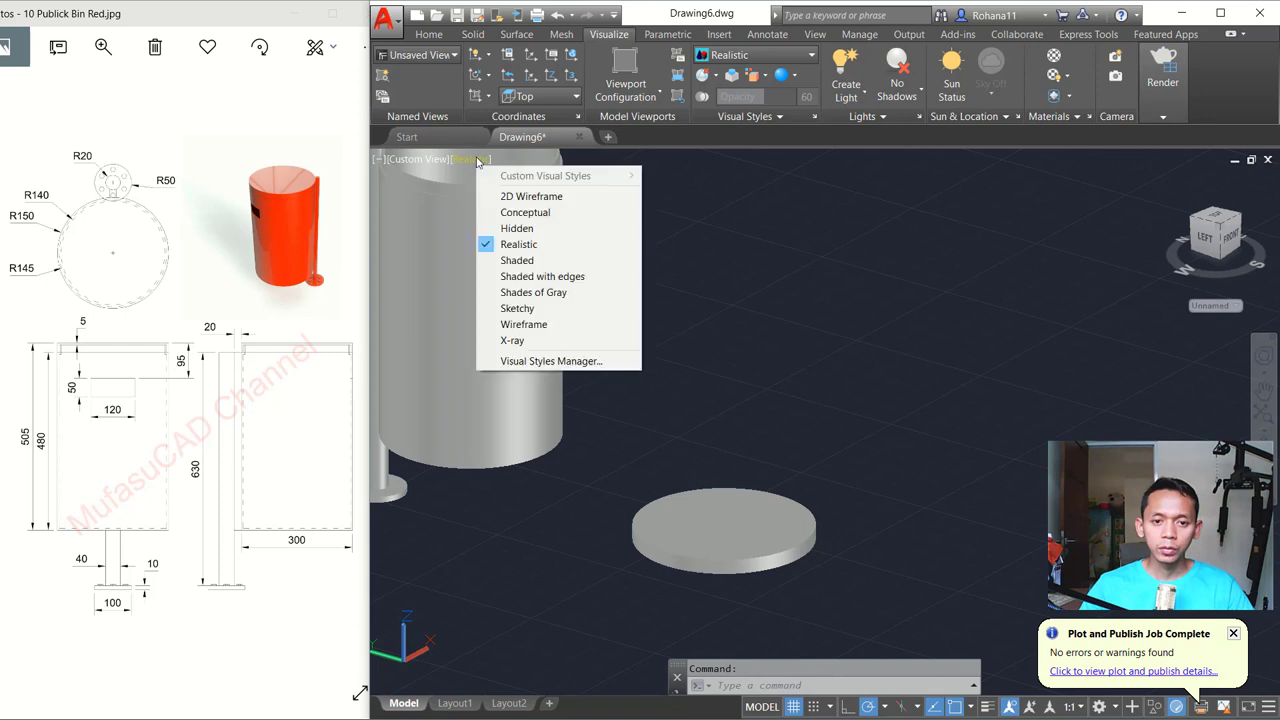
left_click(516, 198)
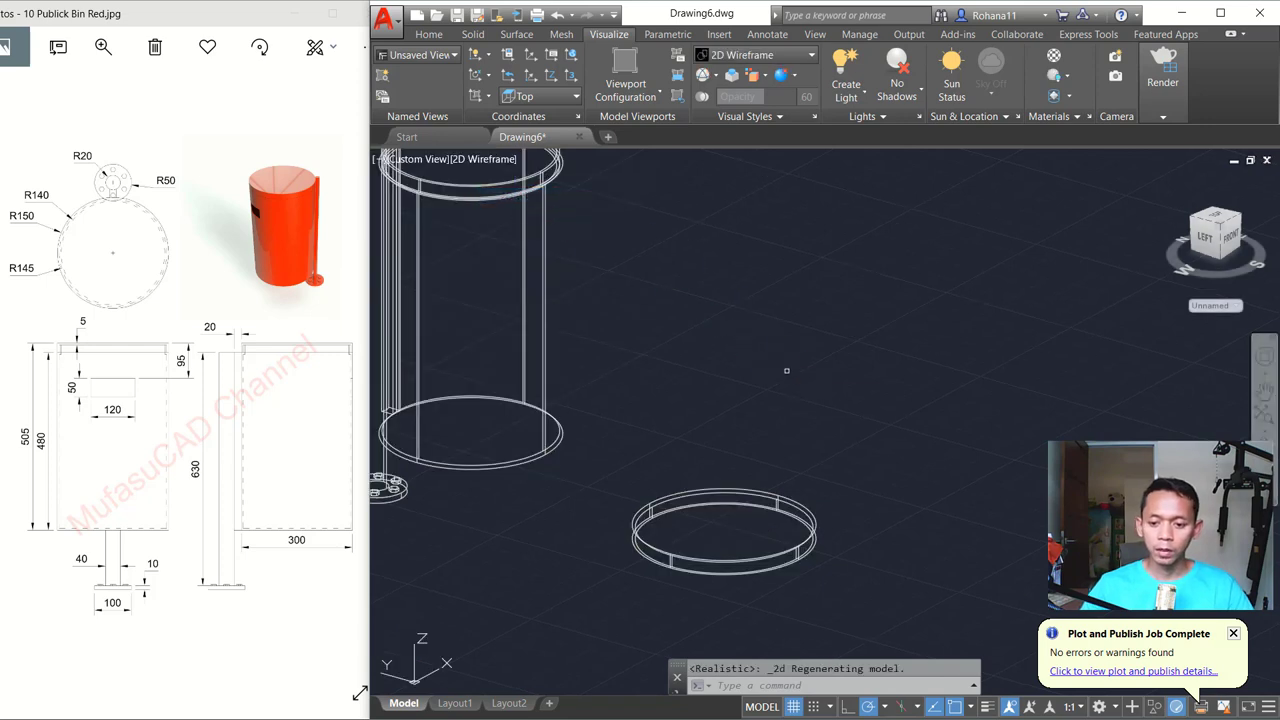
left_click(845, 405)
left_click(750, 580)
type("m")
key("Return")
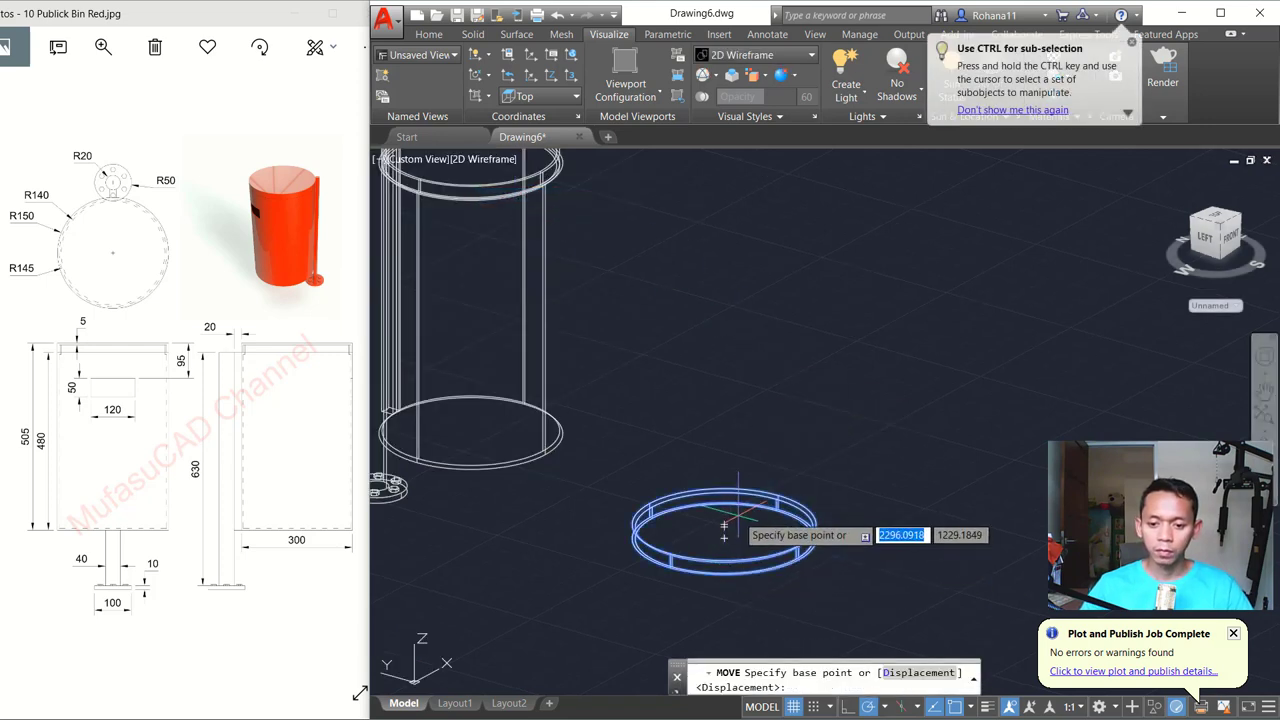
left_click(724, 538)
scroll(748, 400, "down", 3)
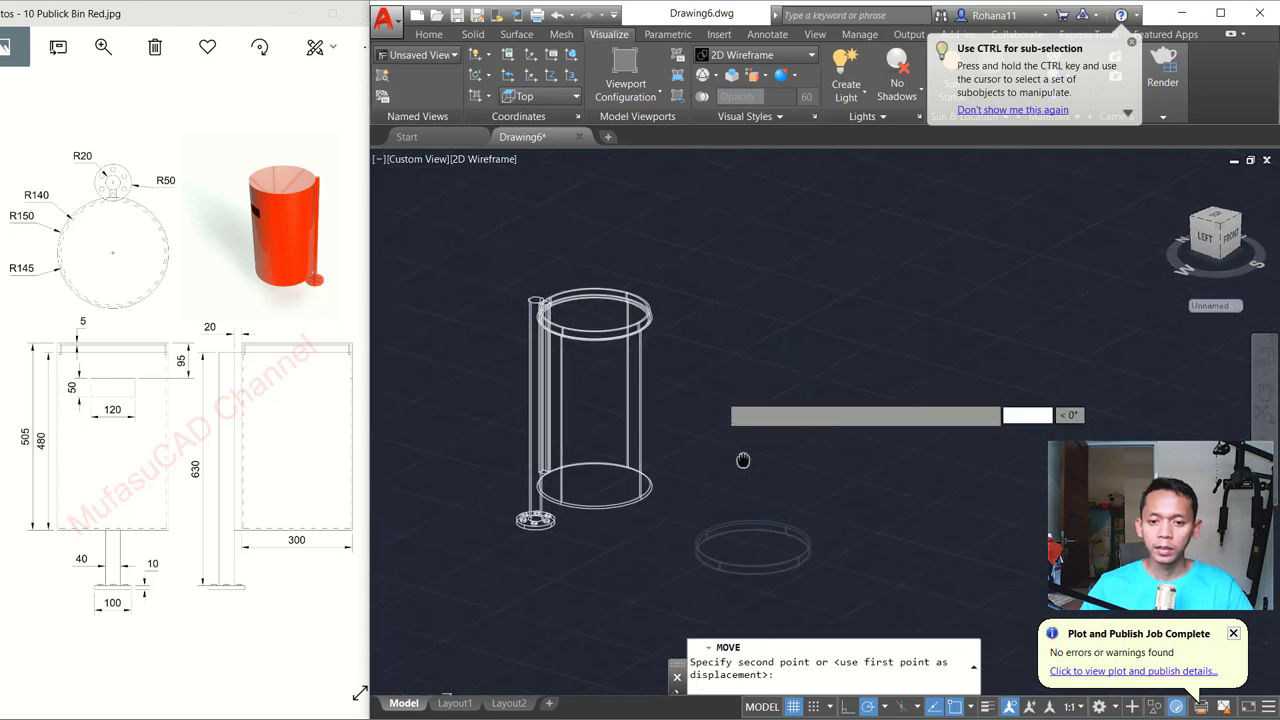
scroll(743, 440, "up", 2)
scroll(651, 410, "up", 2)
scroll(690, 385, "up", 2)
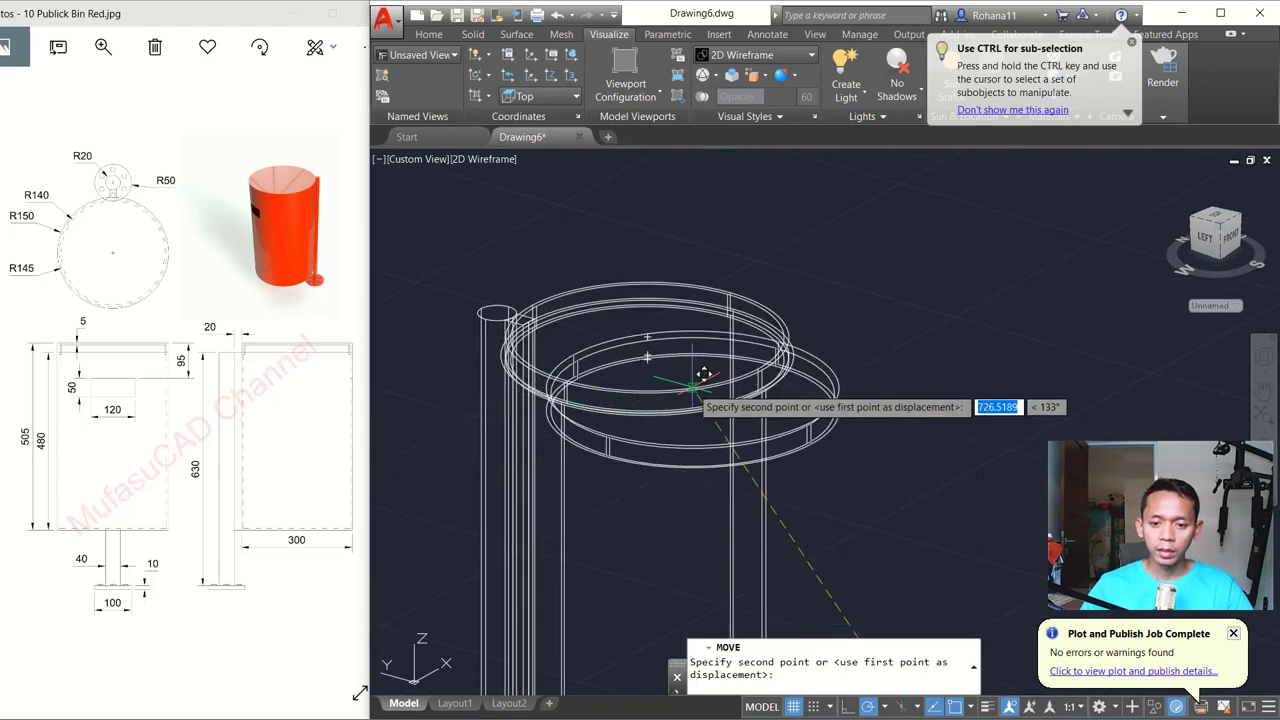
left_click(648, 336)
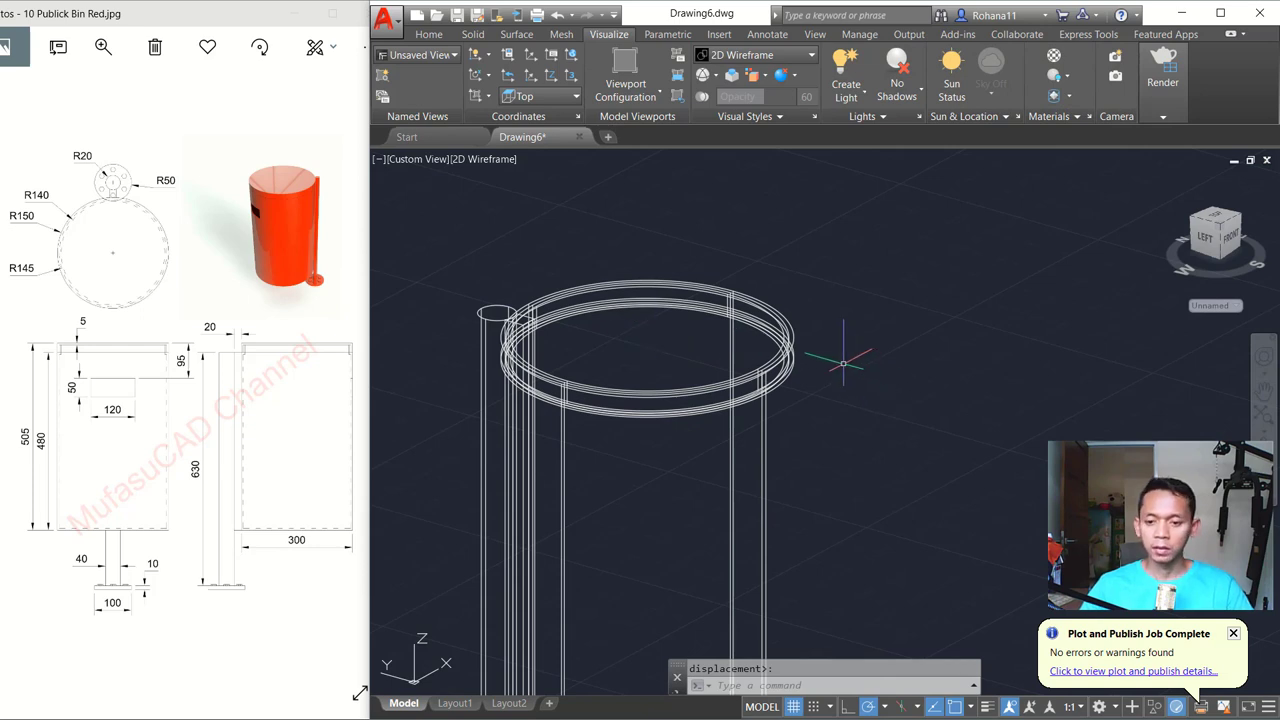
Lift the tray a further 7 units upward so it caps the bin
key("space")
left_click(792, 327)
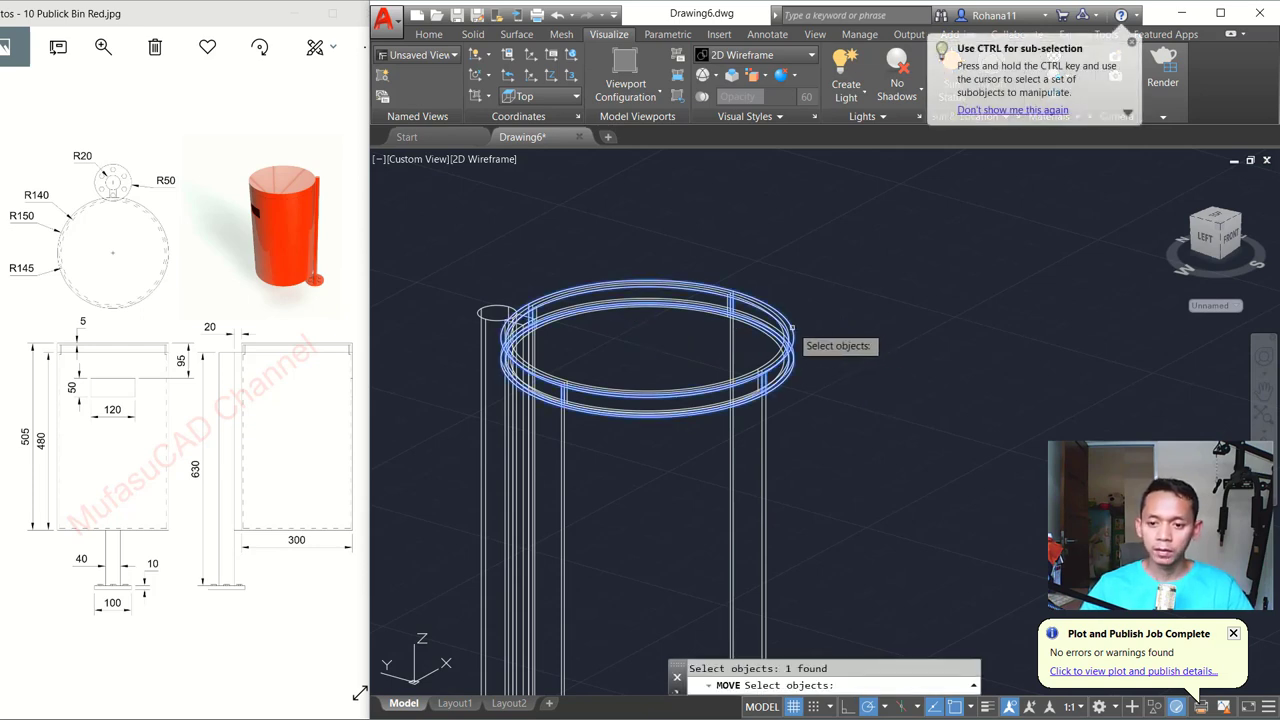
key("Return")
left_click(848, 388)
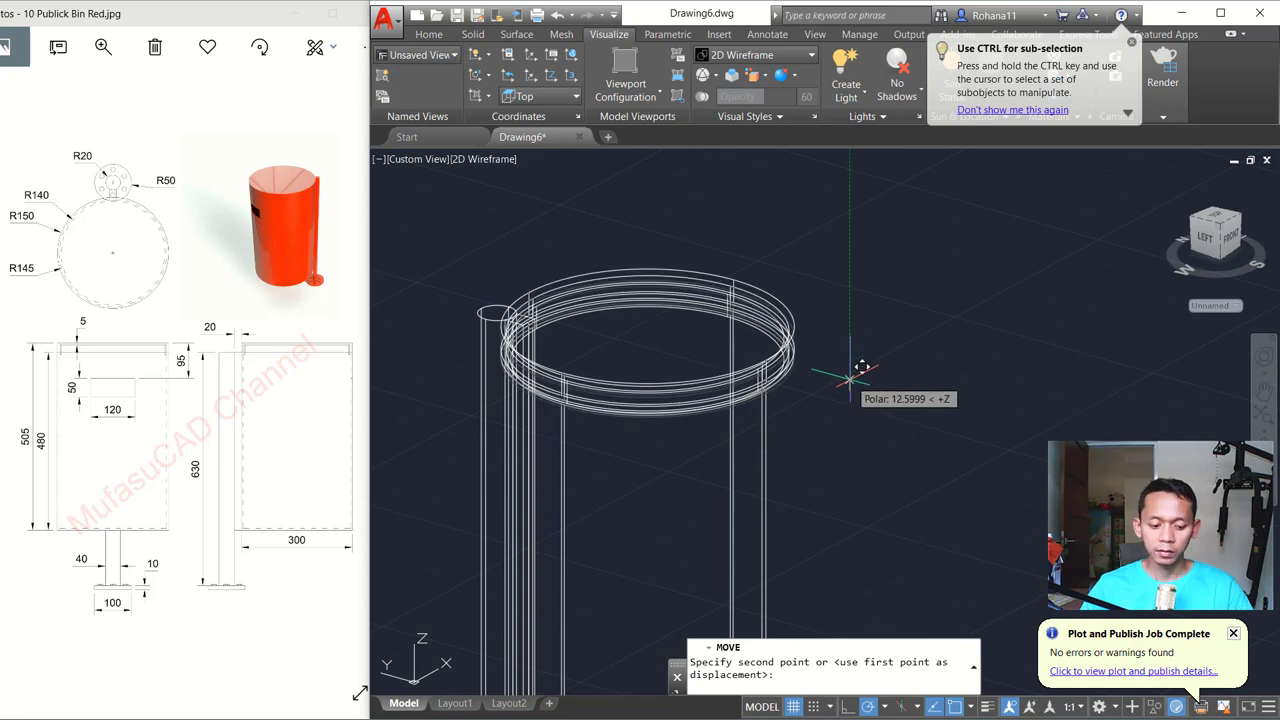
type("7")
key("Return")
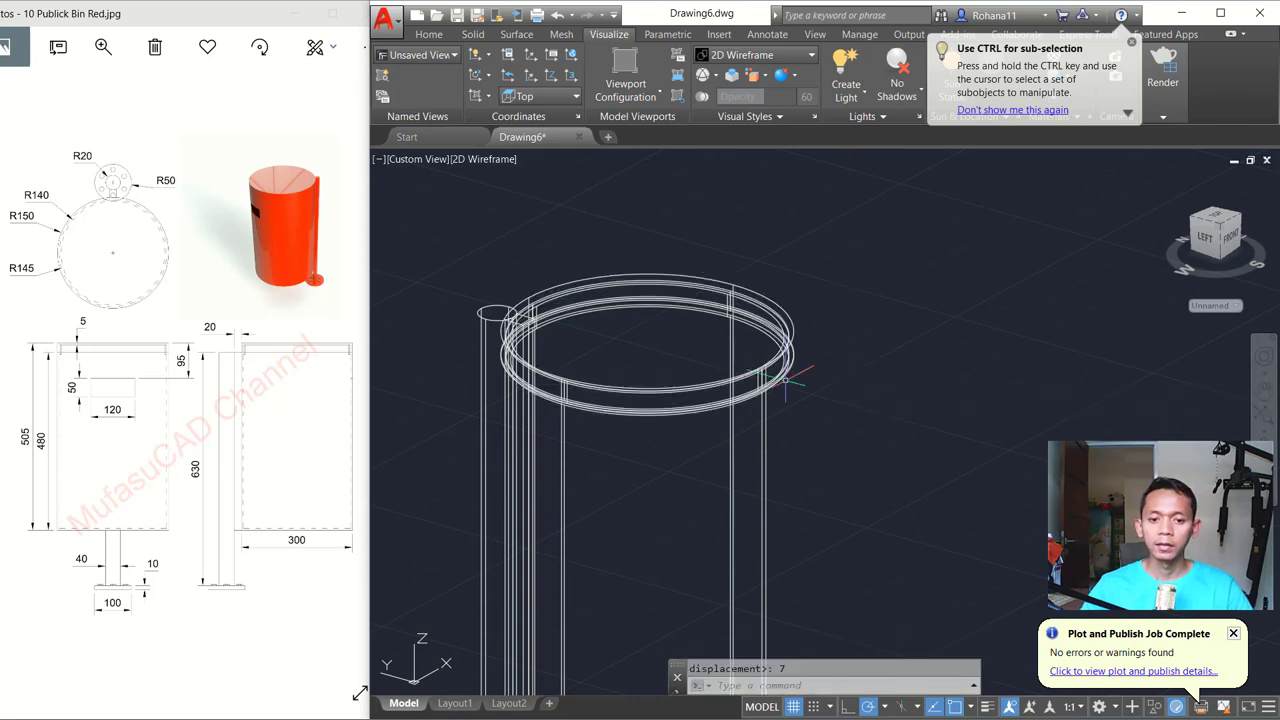
scroll(848, 372, "down", 2)
mouse_move(789, 400)
middle_mouse_down()
mouse_move(789, 311)
mouse_move(765, 292)
middle_mouse_up()
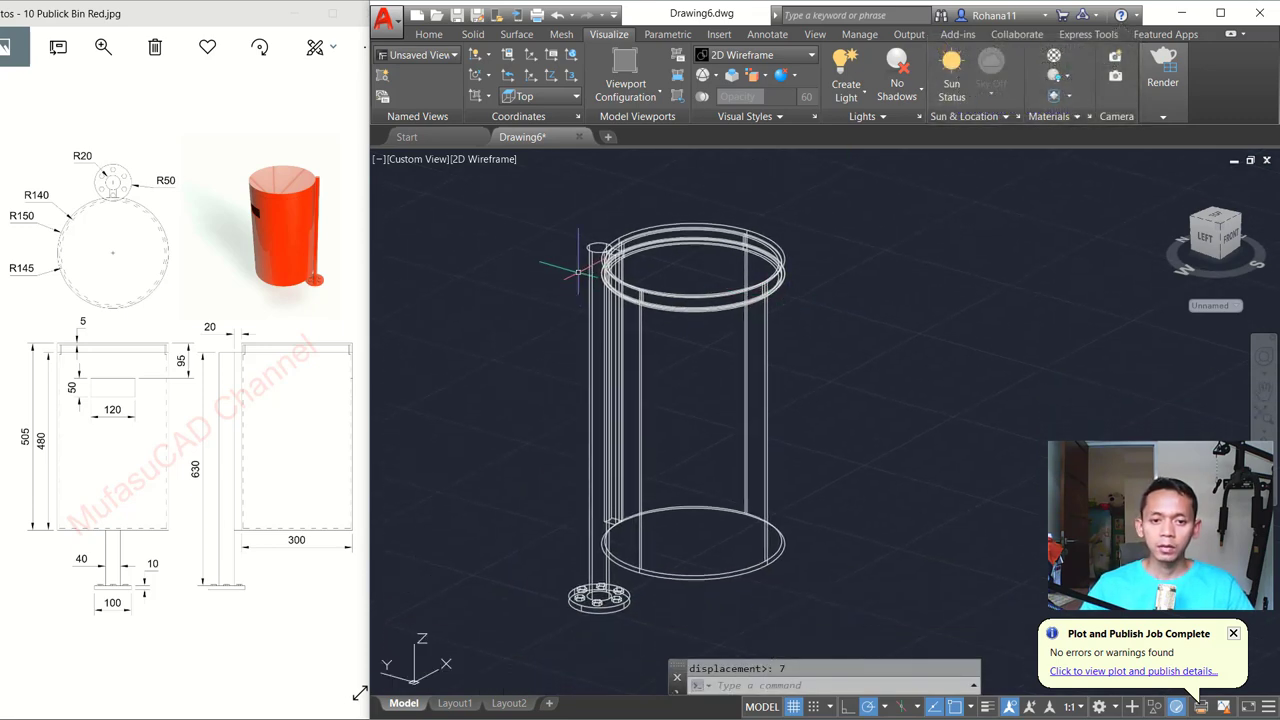
left_click(415, 162)
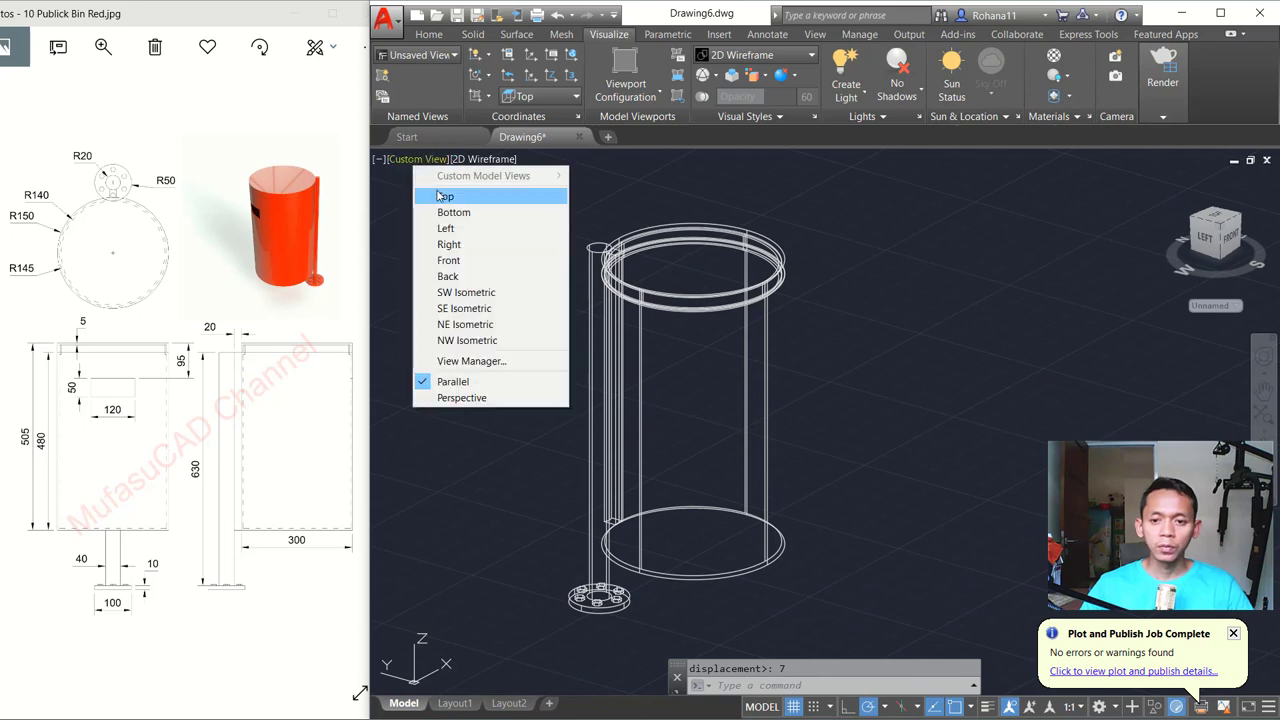
In Top view, draw a PLANESURF floor spanning two corners around the bin
left_click(427, 194)
scroll(779, 367, "down", 2)
middle_click_drag(779, 367, 776, 402)
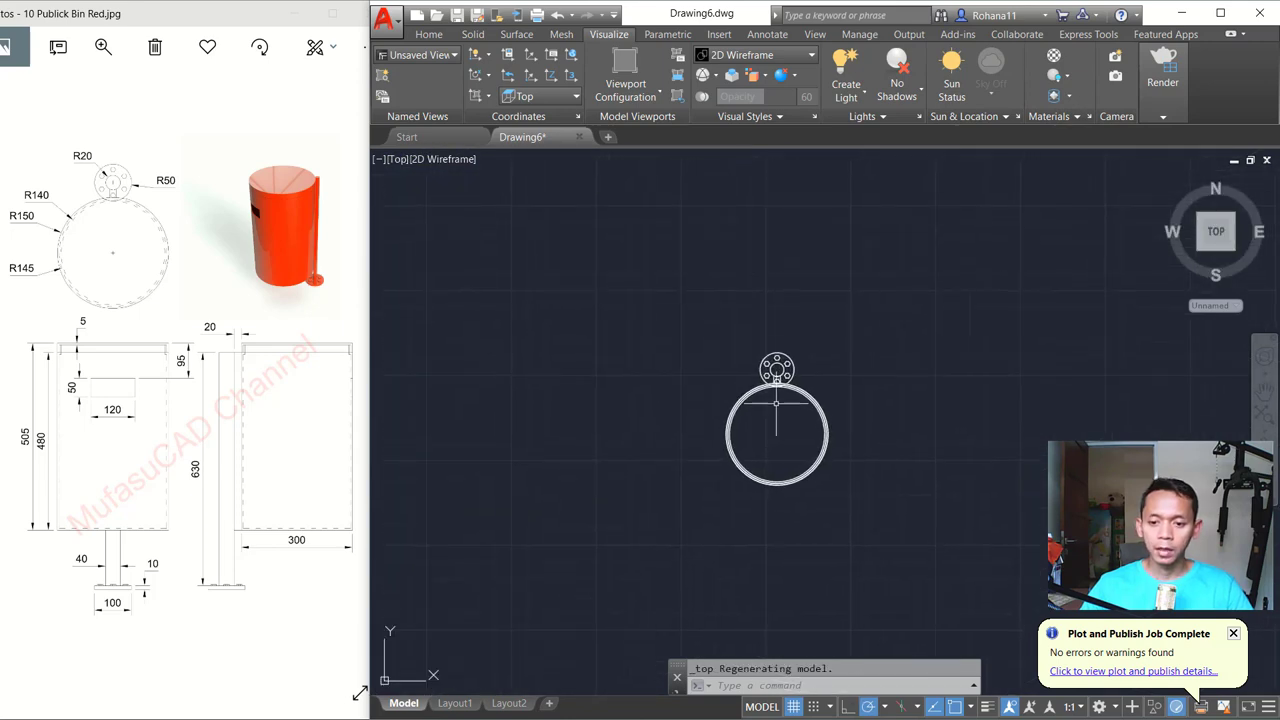
type("pla")
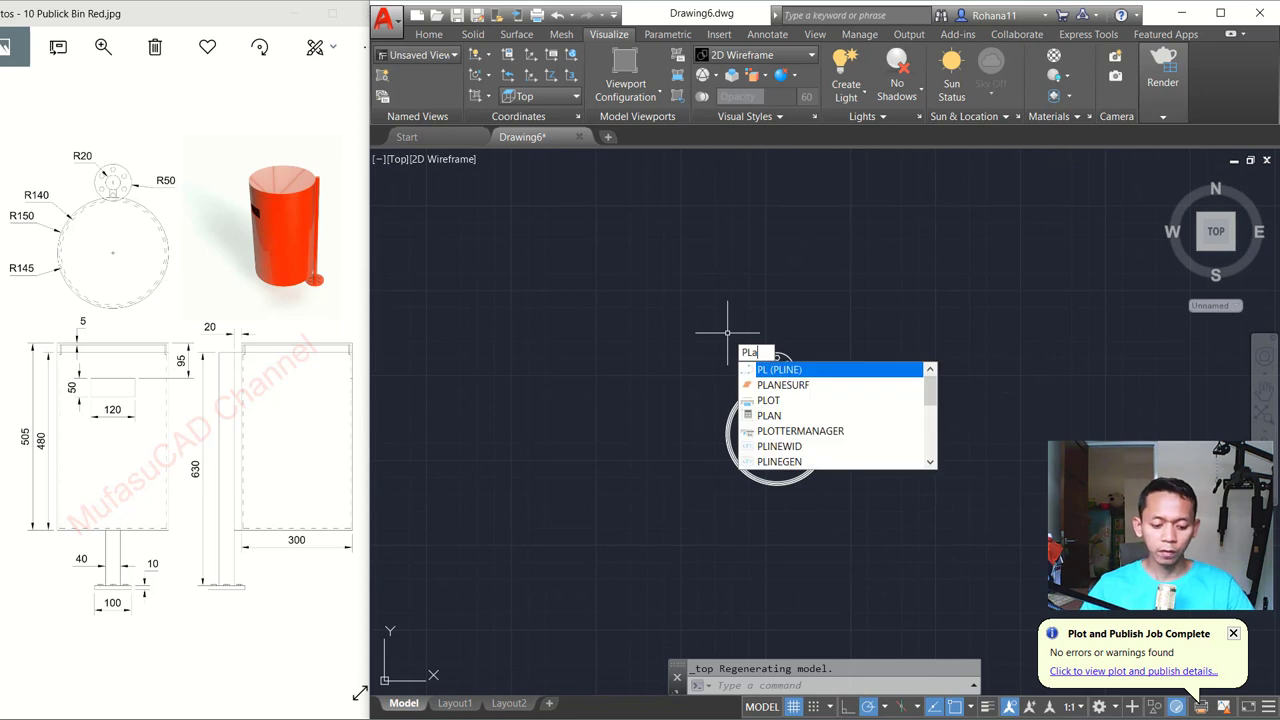
type("n")
key("Down")
key("Return")
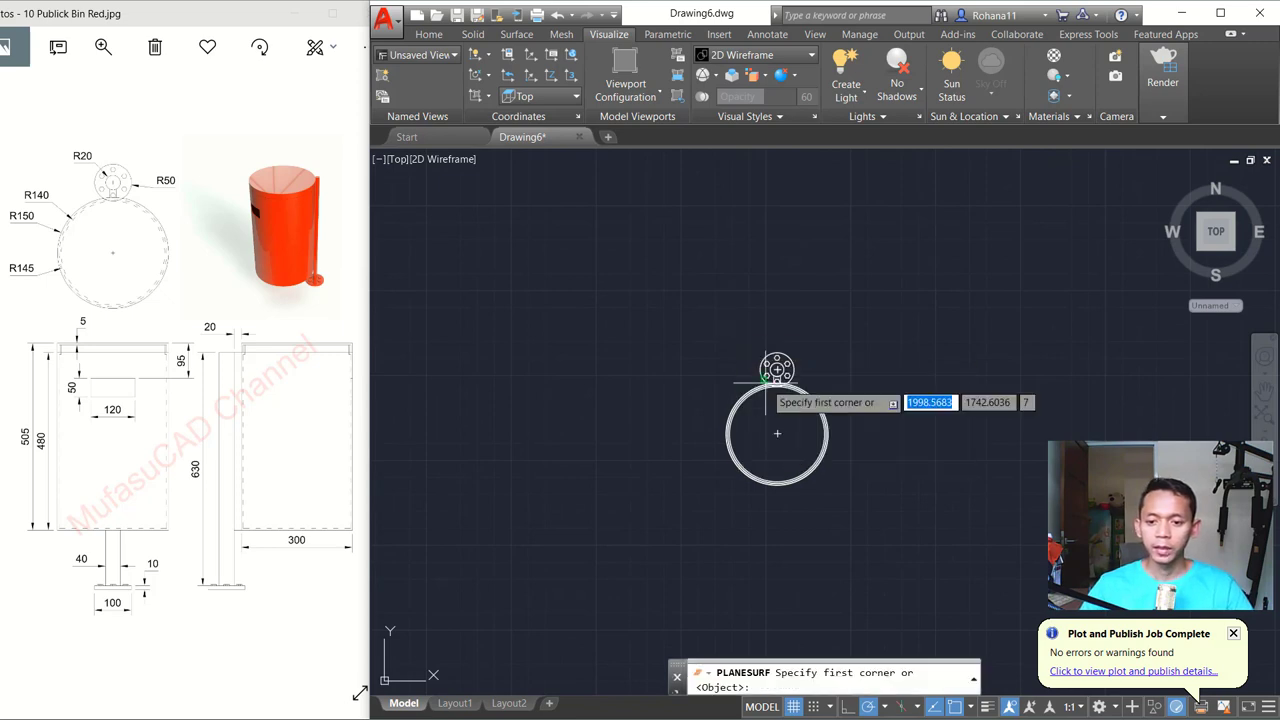
left_click(510, 242)
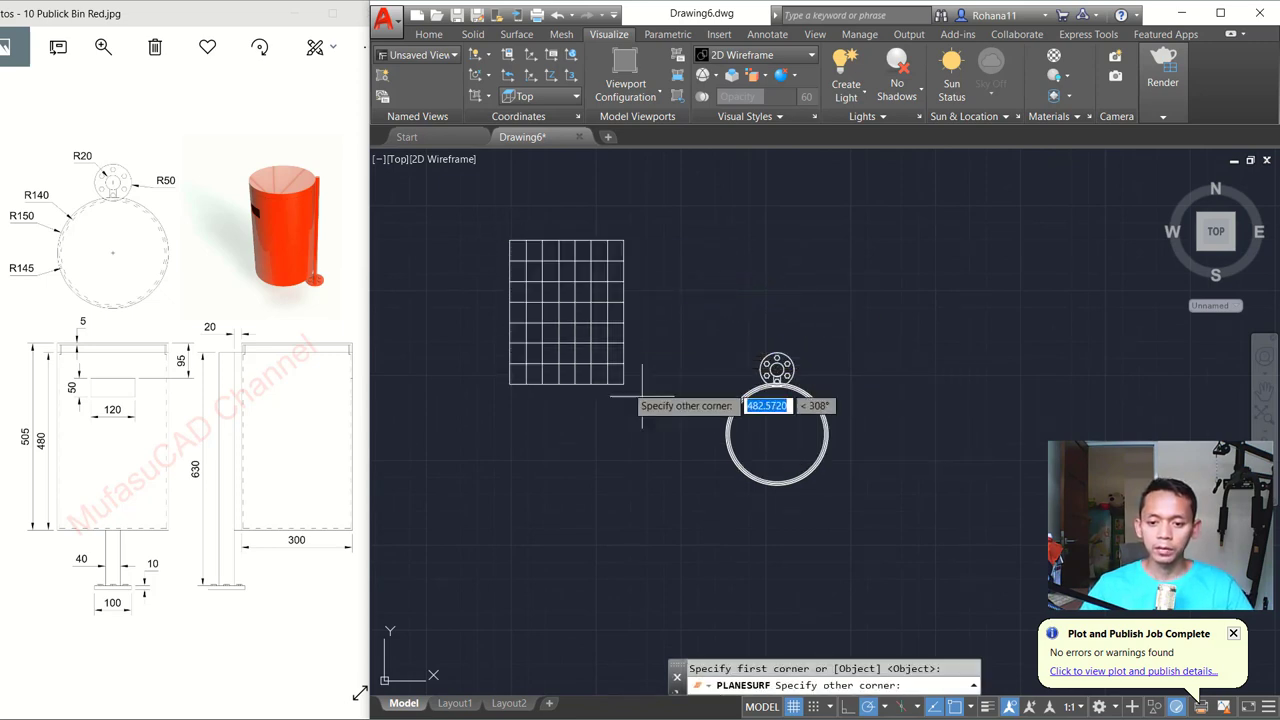
scroll(668, 455, "down", 2)
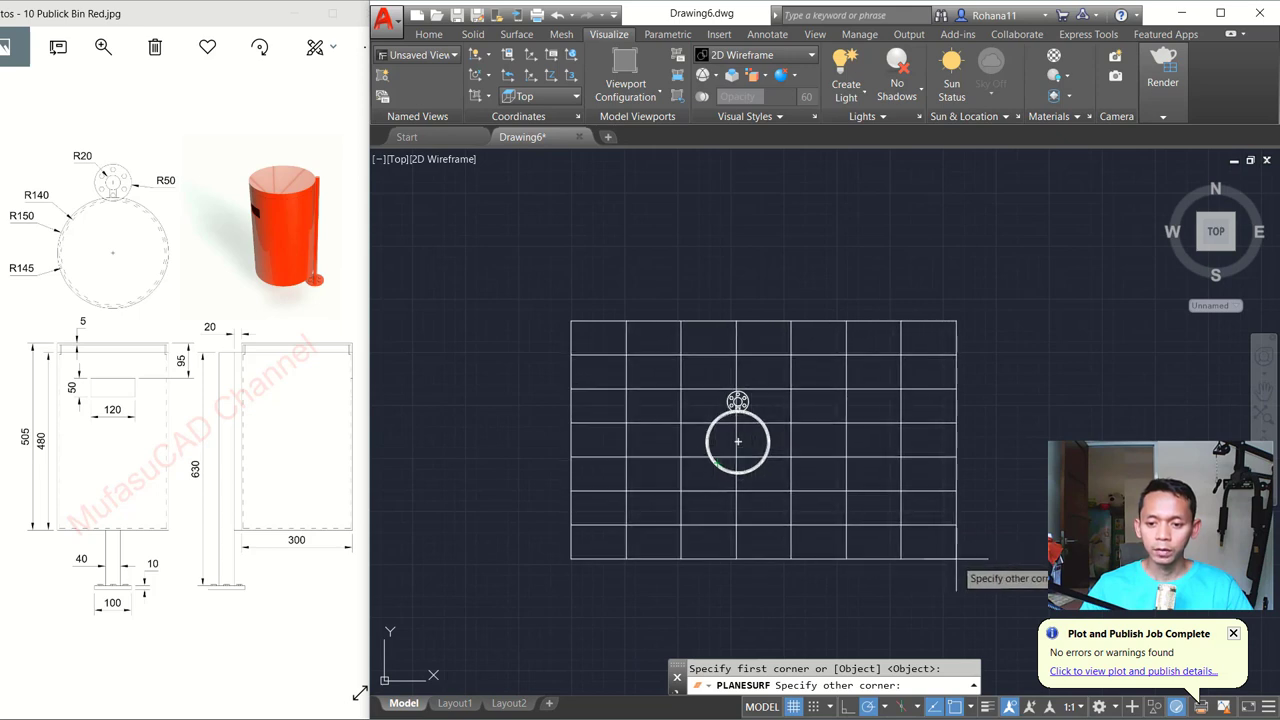
left_click(962, 556)
scroll(846, 463, "up", 3)
Place a camera at the lower left aimed at the bin
type("cam")
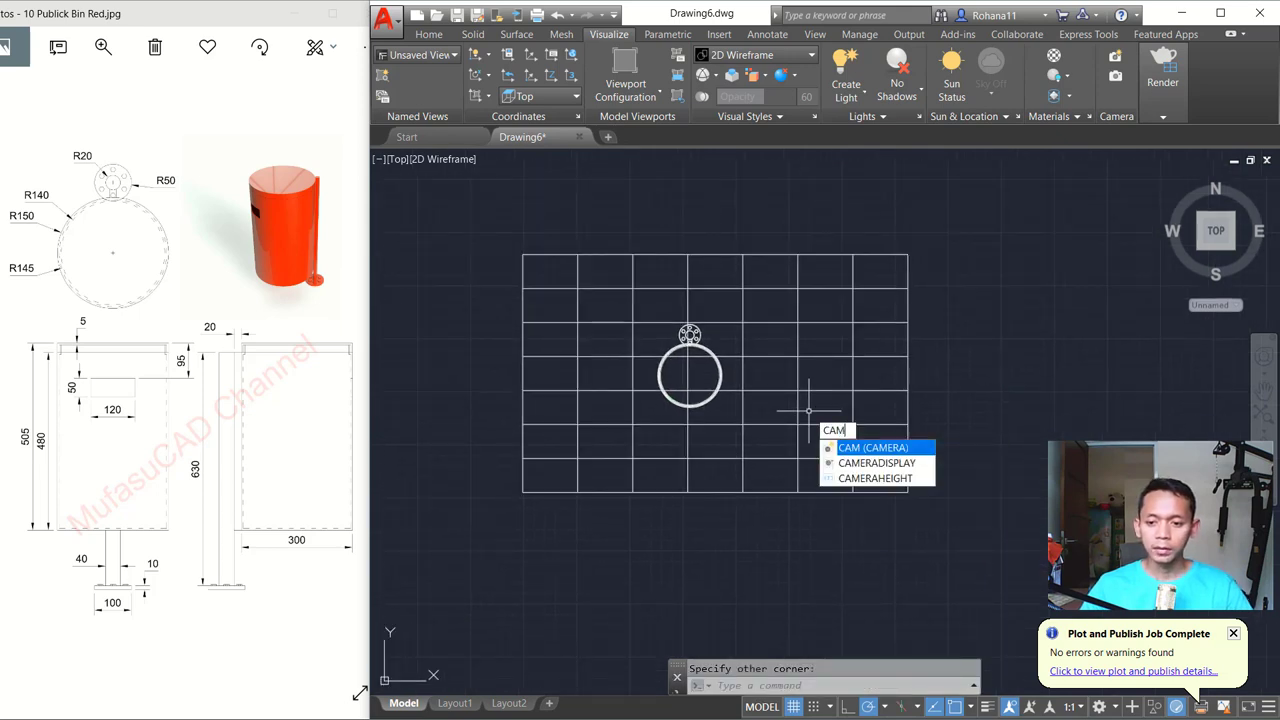
key("Return")
left_click(520, 563)
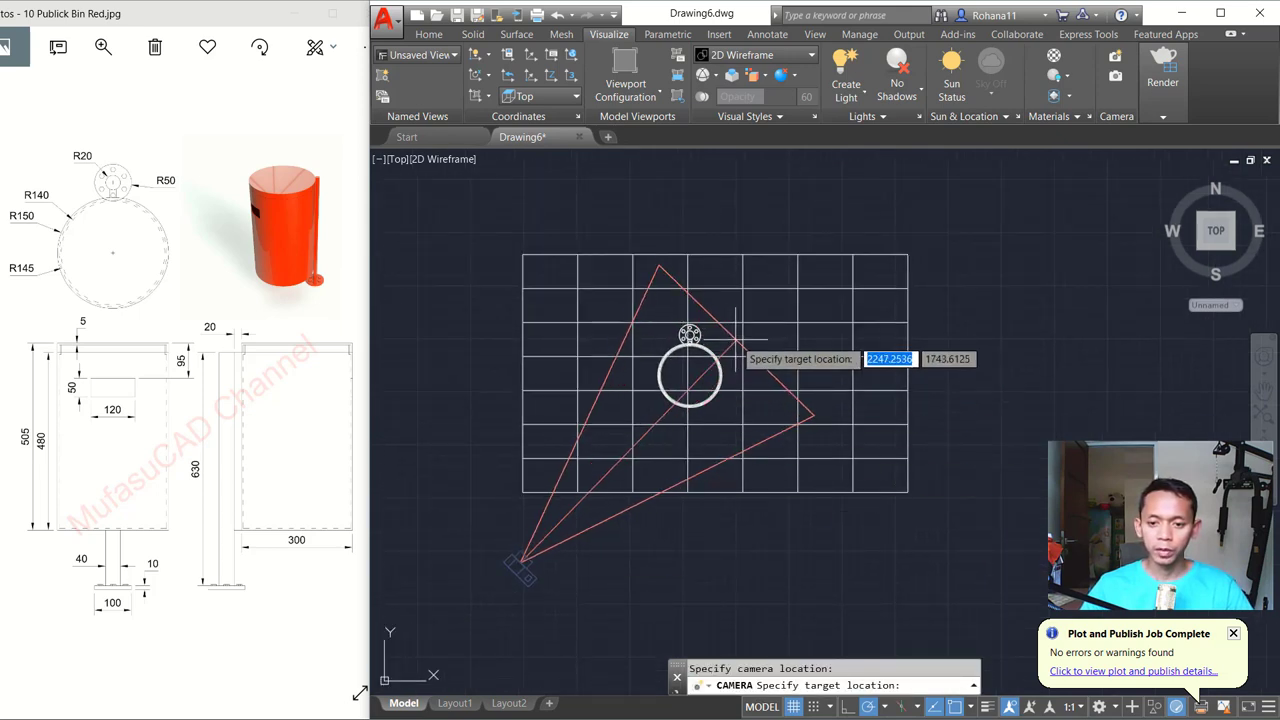
left_click(731, 343)
key("Return")
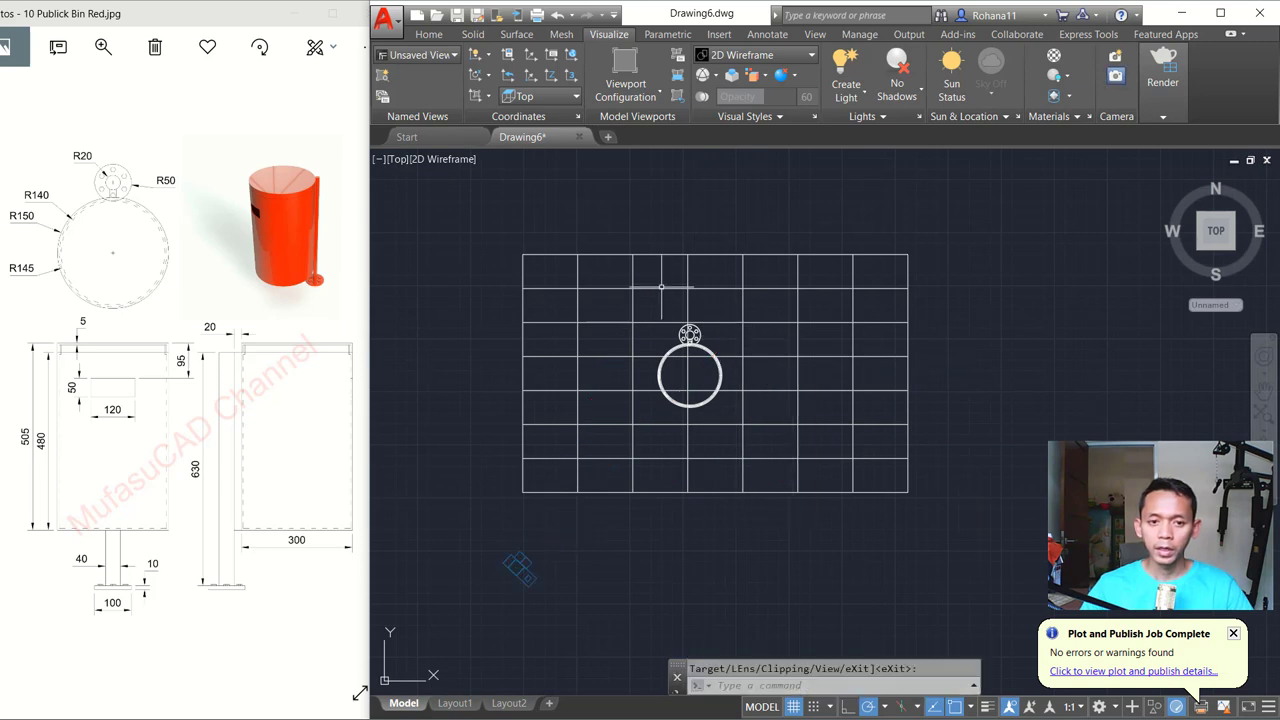
left_click(397, 159)
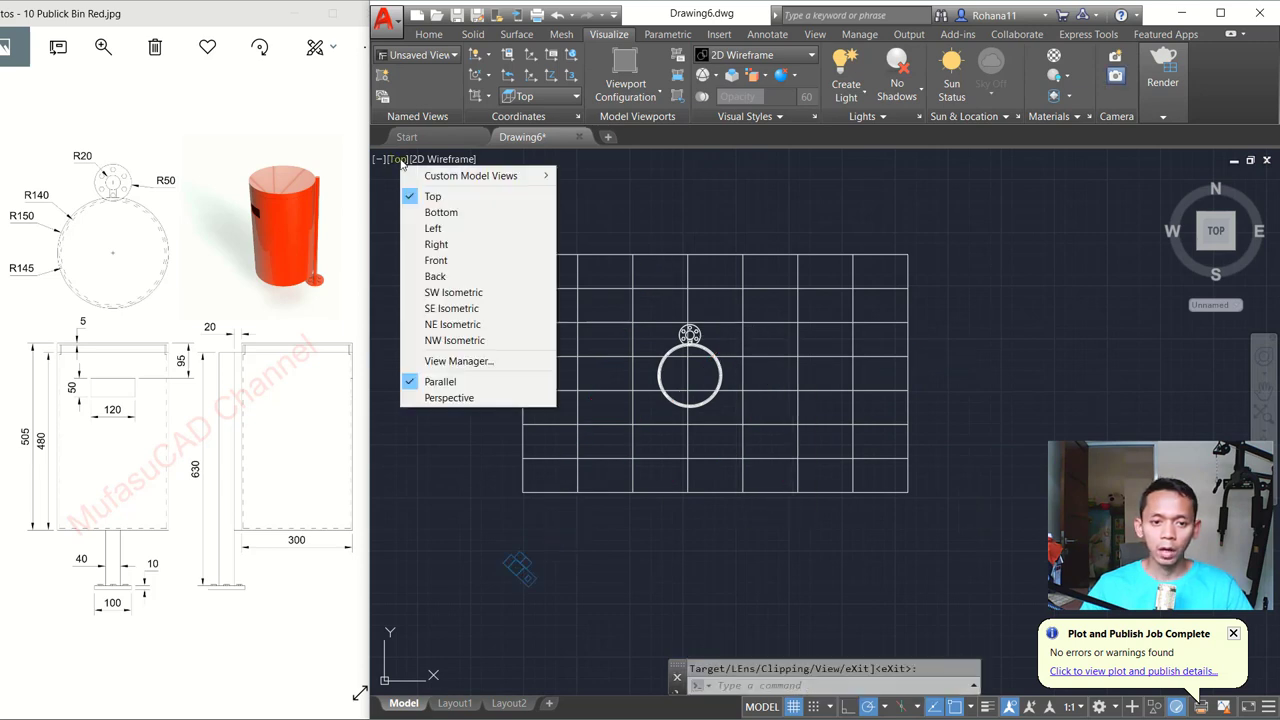
View the model from Left, then through Camera1, then from Front
left_click(433, 228)
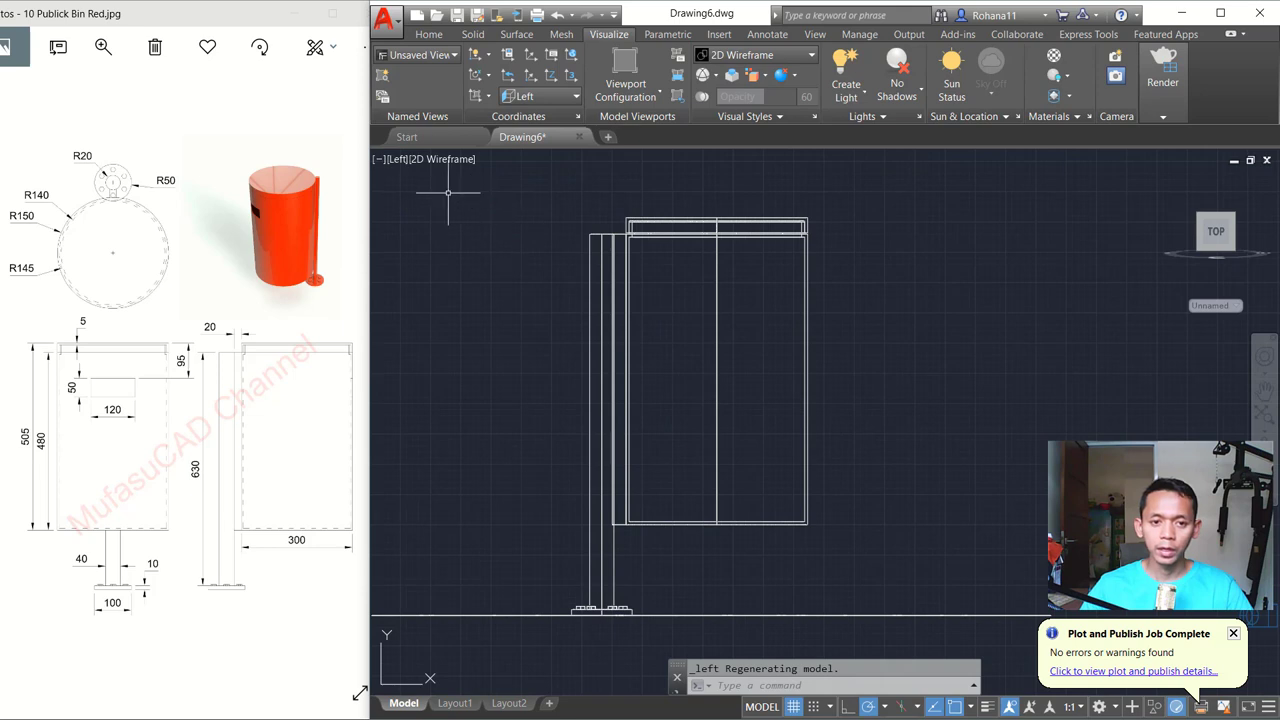
left_click(398, 160)
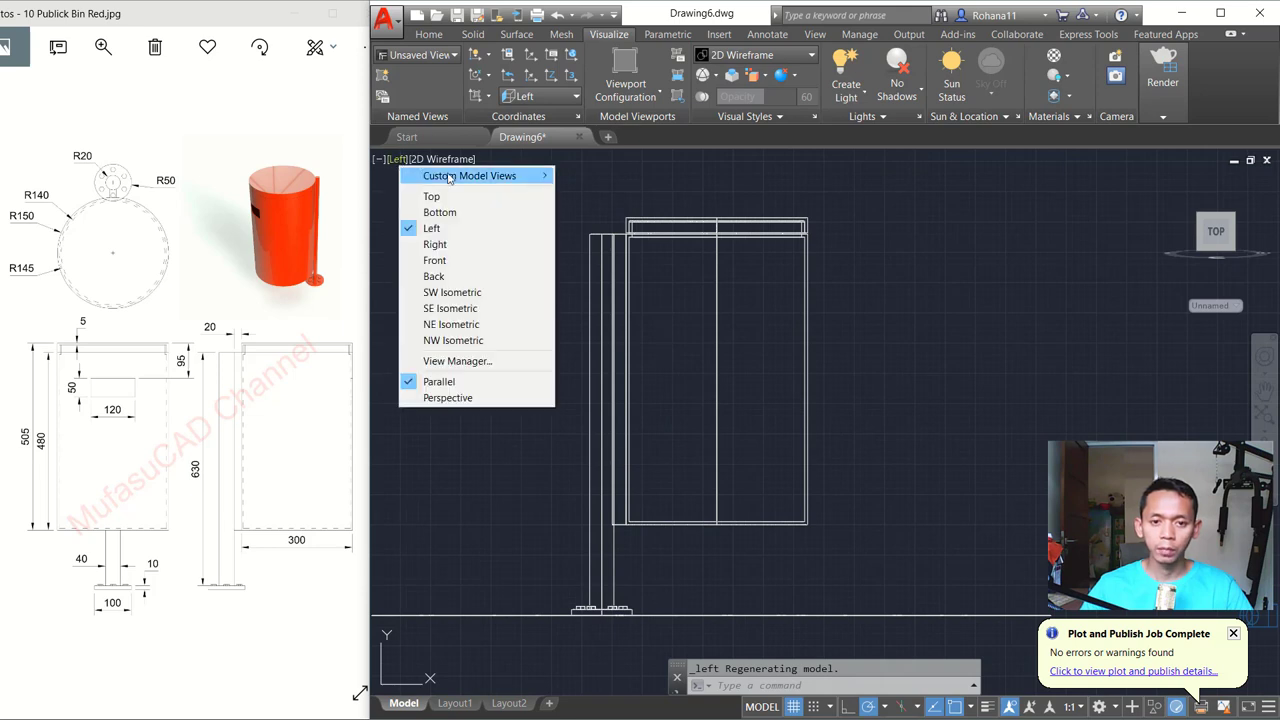
mouse_move(470, 176)
left_click(641, 175)
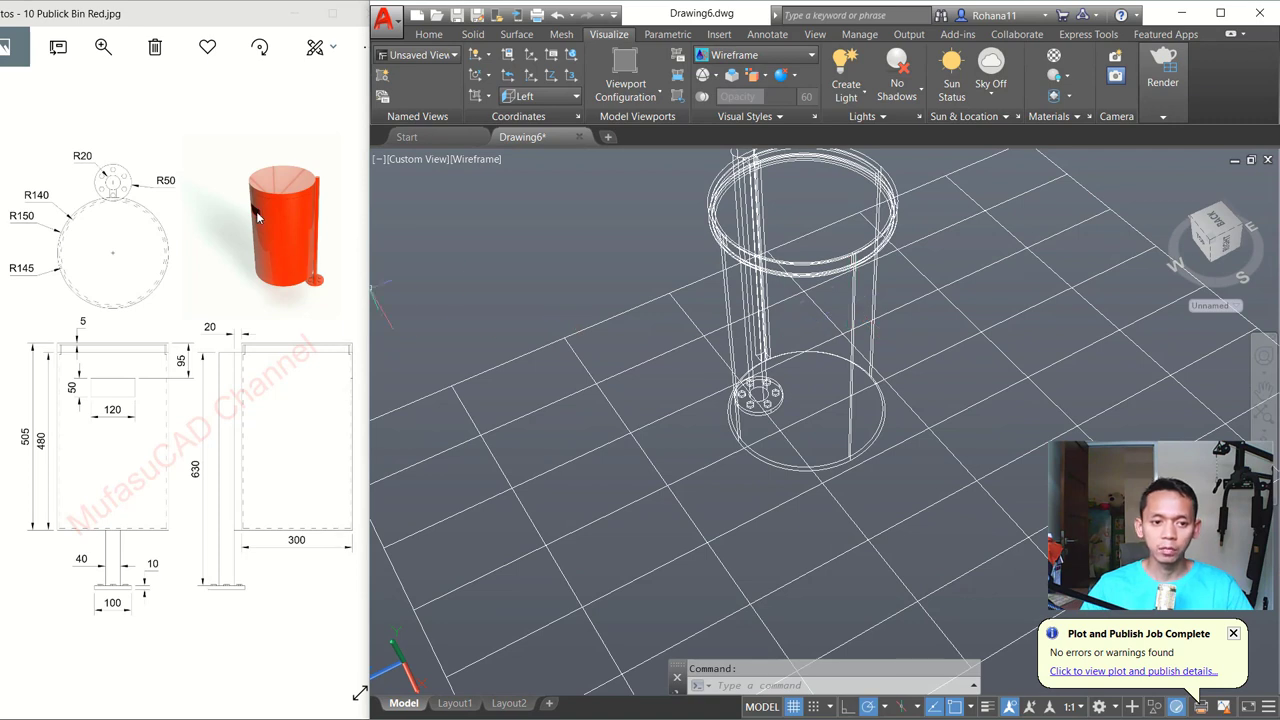
left_click(421, 161)
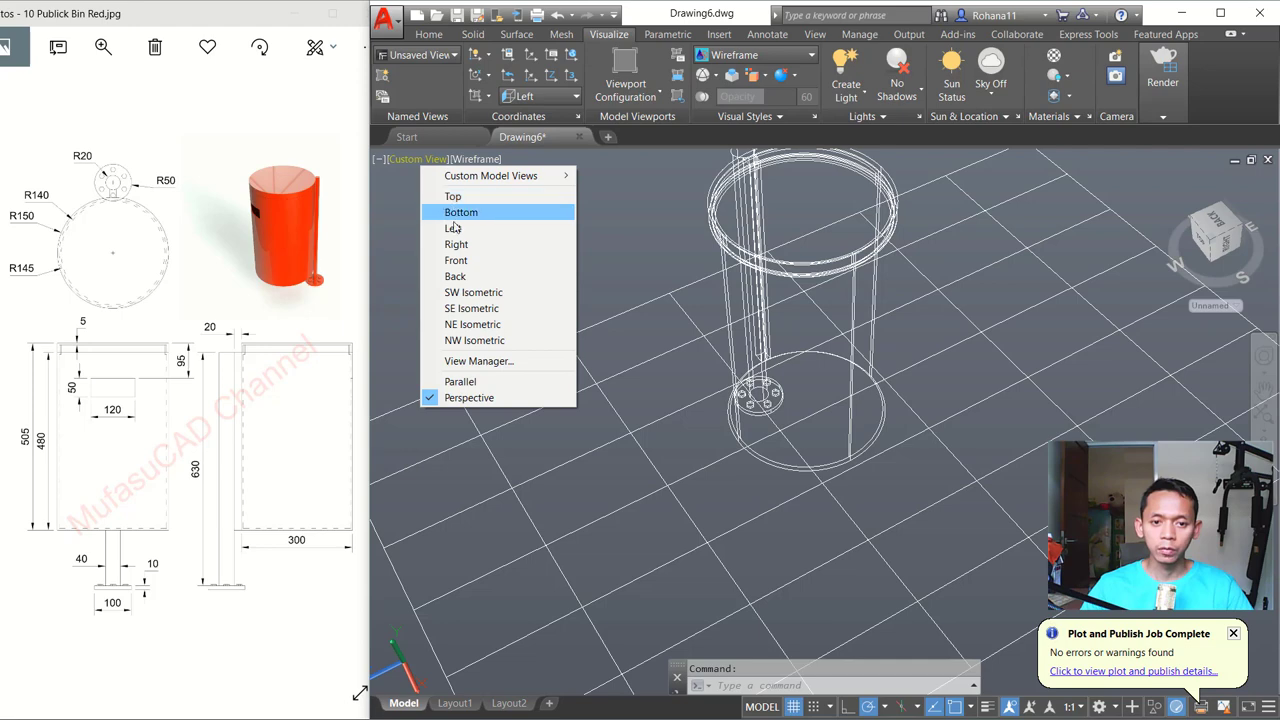
left_click(456, 260)
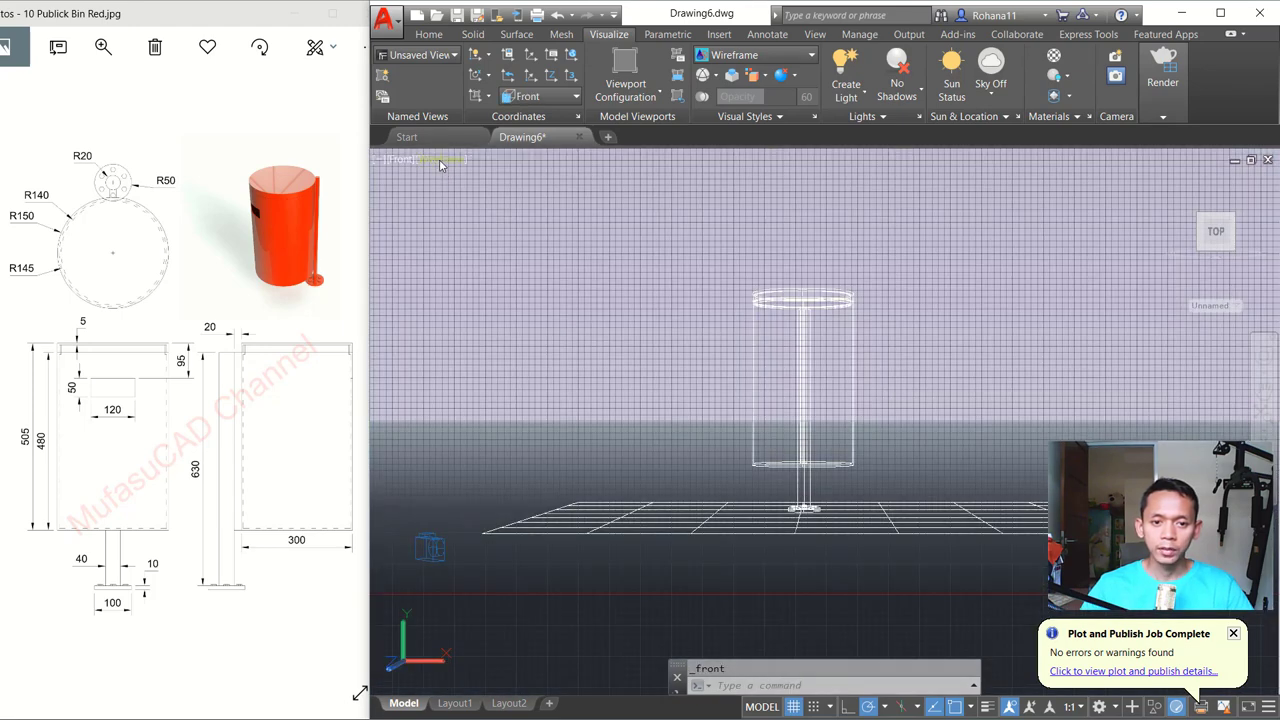
Set the visual style to 2D Wireframe and zoom in
left_click(442, 160)
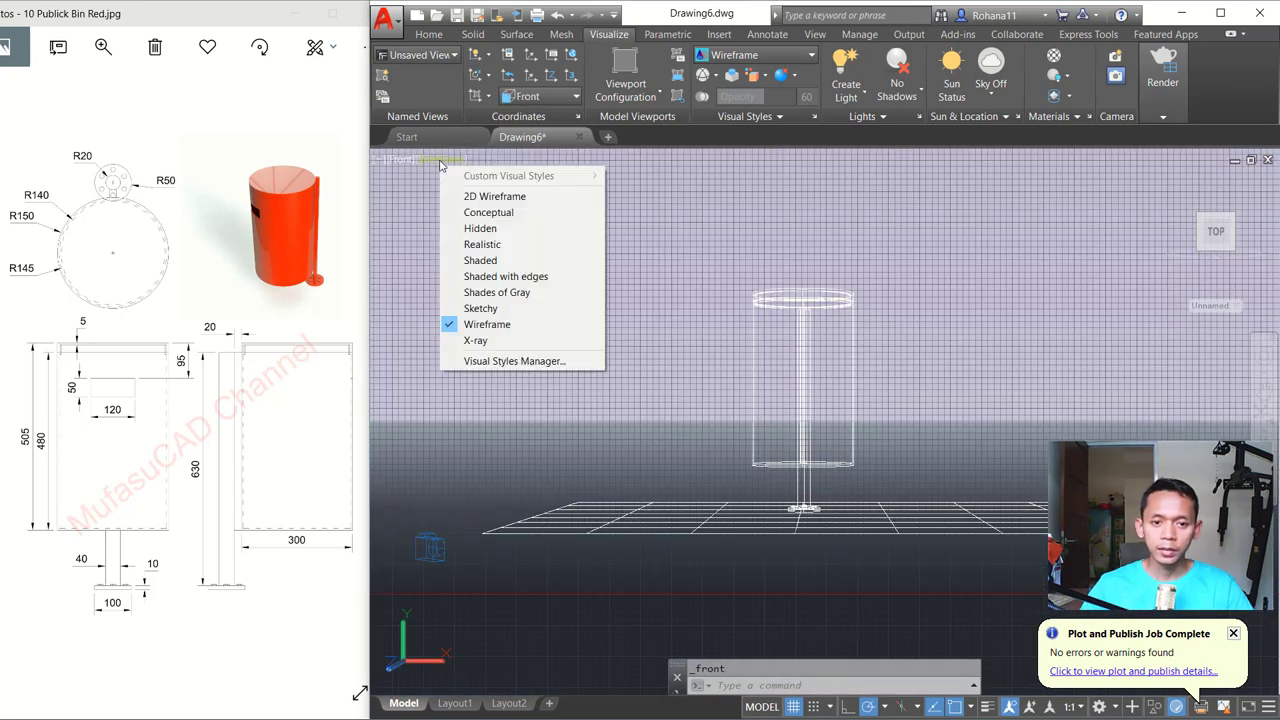
left_click(495, 197)
scroll(850, 300, "up", 5)
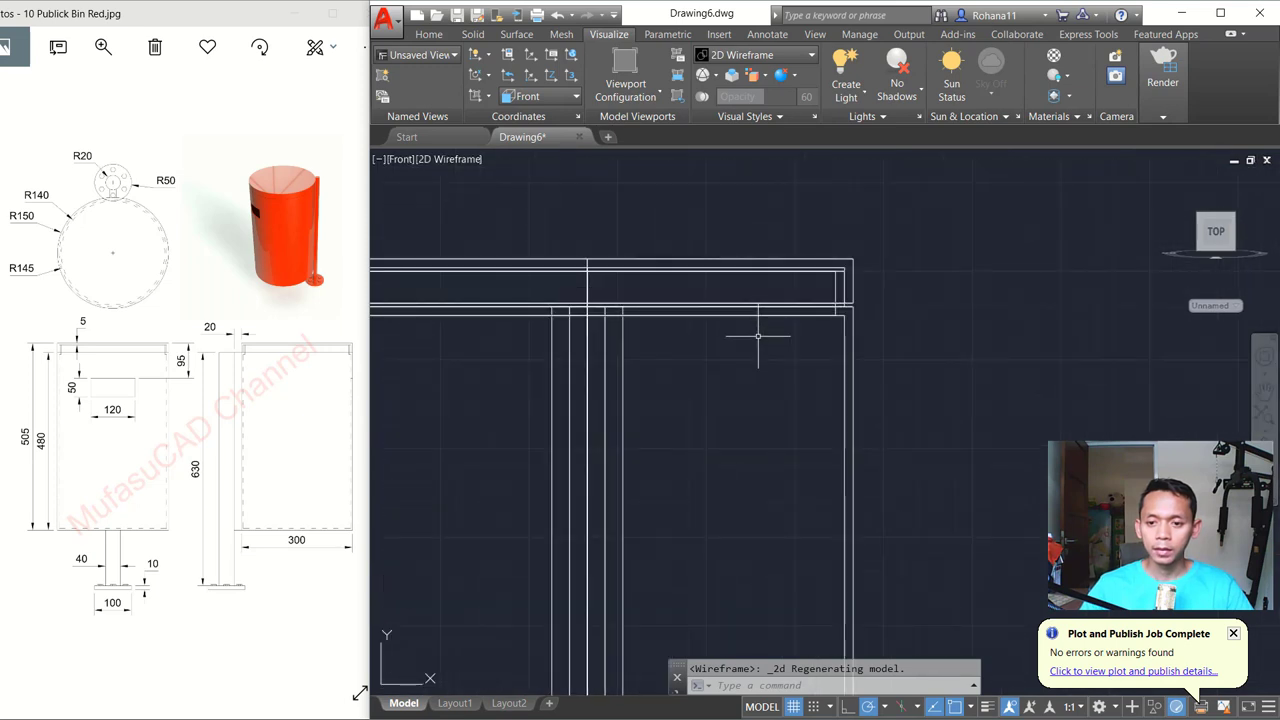
Draw a 120×50 rectangle beside the bin's front outline
scroll(720, 449, "down", 4)
middle_click_drag(729, 443, 683, 411)
type("re")
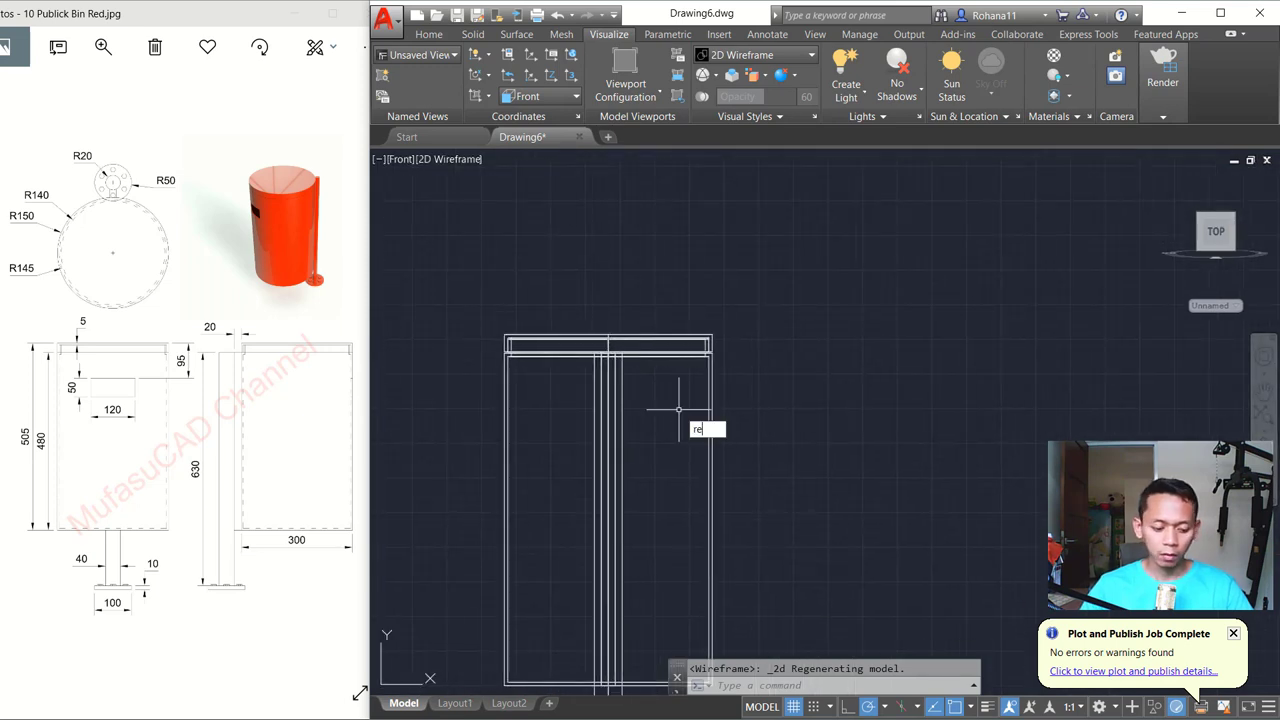
type("c")
key("Return")
left_click(780, 360)
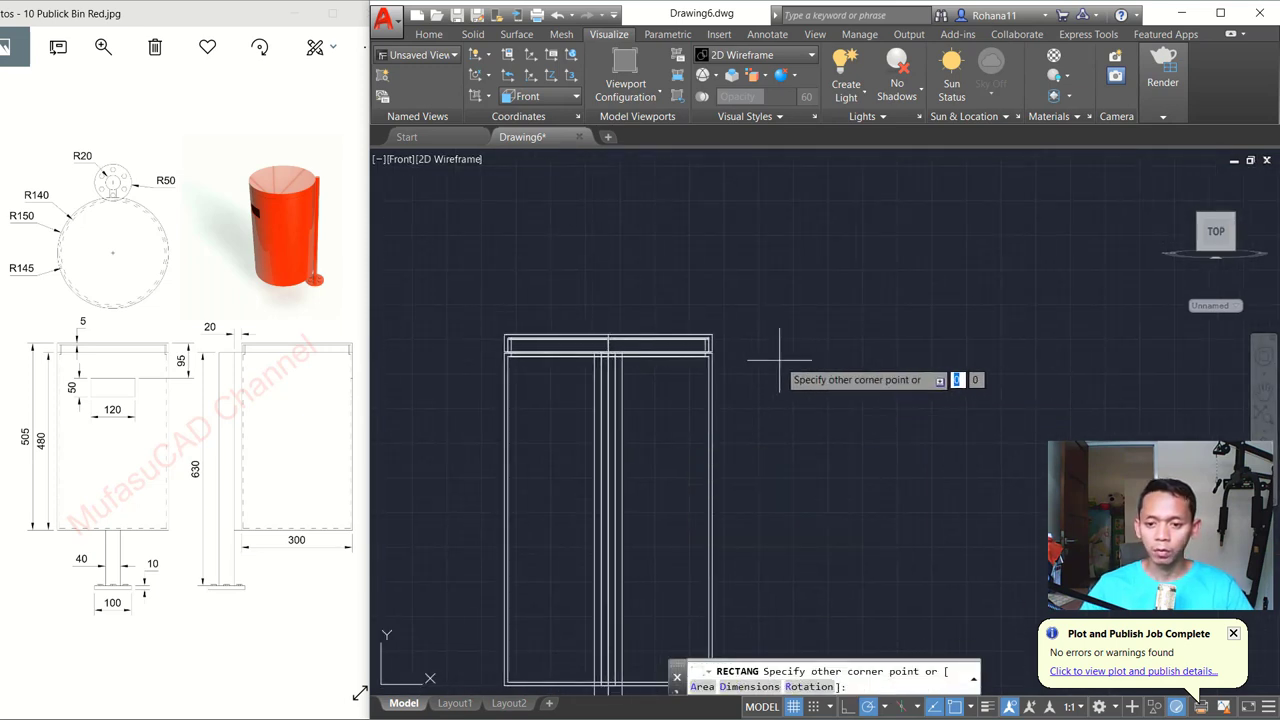
type("d")
key("Return")
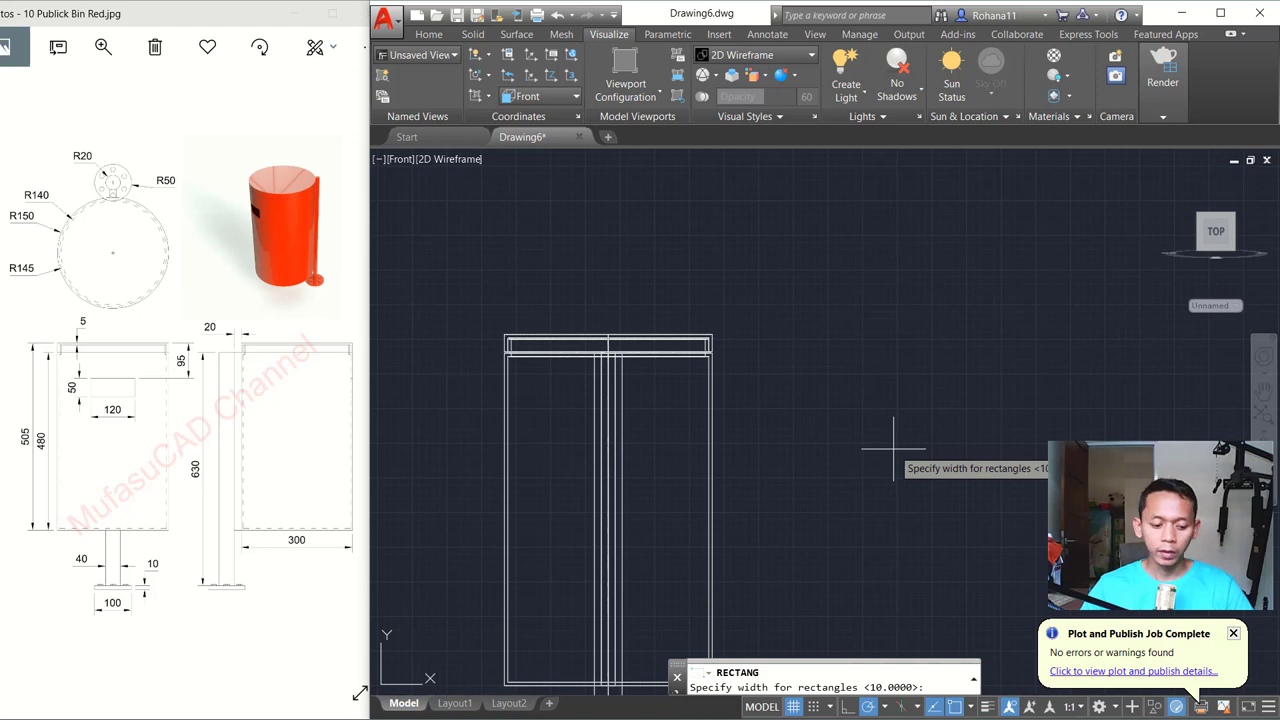
type("50")
key("Return")
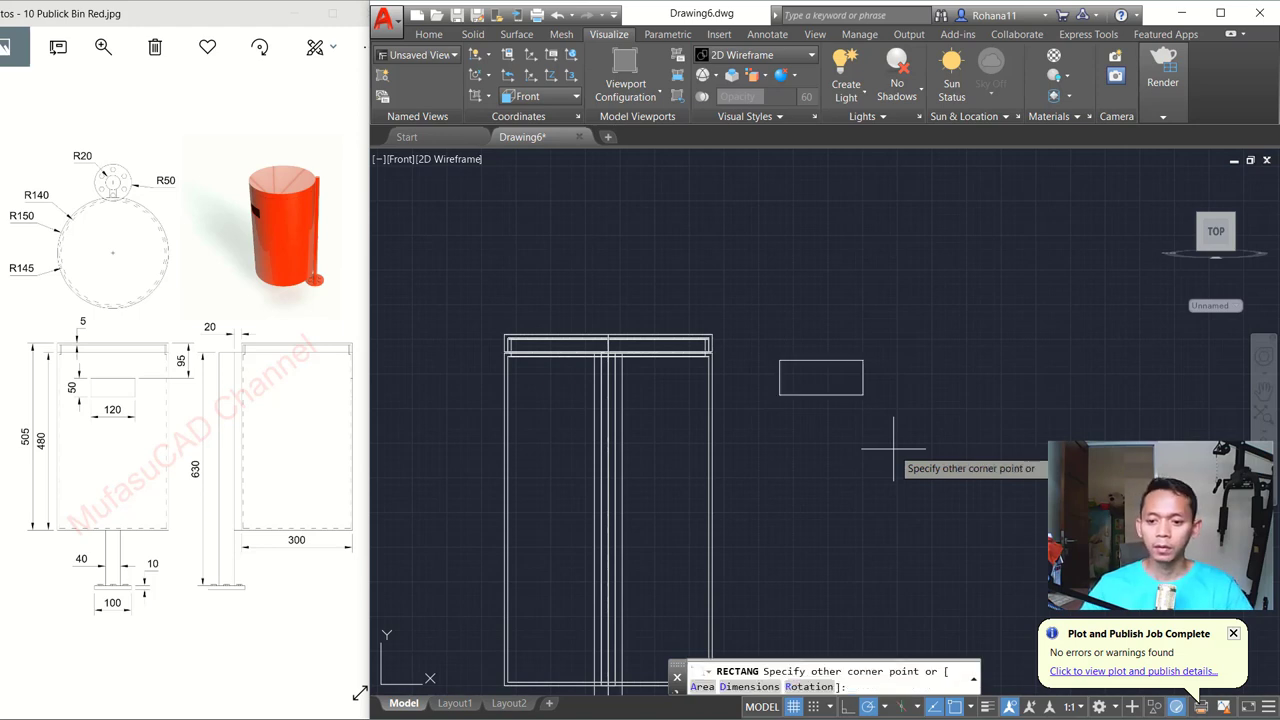
left_click(868, 430)
Move the rectangle by its corner onto the bin's top edge
type("m")
key("Return")
left_click(877, 340)
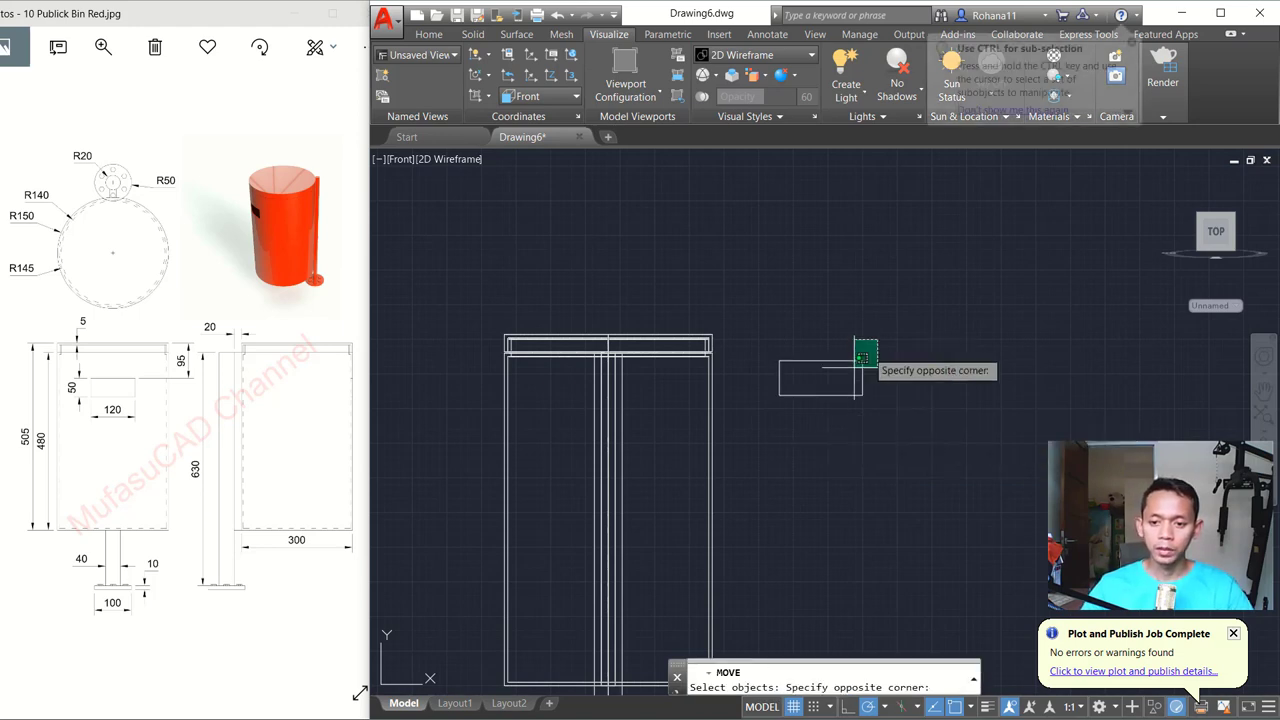
left_click(850, 362)
key("Return")
left_click(820, 362)
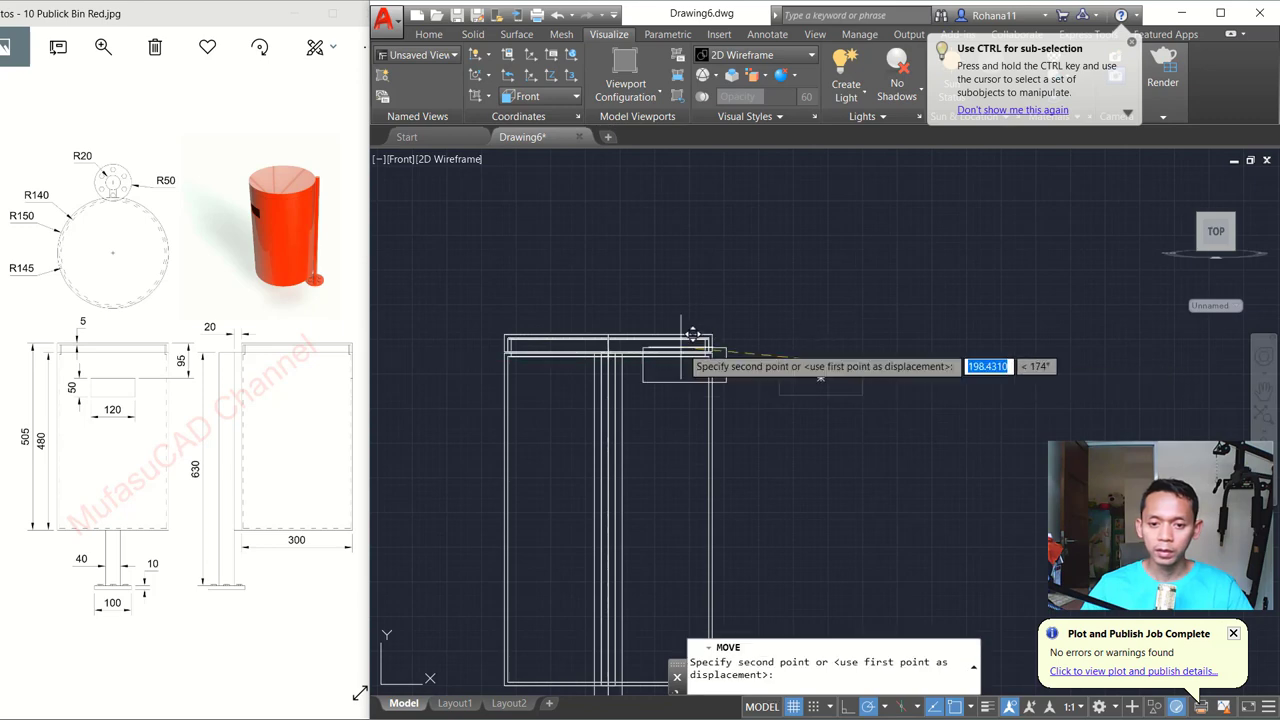
scroll(610, 322, "up", 2)
scroll(690, 440, "up", 2)
scroll(618, 440, "up", 2)
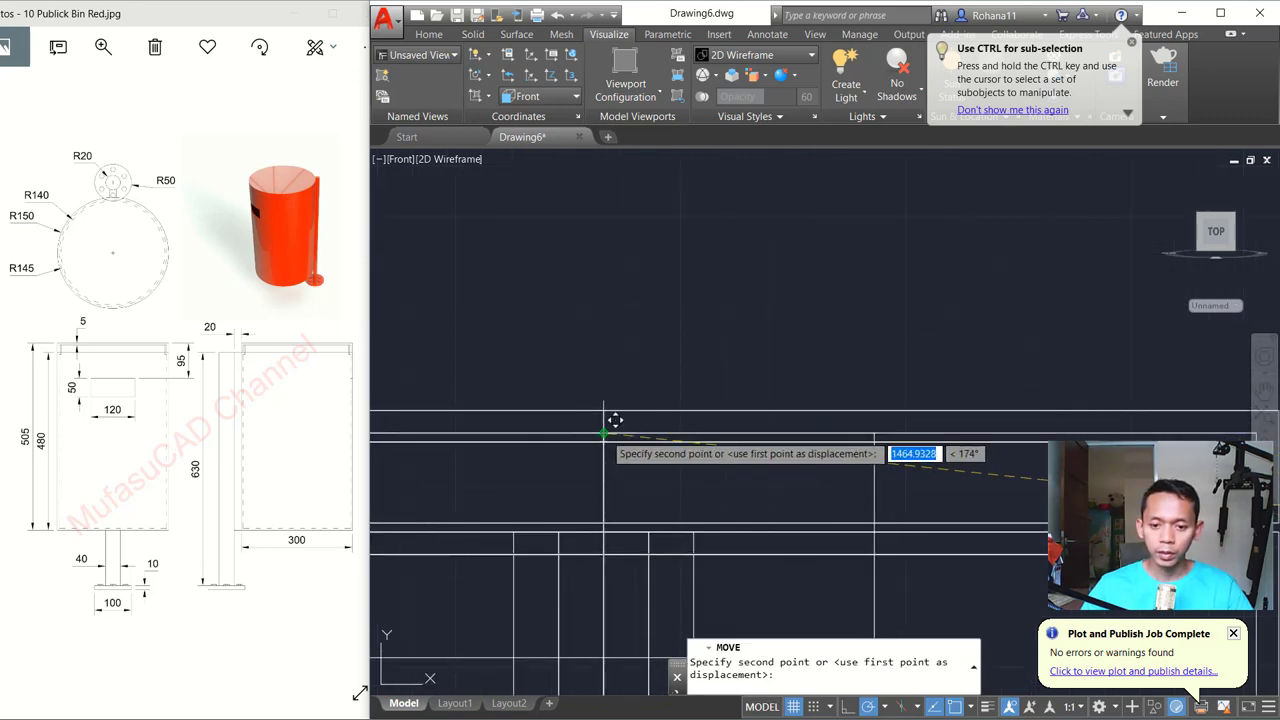
left_click(617, 440)
scroll(686, 457, "down", 3)
middle_click_drag(833, 509, 774, 454)
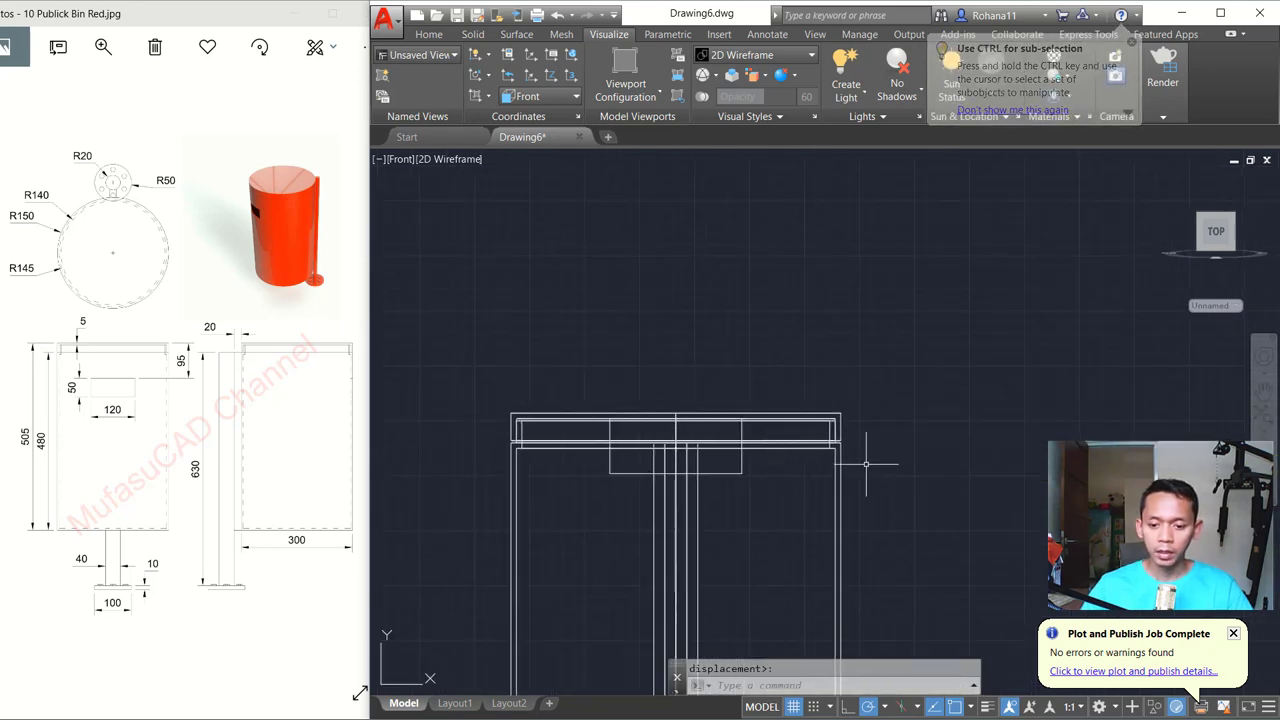
Move the same rectangle 95 units down from the top rim
type("m")
key("Return")
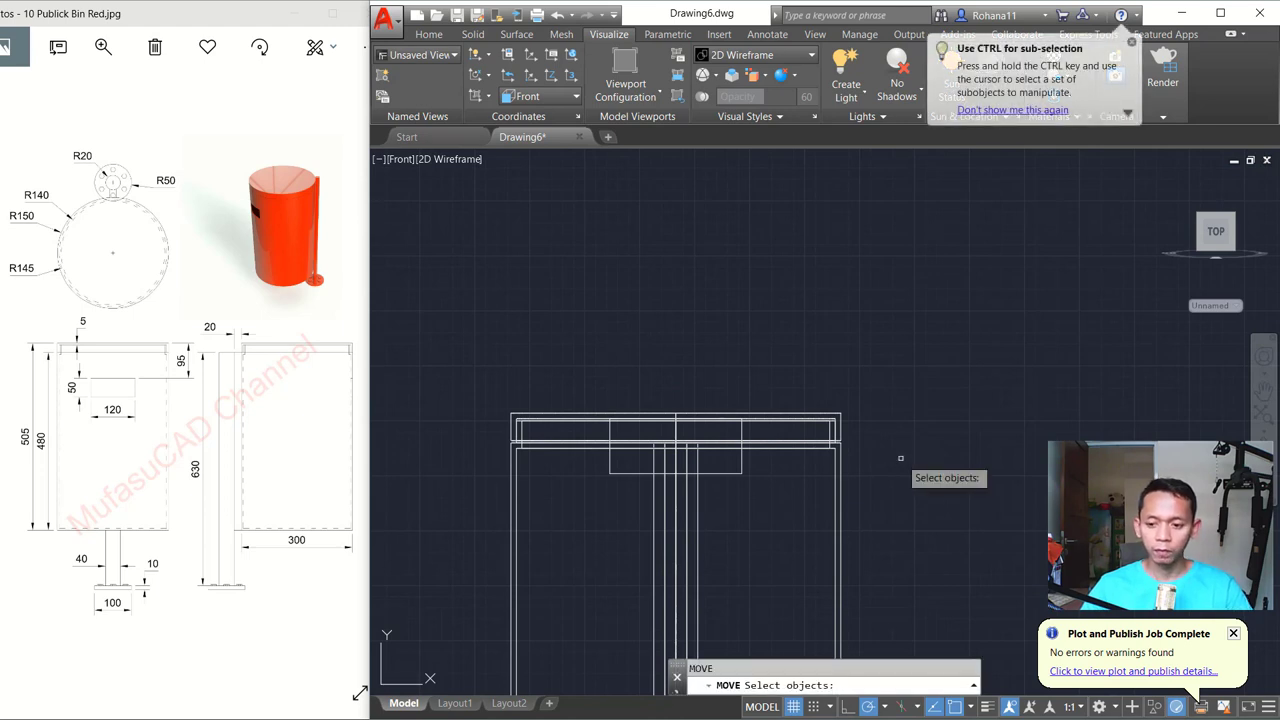
type("p")
key("Return")
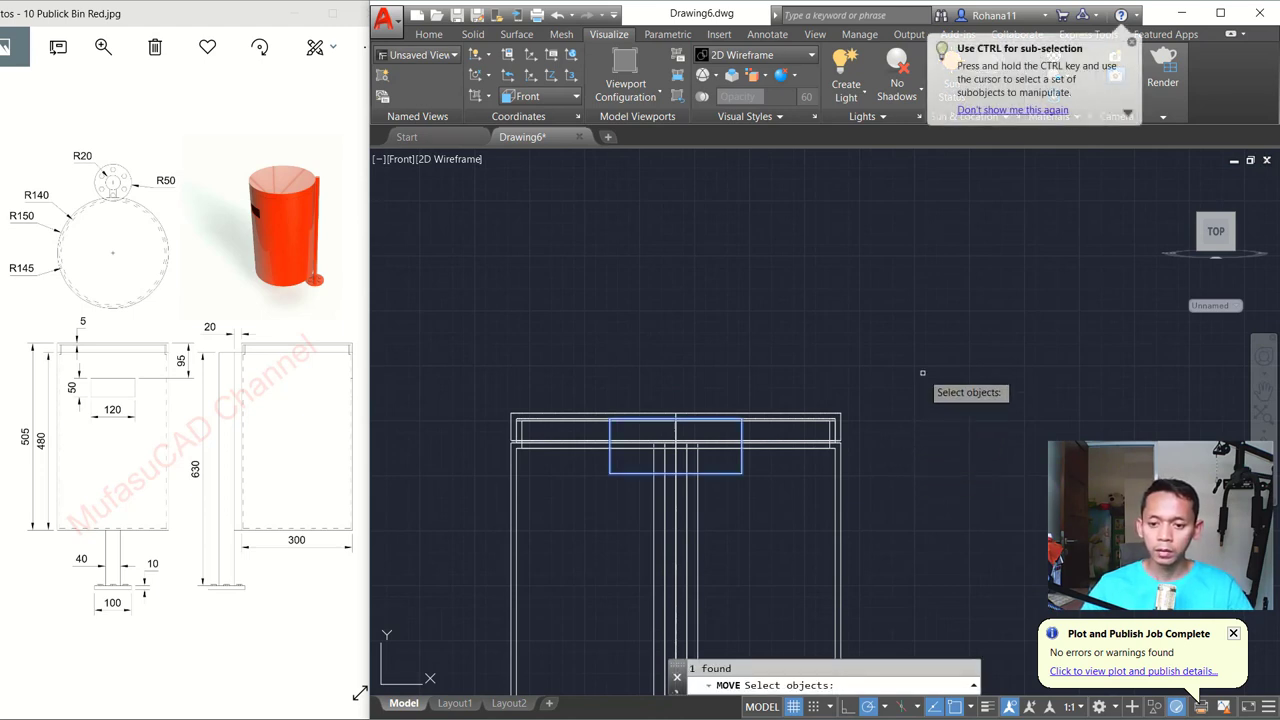
key("Return")
left_click(922, 372)
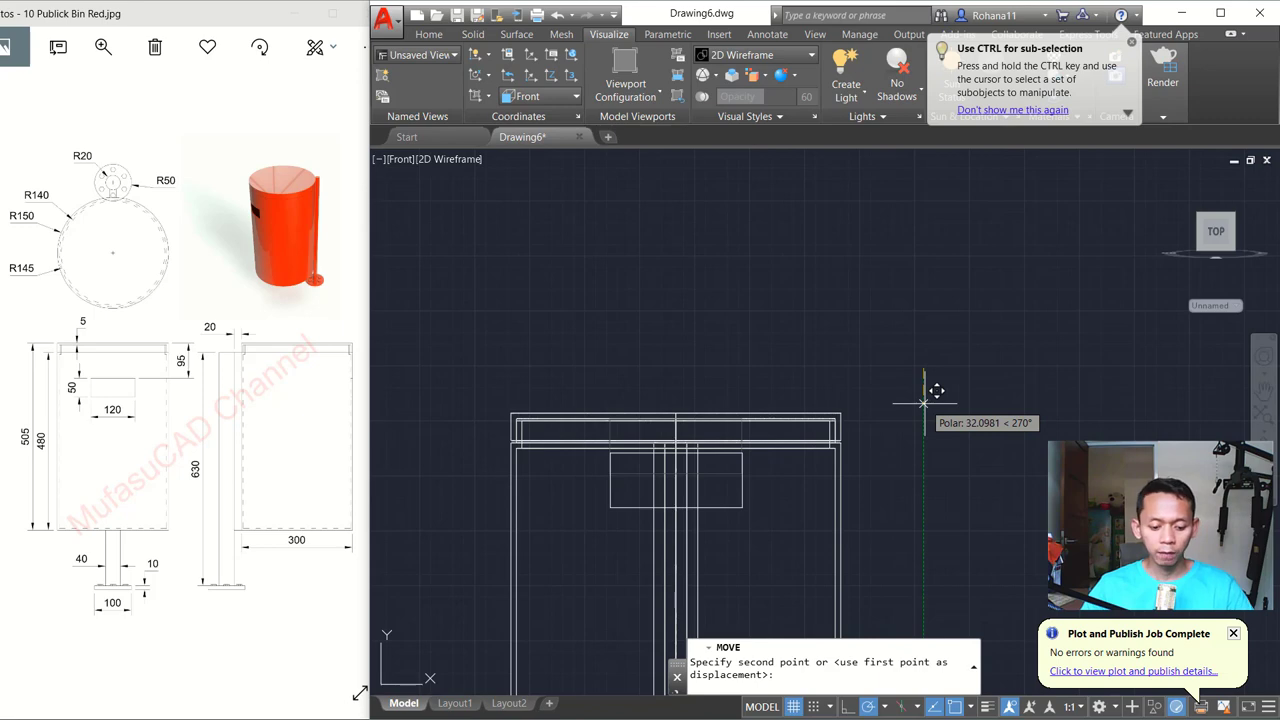
type("95")
key("Return")
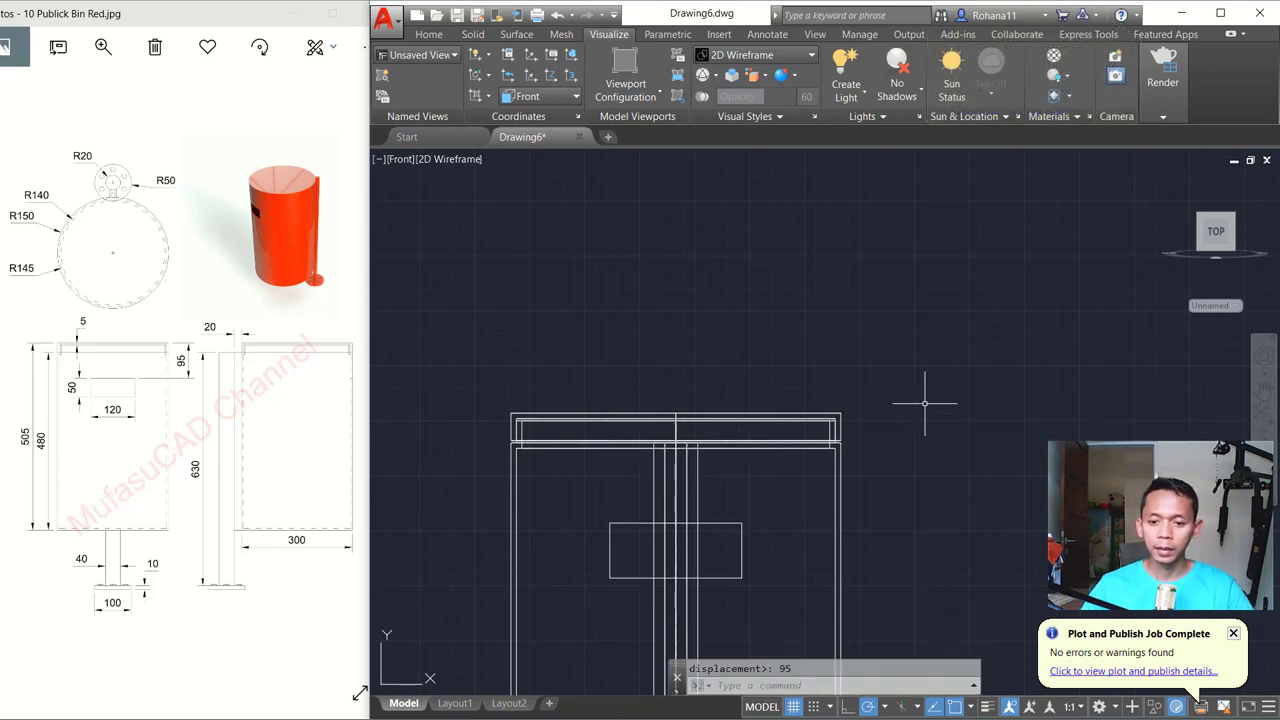
mouse_move(801, 489)
middle_mouse_down("shift")
mouse_move(808, 410)
mouse_move(786, 357)
middle_mouse_up("shift")
Extrude the slot rectangle into a box
type("ex")
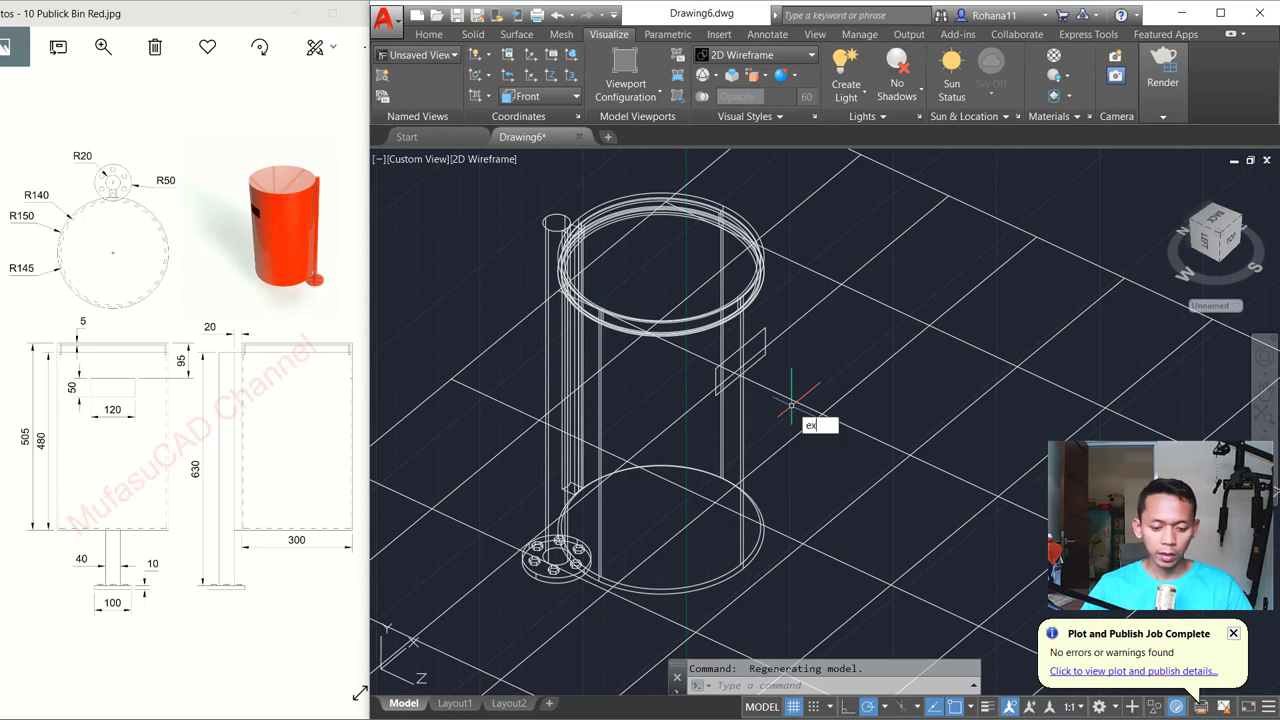
key("Return")
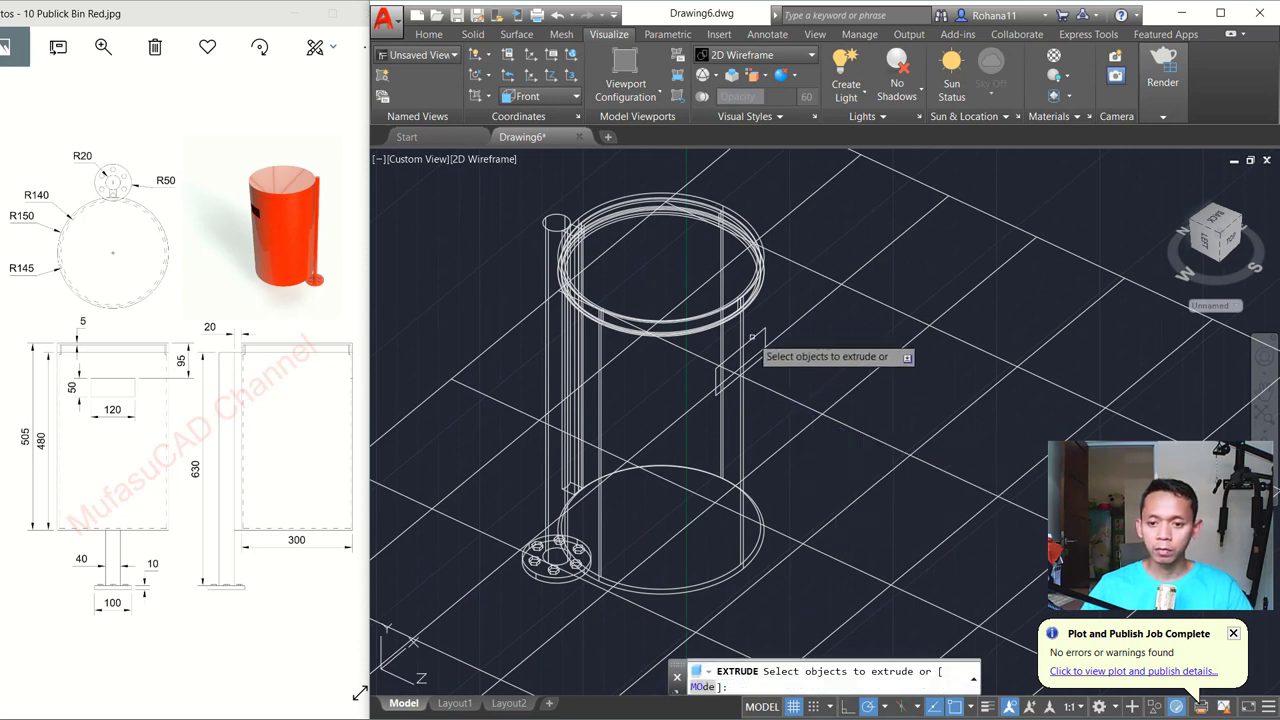
left_click(792, 341)
key("Return")
left_click(914, 401)
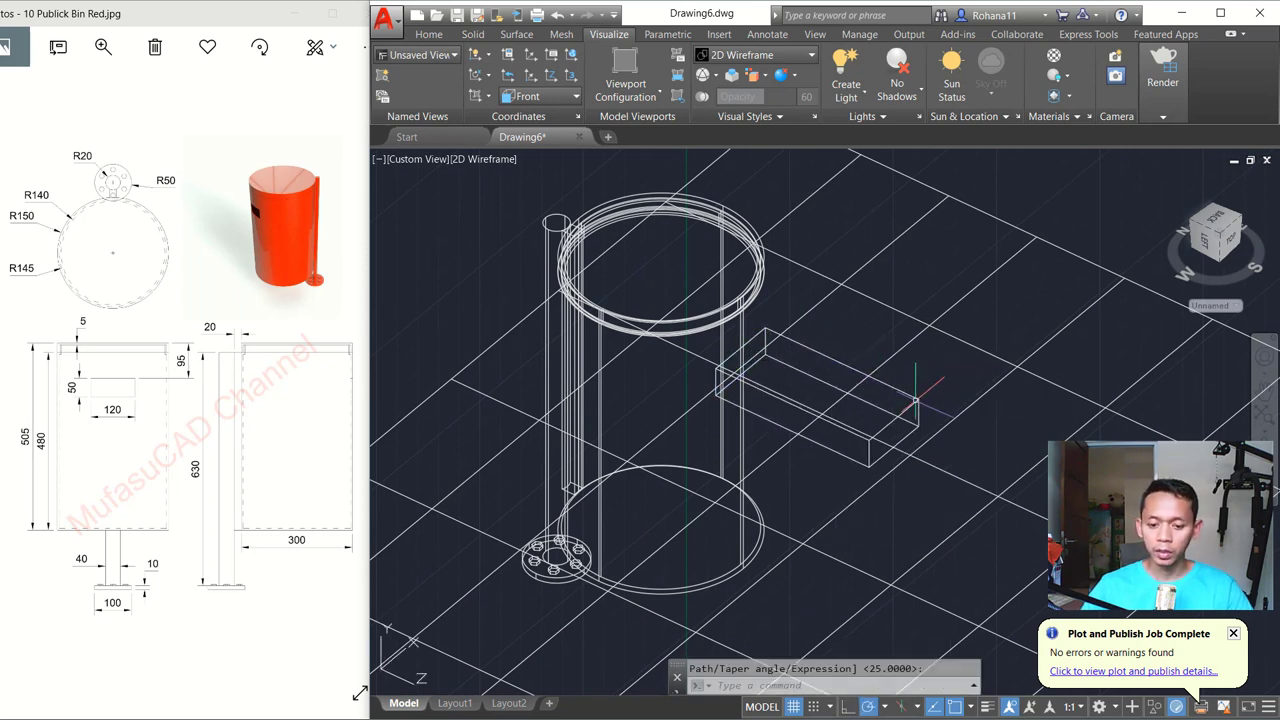
Move the extruded box into the cylinder's front wall
type("m")
key("Return")
left_click(898, 405)
key("Return")
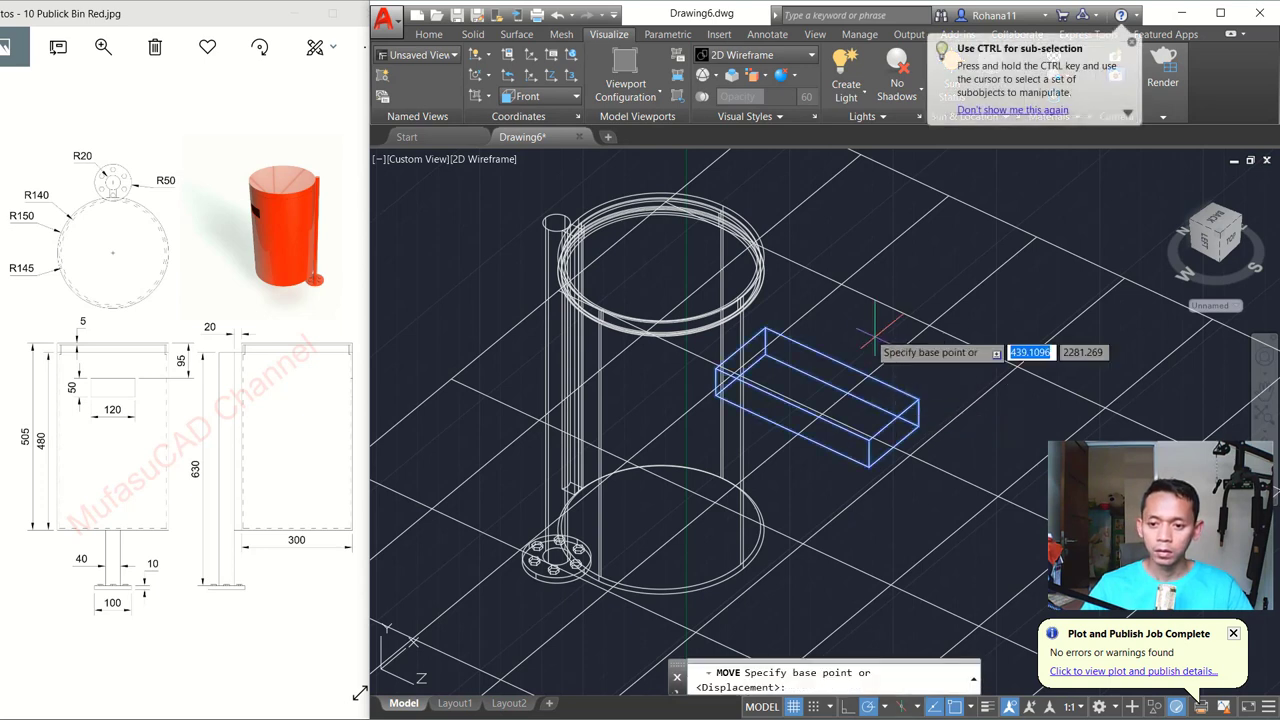
left_click(885, 327)
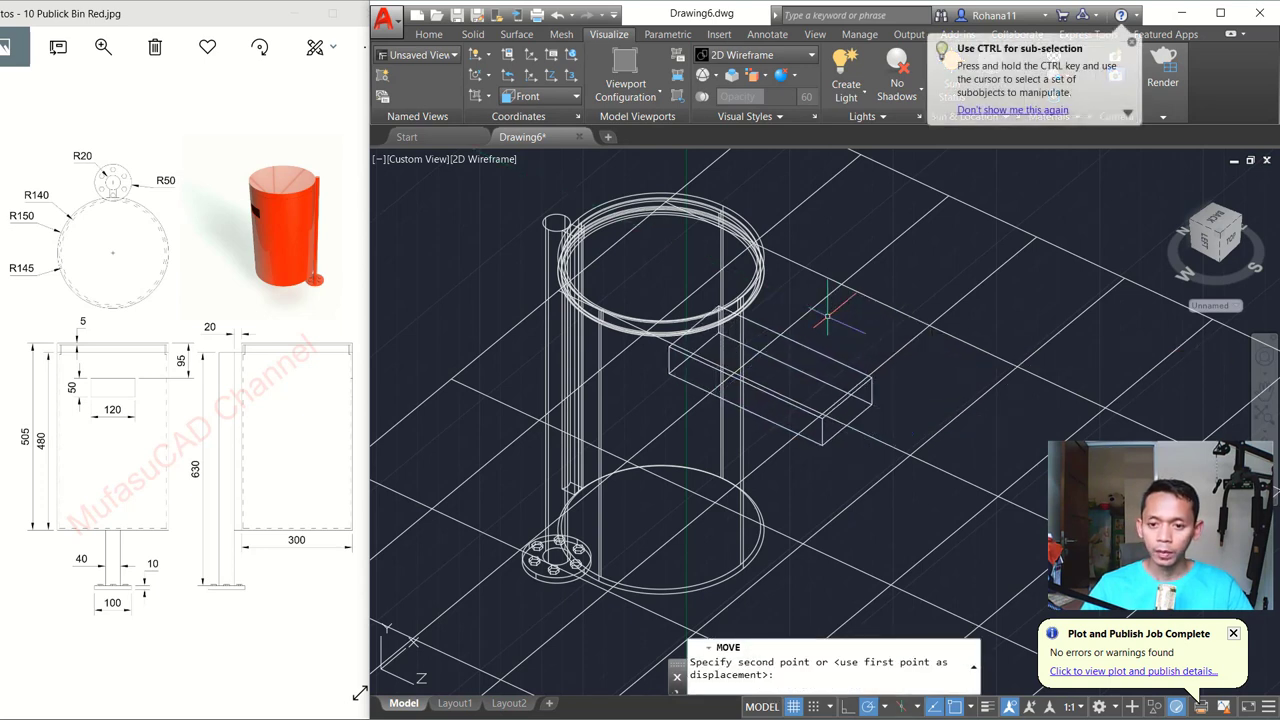
left_click(838, 347)
Subtract the box from the bin cylinder to cut the slot opening
type("su")
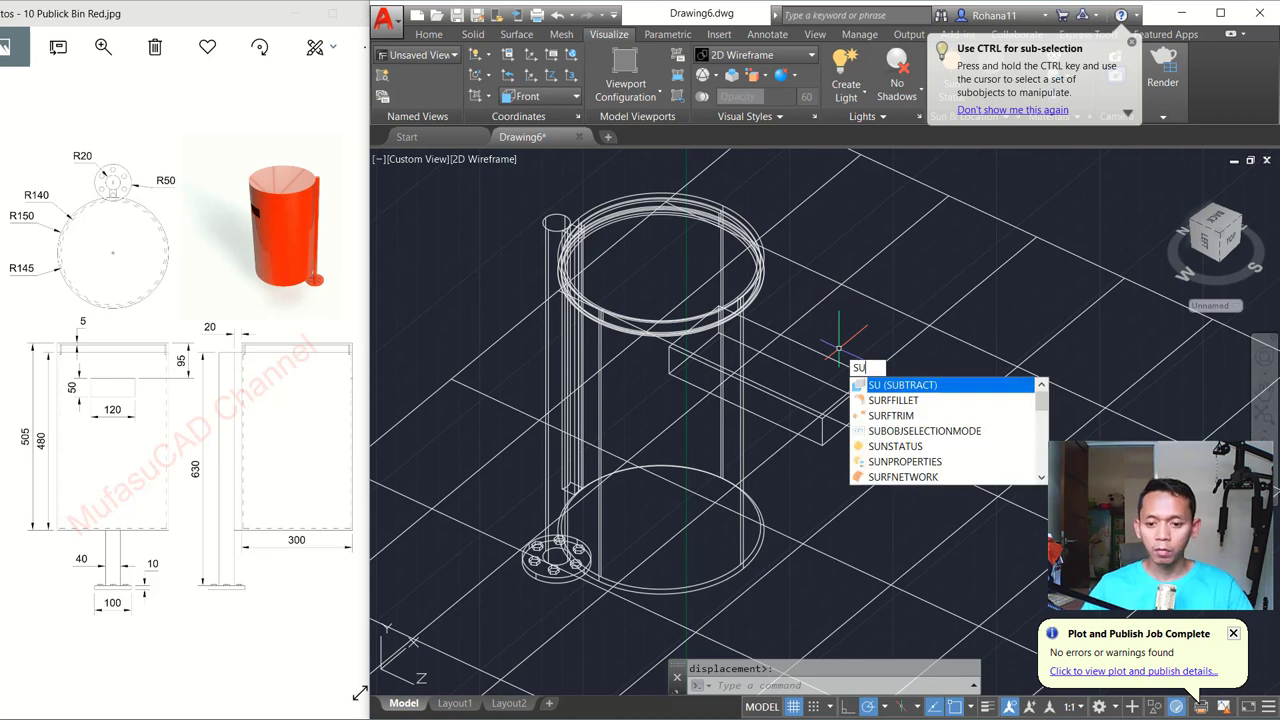
key("Return")
left_click(716, 583)
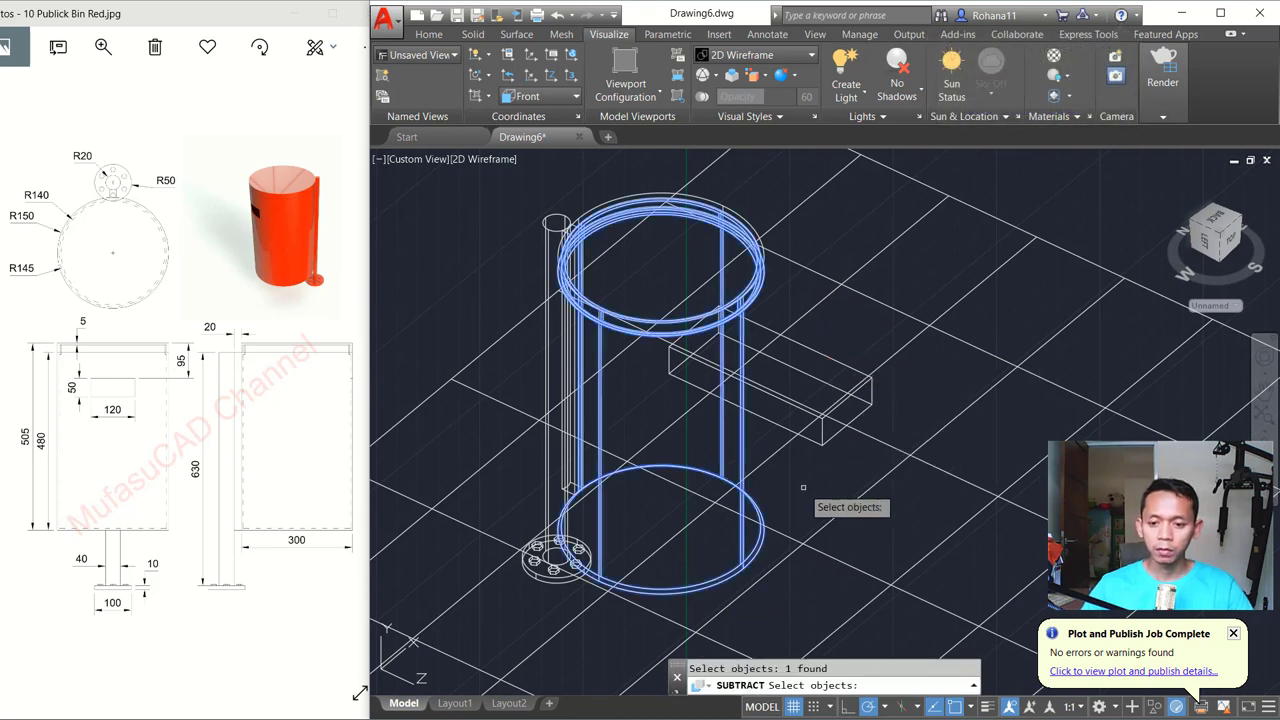
key("Return")
left_click(821, 441)
key("Return")
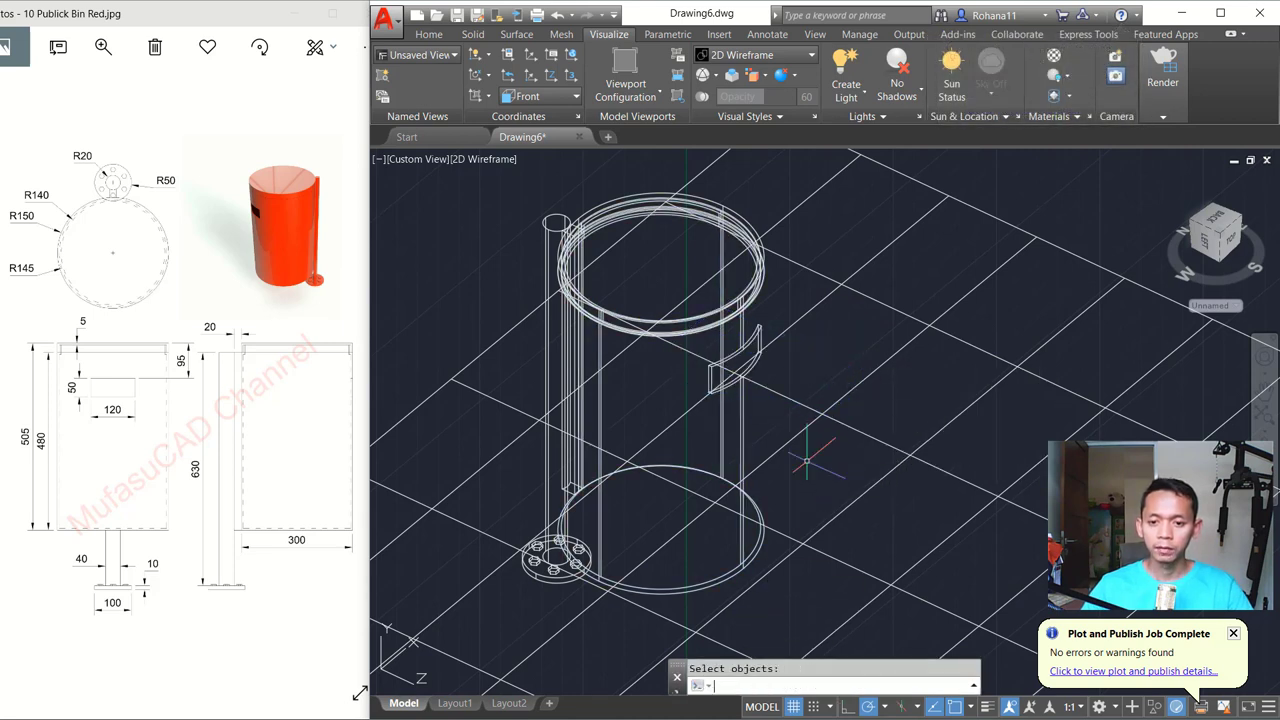
left_click(420, 160)
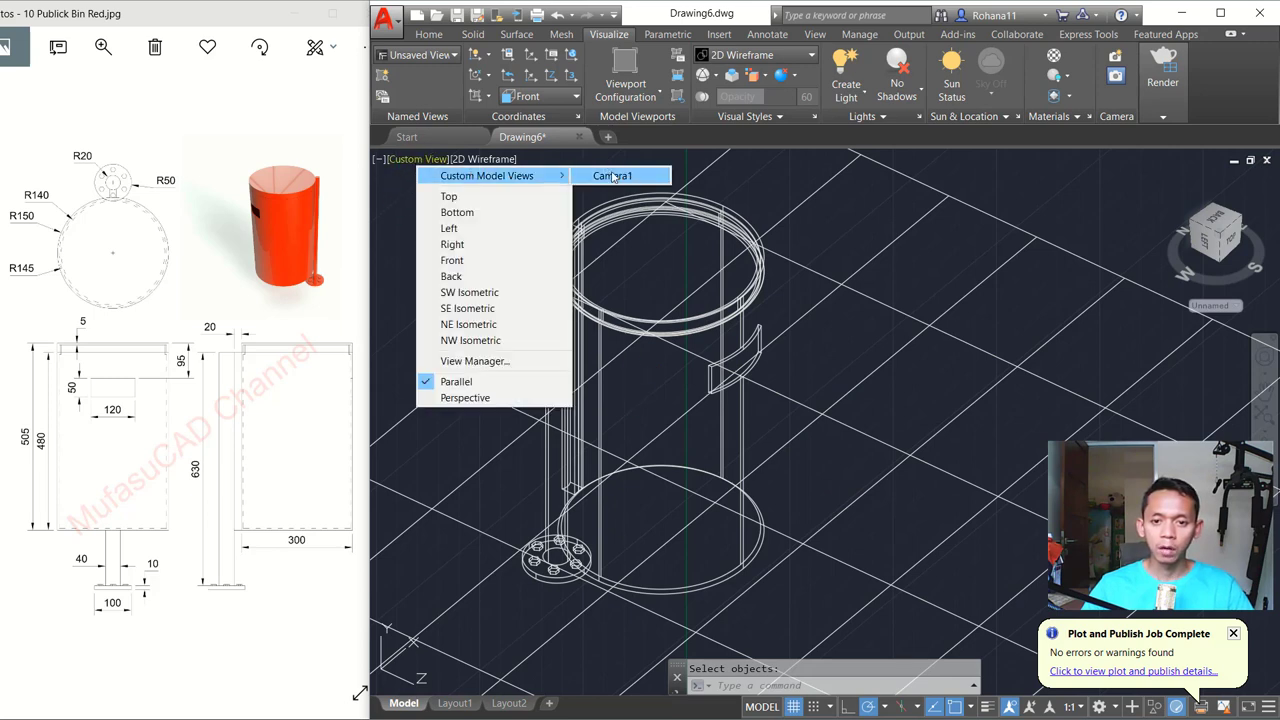
Switch to the Camera1 view with the Realistic visual style
left_click(610, 176)
left_click(462, 161)
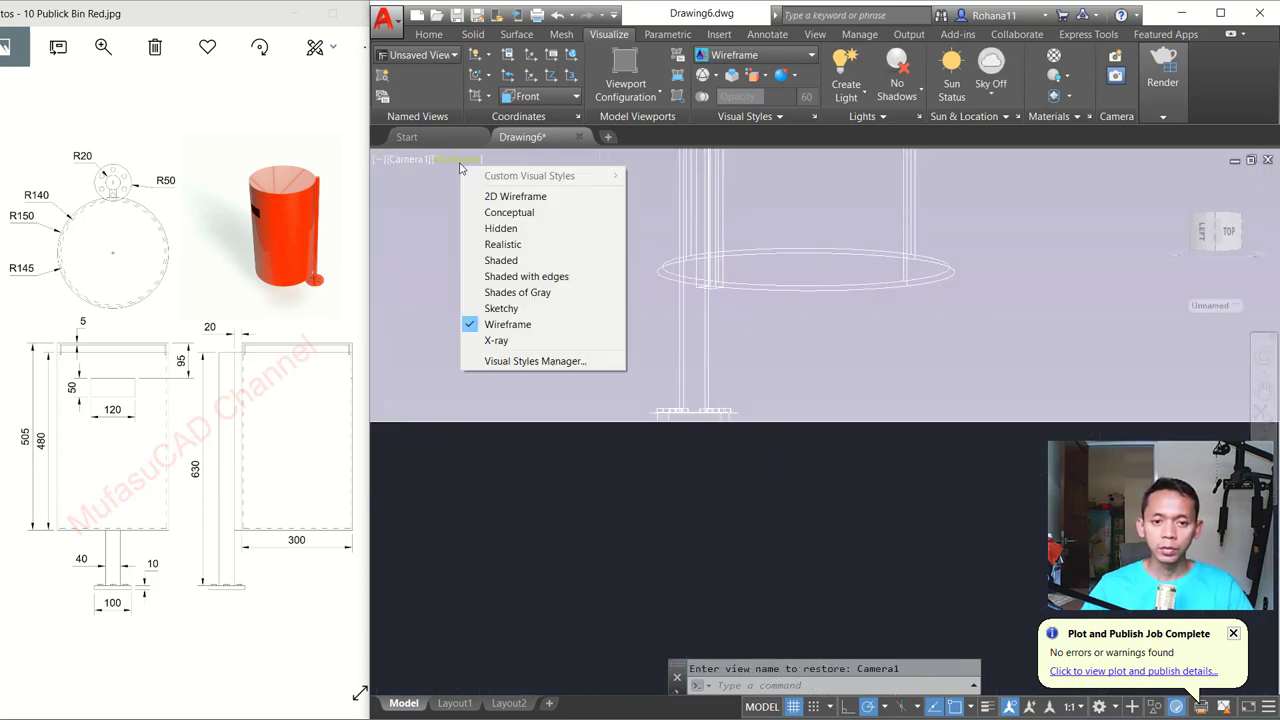
left_click(502, 244)
mouse_move(708, 284)
middle_mouse_down("shift")
mouse_move(818, 256)
mouse_move(746, 320)
middle_mouse_up("shift")
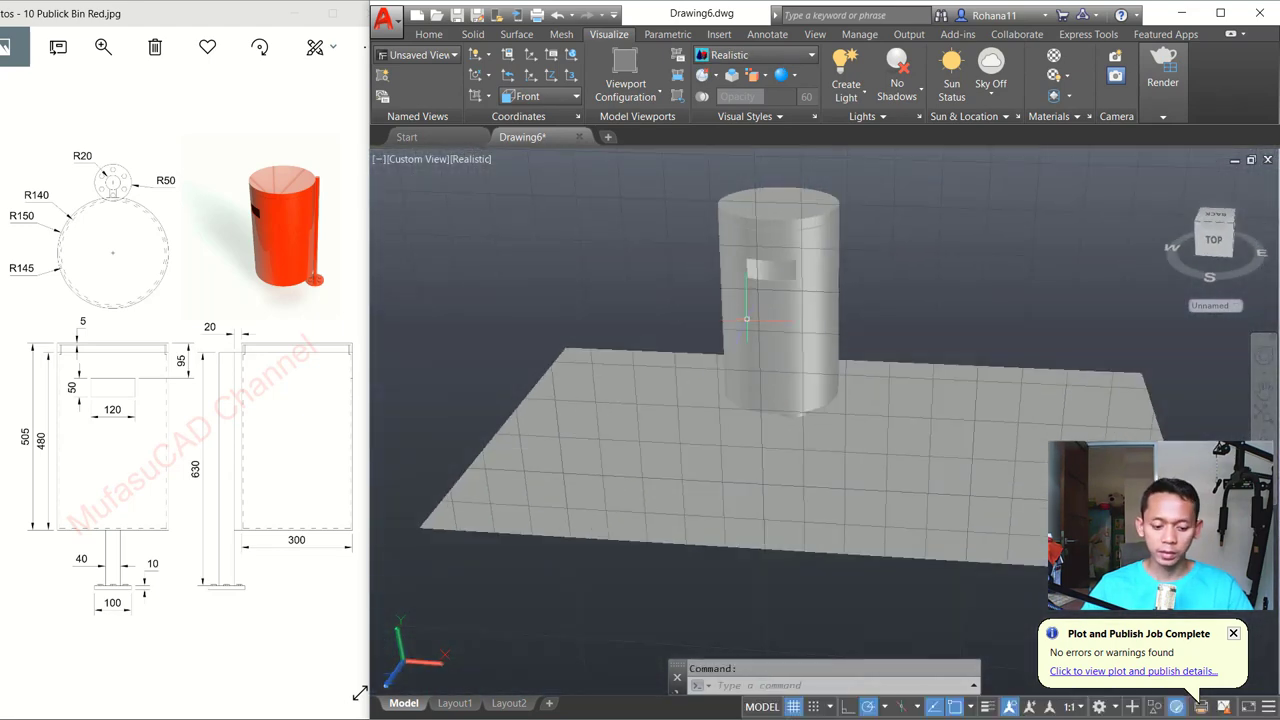
Turn off the grid with F7 and frame the bin and post from above
key("F7")
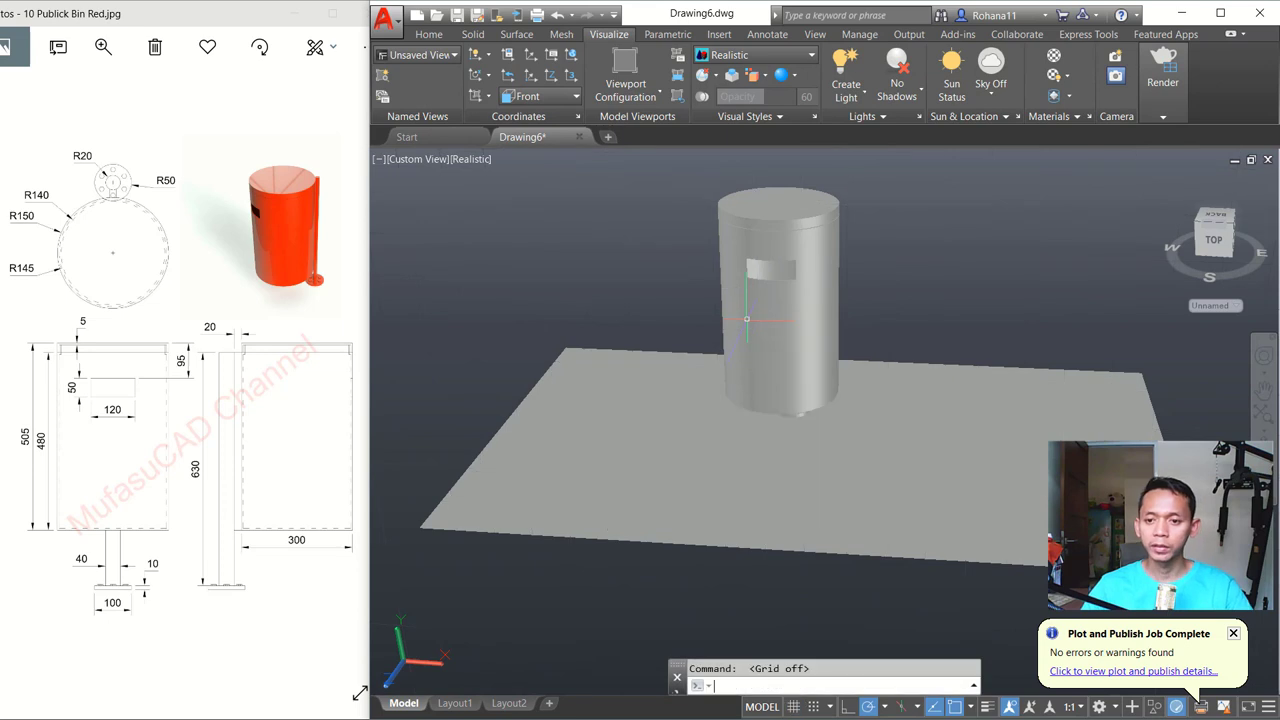
mouse_move(746, 320)
middle_mouse_down("shift")
mouse_move(731, 295)
mouse_move(680, 303)
mouse_move(678, 291)
middle_mouse_up("shift")
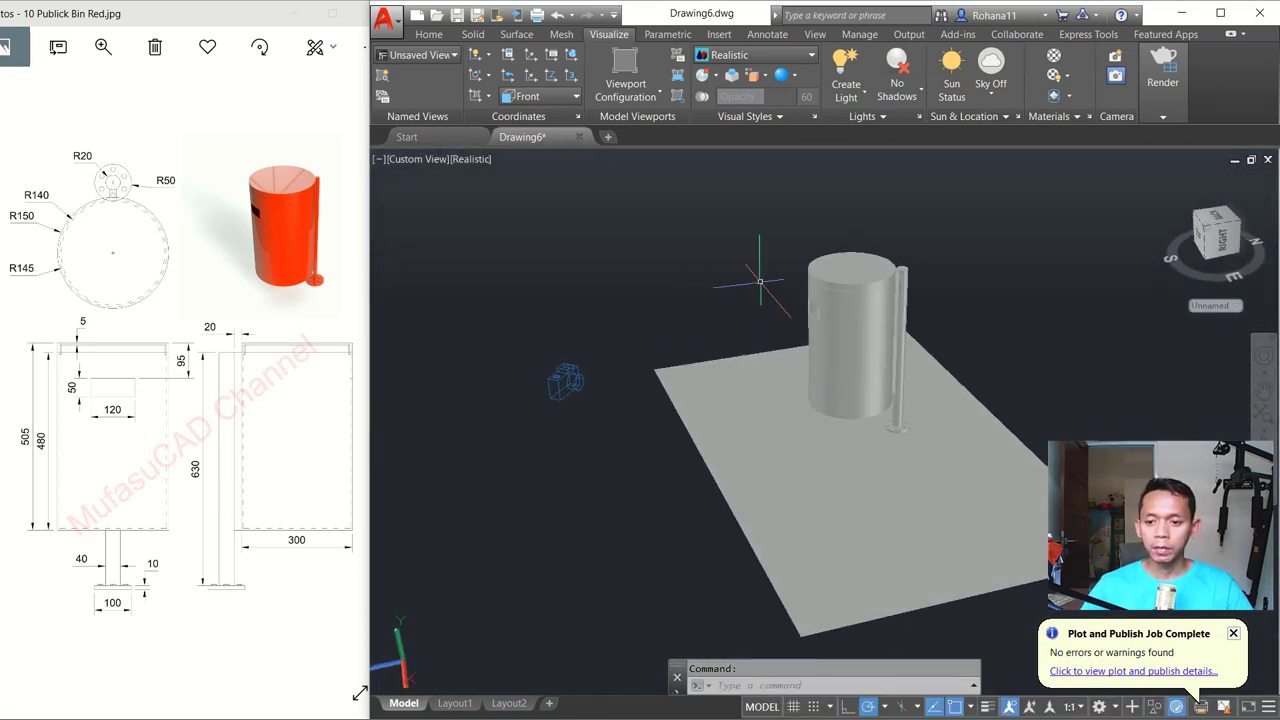
mouse_move(757, 286)
middle_mouse_down("shift")
mouse_move(704, 292)
mouse_move(748, 323)
mouse_move(767, 298)
middle_mouse_up("shift")
scroll(704, 292, "up", 3)
scroll(704, 292, "up", 3)
scroll(737, 320, "down", 1)
scroll(745, 305, "up", 1)
type("Rm")
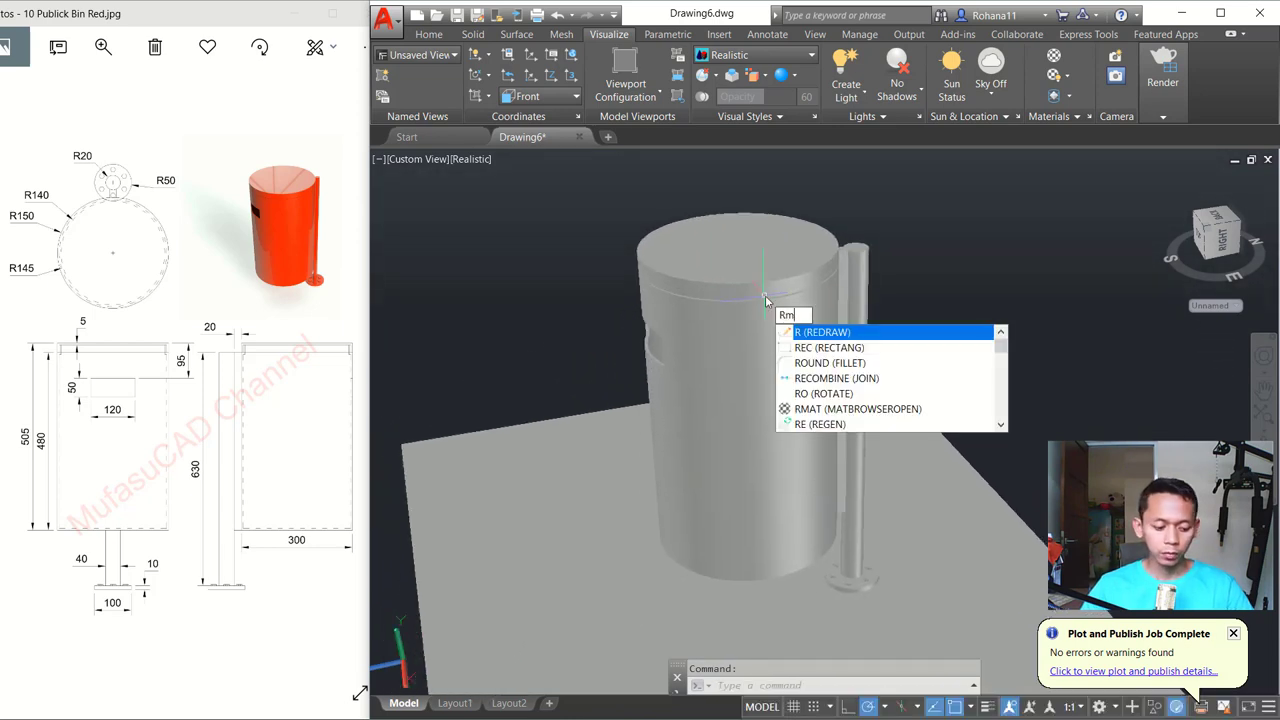
type("at")
Open the Materials Browser, hide the ground plane, and apply Smooth - Red to the bin
key("Return")
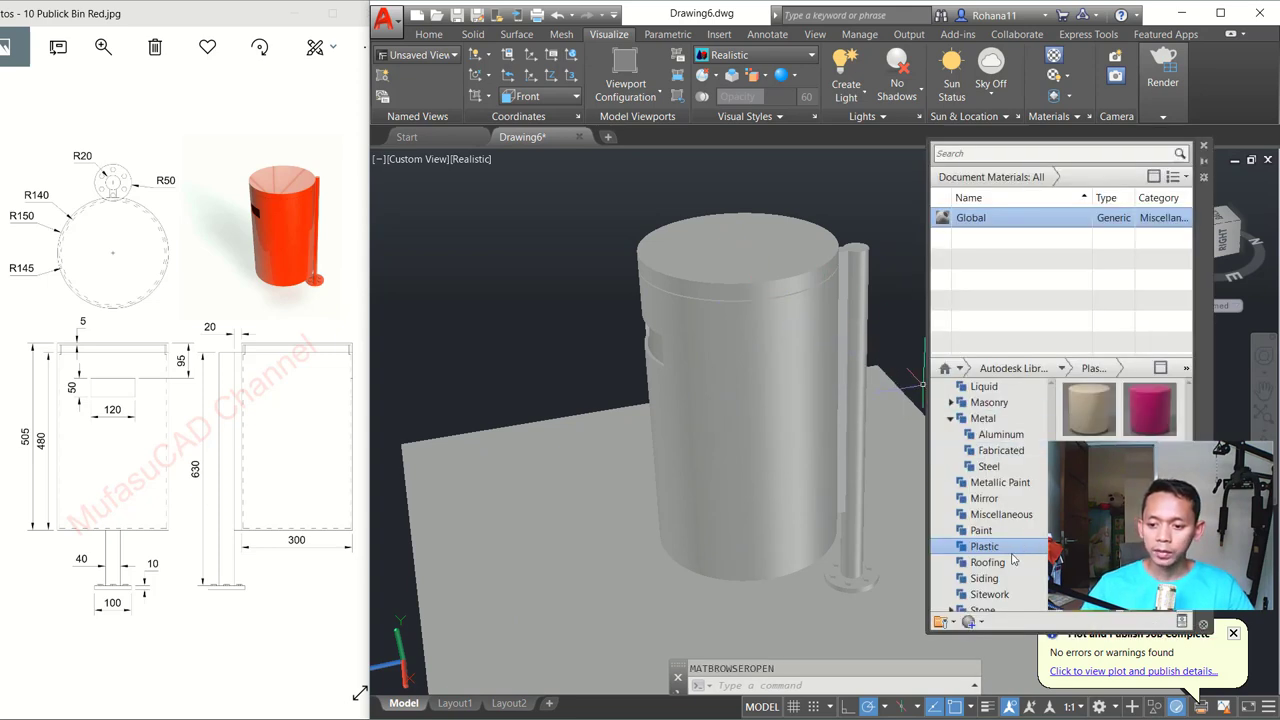
scroll(1120, 410, "down", 2)
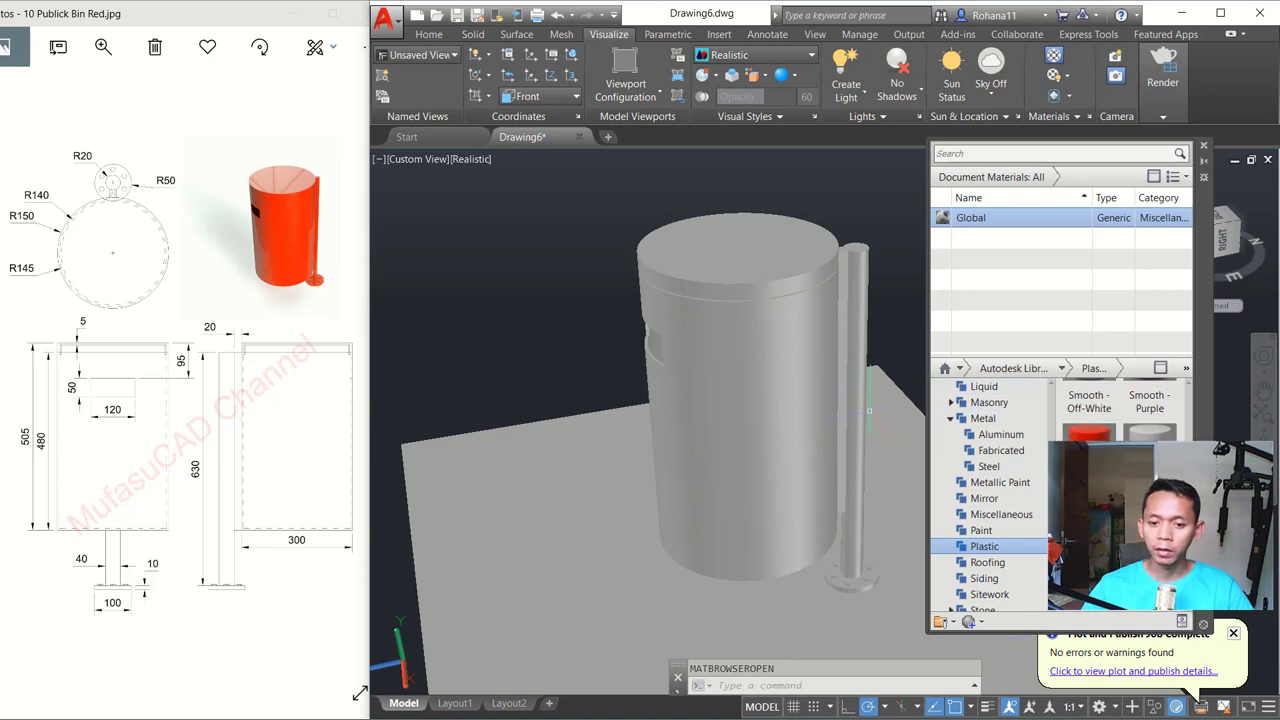
left_click(547, 443)
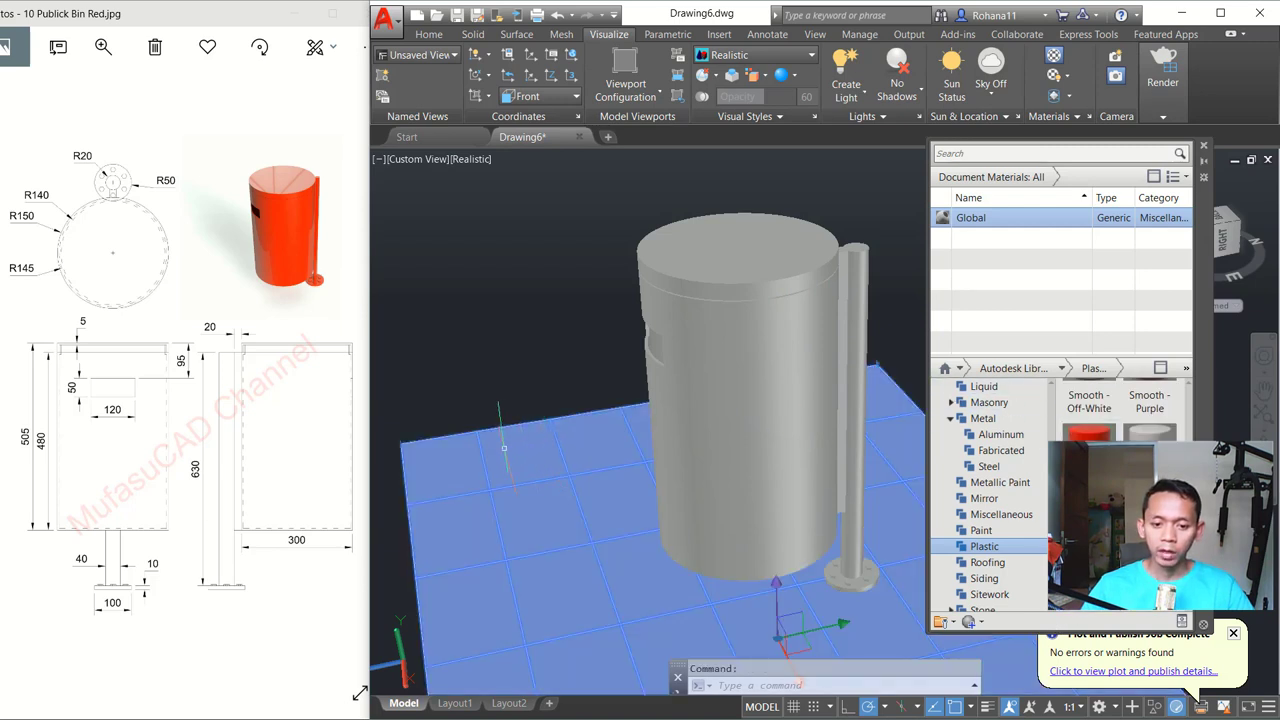
right_click(504, 448)
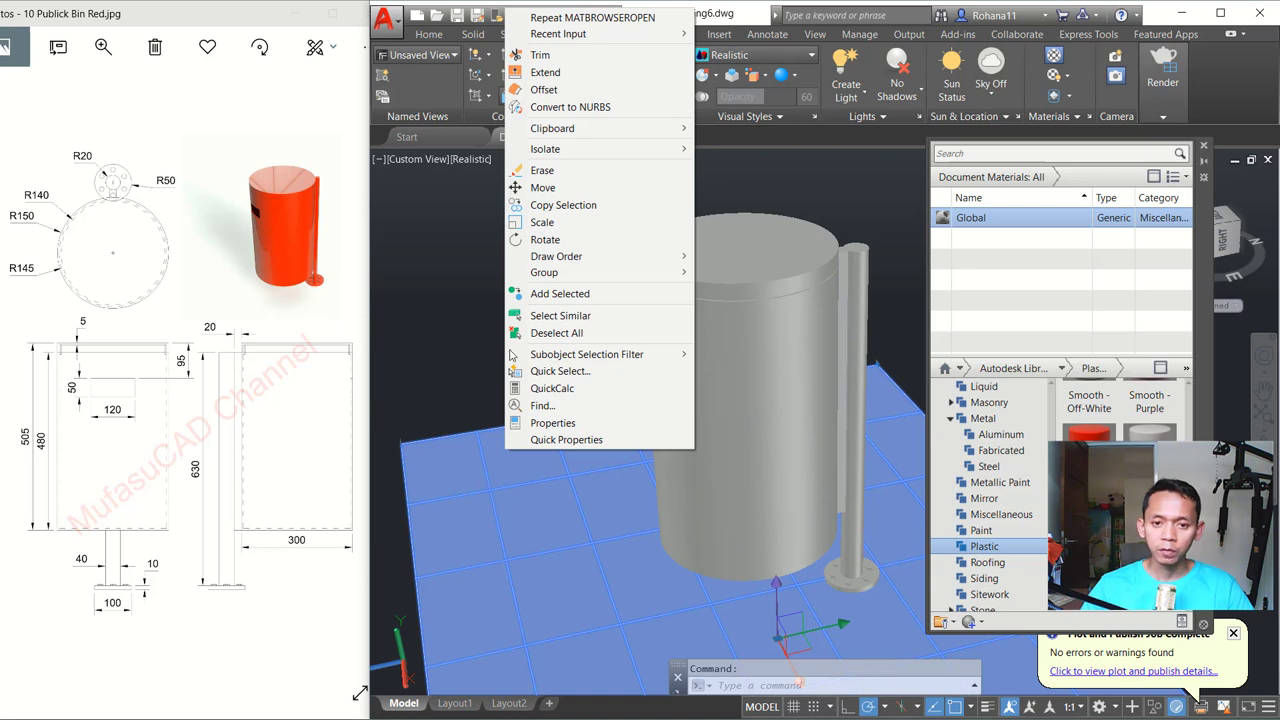
mouse_move(596, 149)
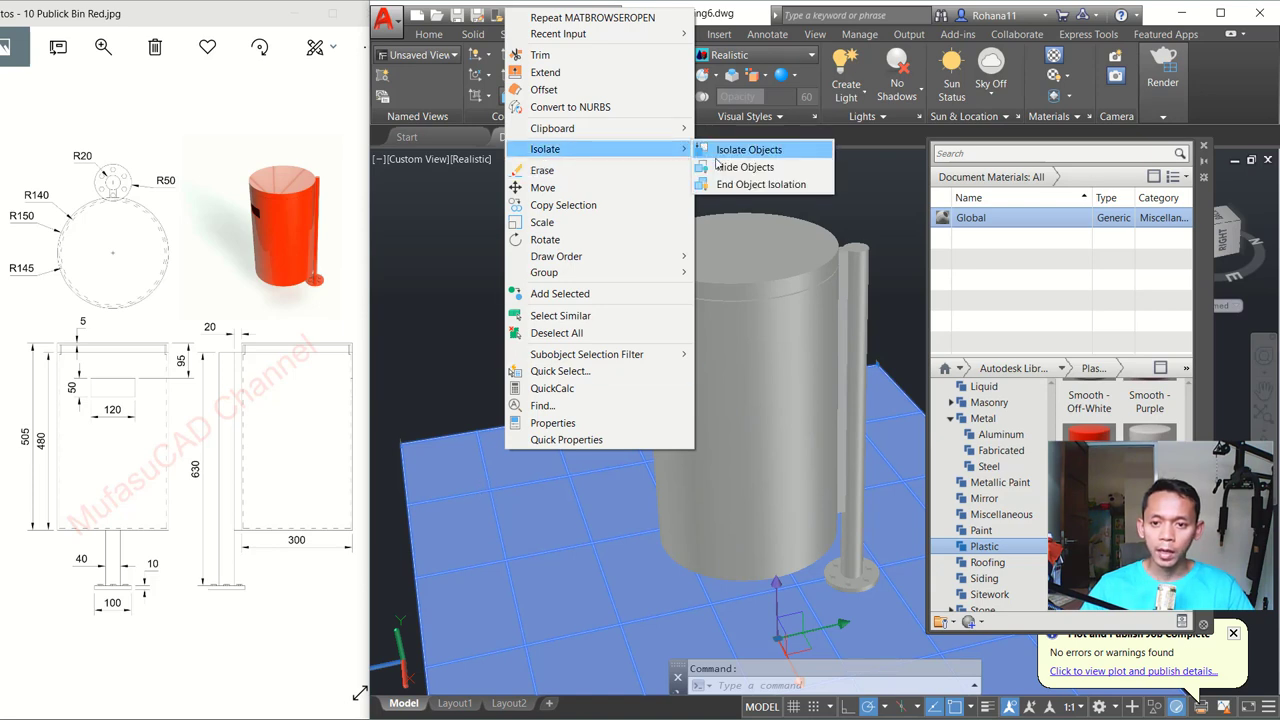
left_click(722, 167)
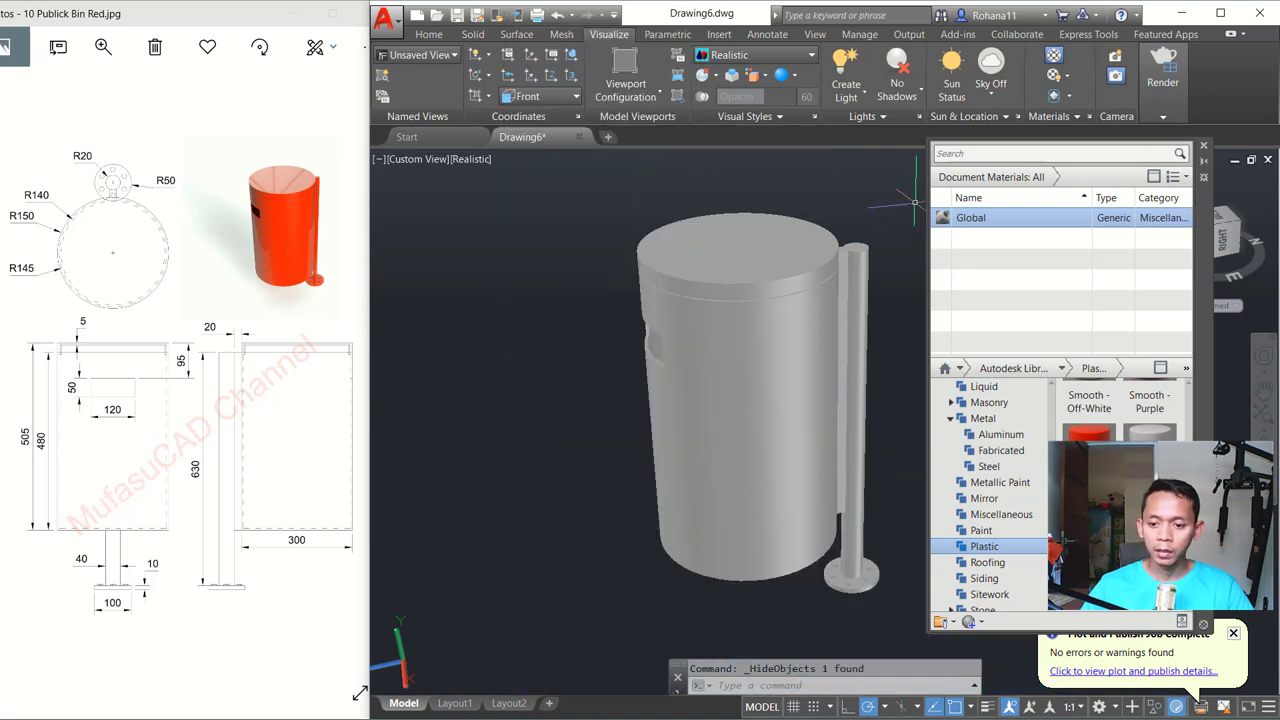
left_click(915, 202)
left_click(580, 612)
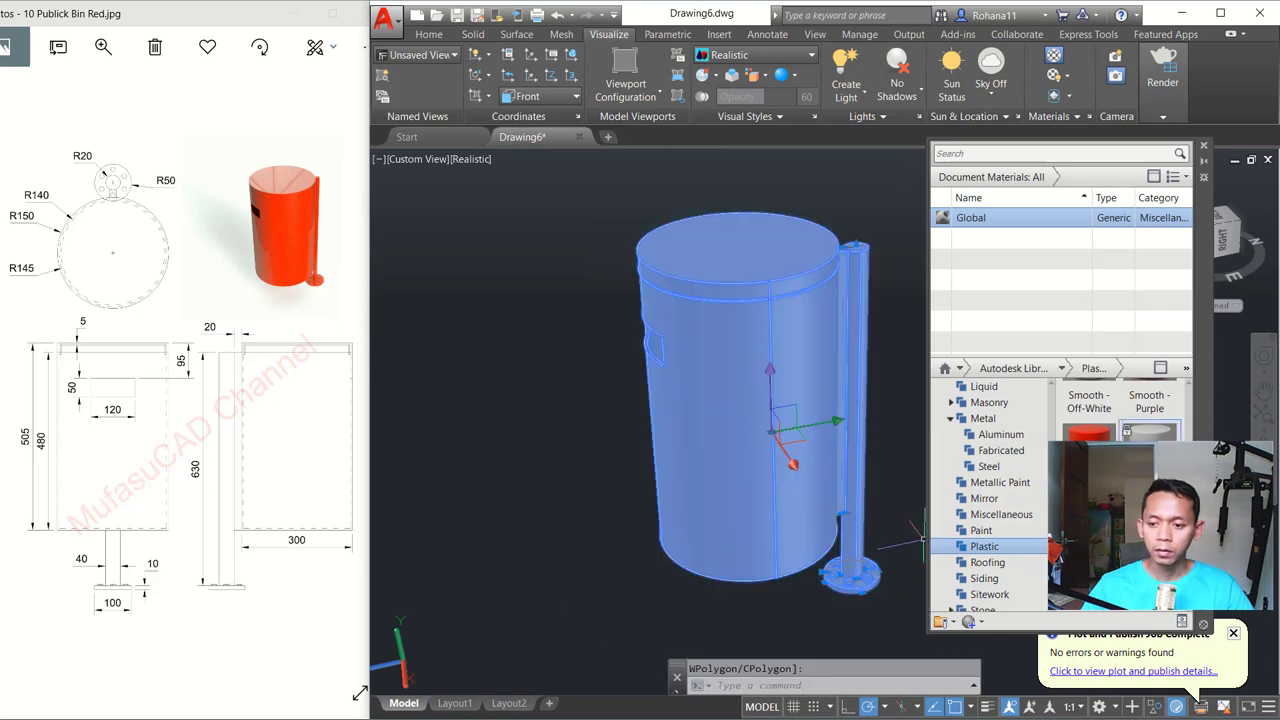
left_click(1088, 432)
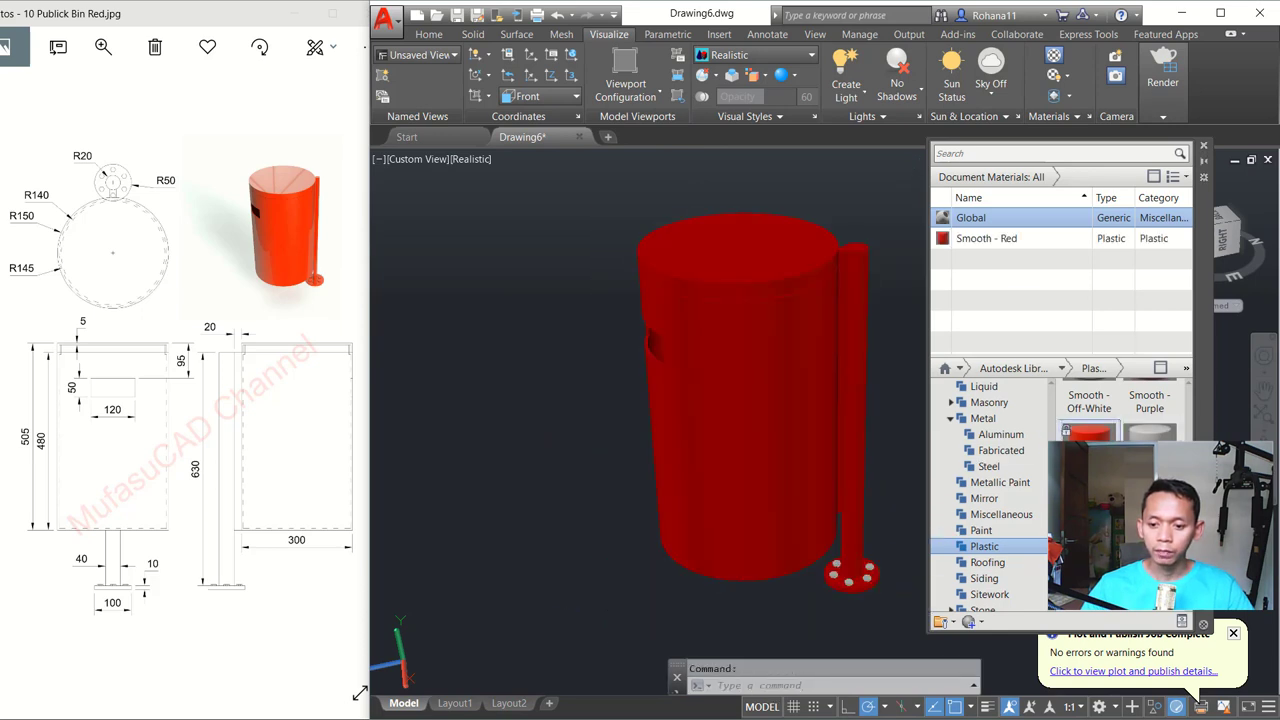
Explode the bolt array and assign Smooth - Red to all bin parts including bolts
left_click(866, 578)
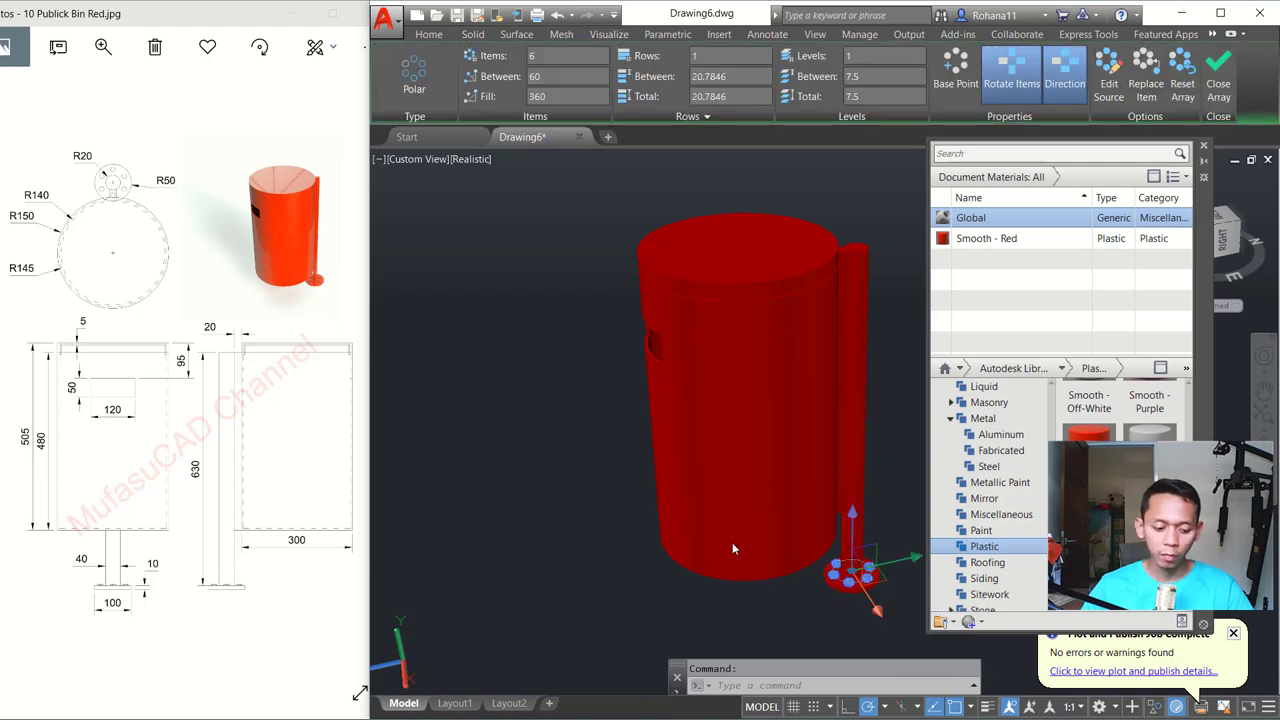
type("exp")
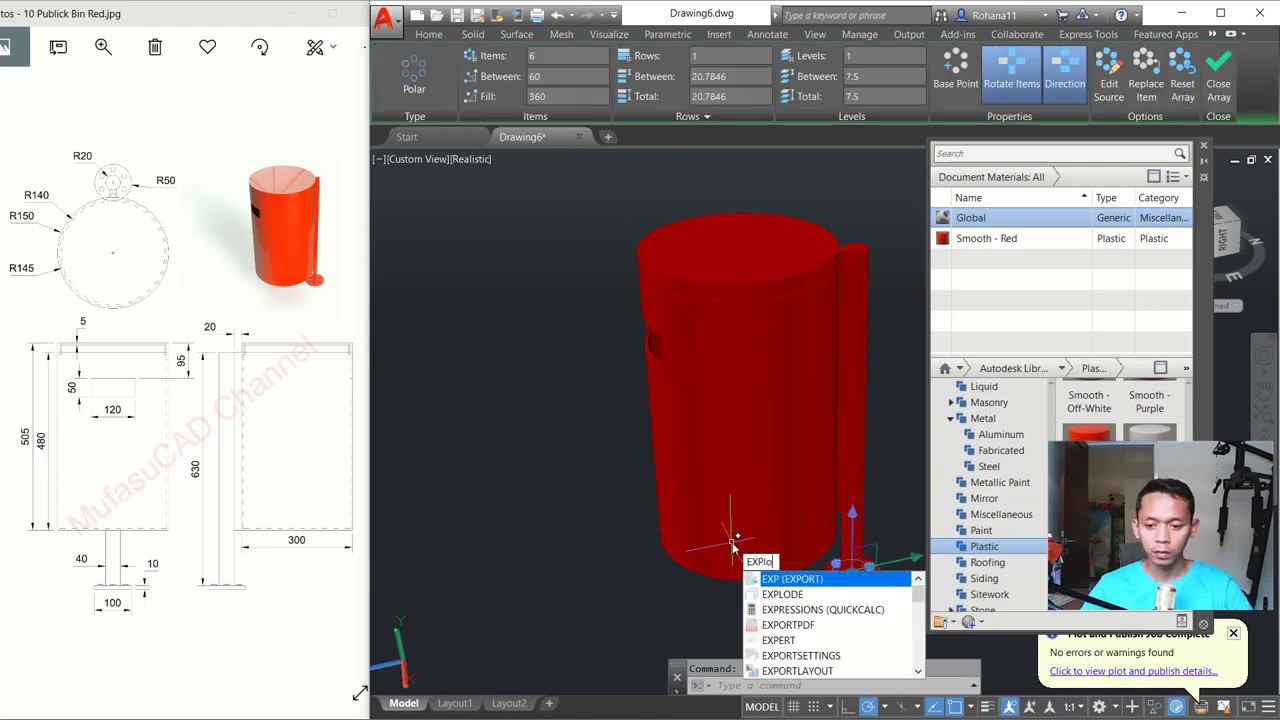
type("lo")
key("Return")
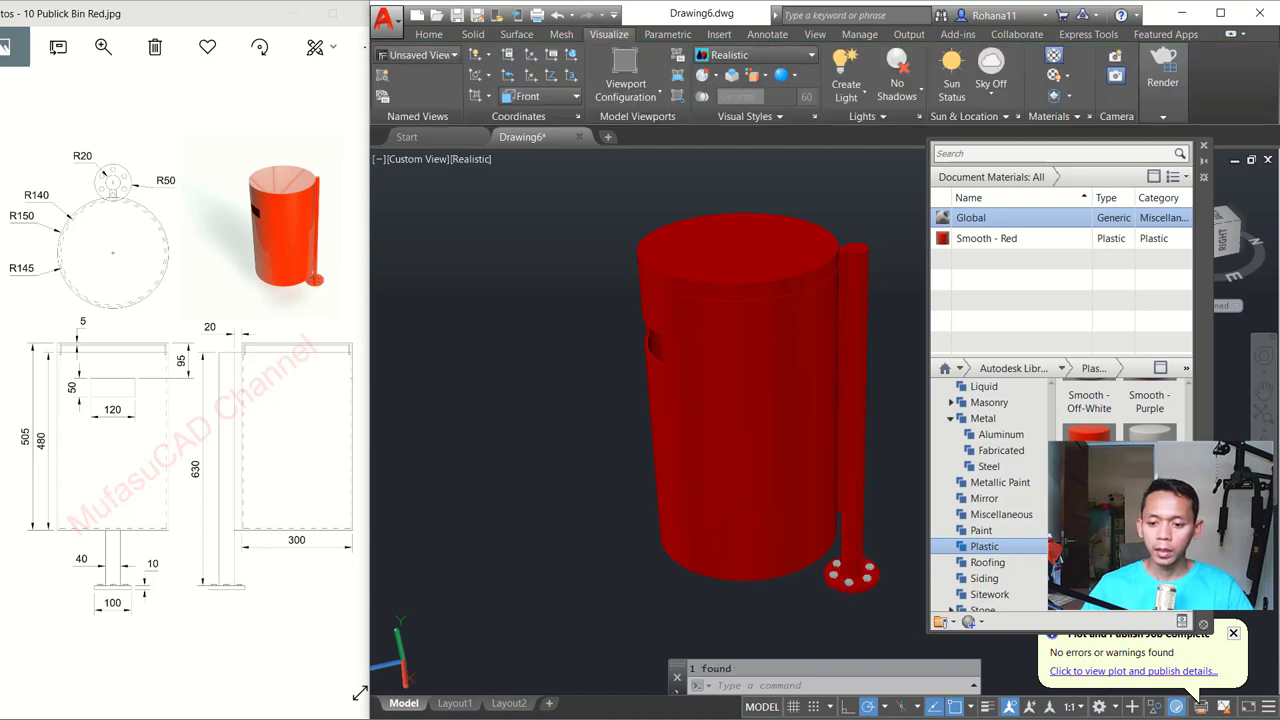
left_click(893, 600)
left_click(840, 566)
left_click(993, 239)
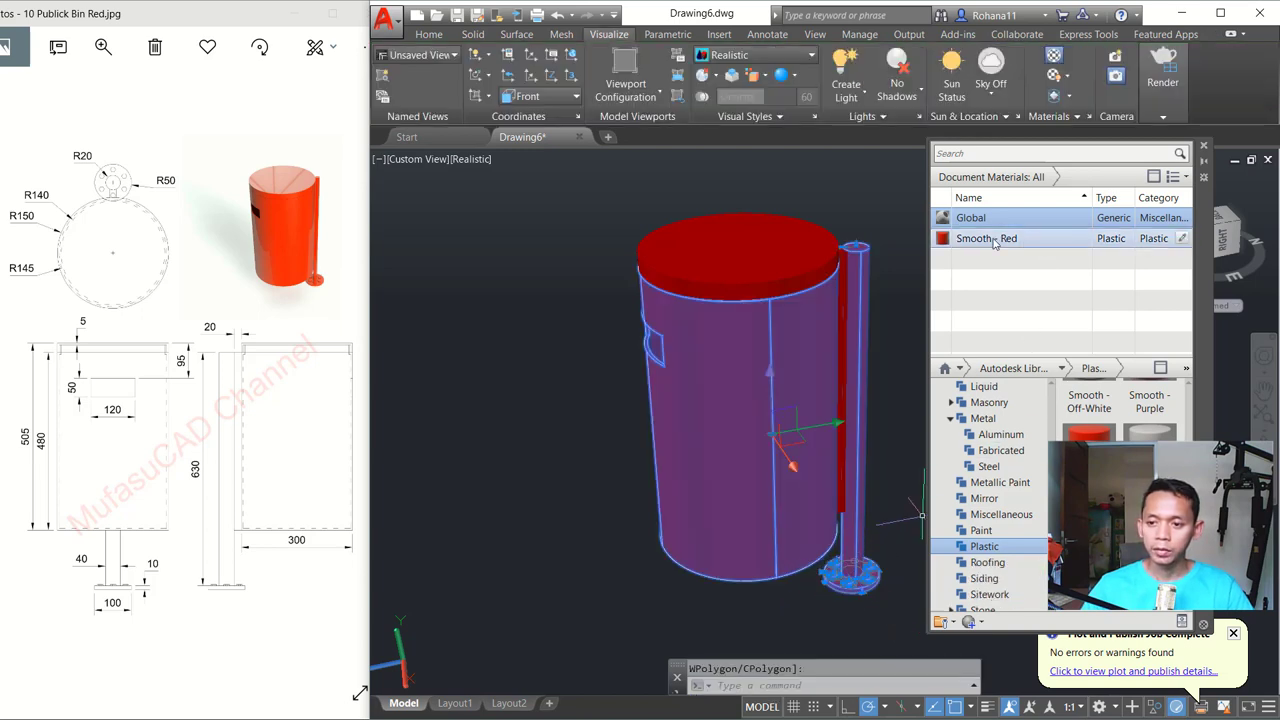
right_click(993, 241)
left_click(1030, 249)
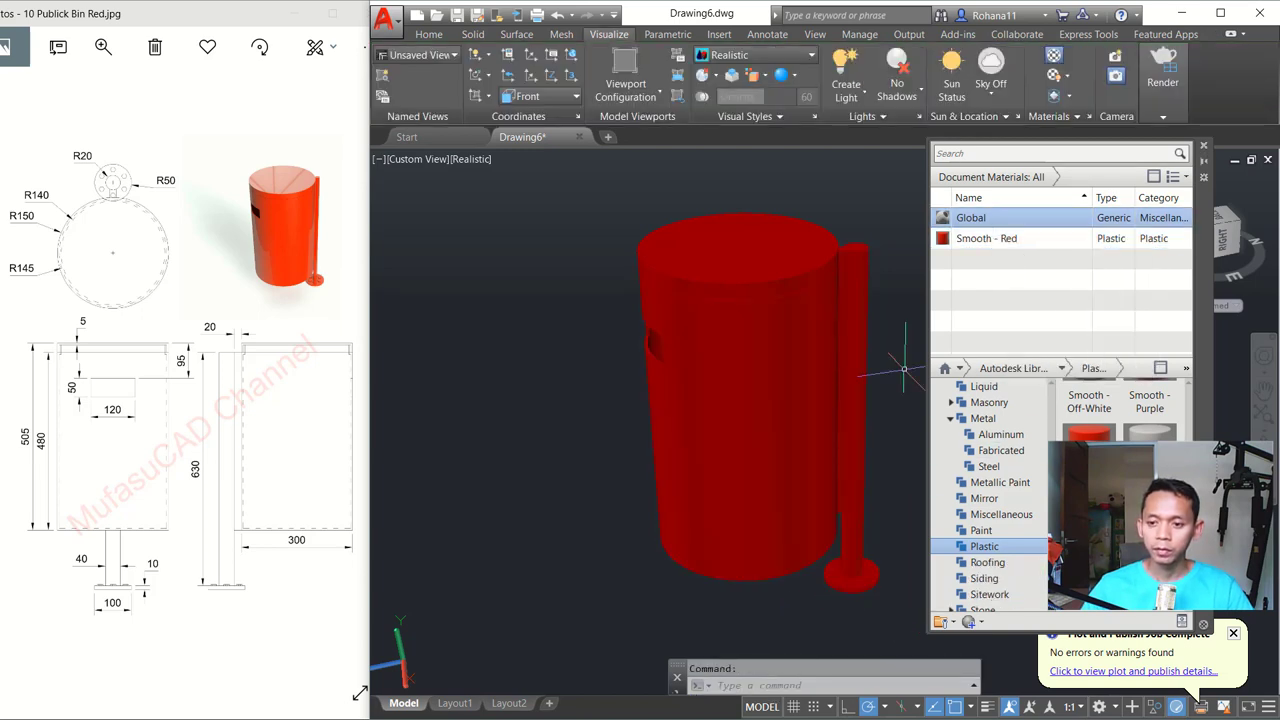
left_click(1204, 146)
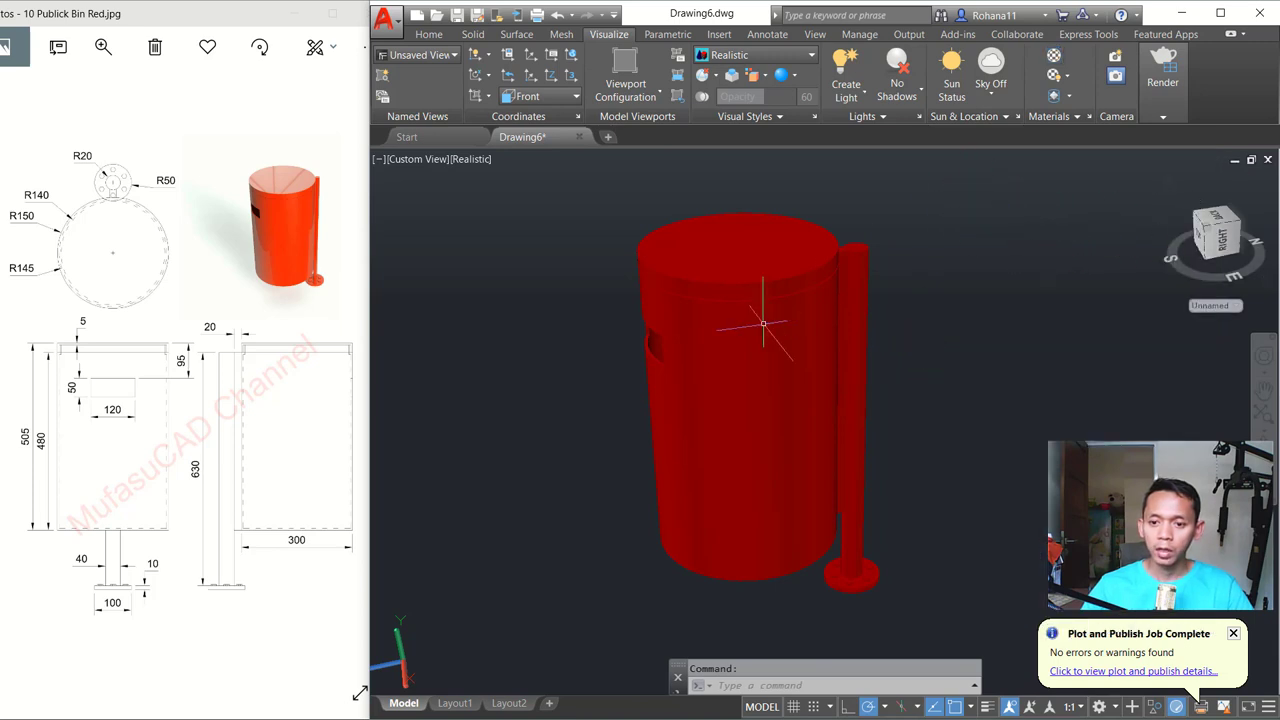
Give Smooth - Red a Glossy finish with a light grey tint of RGB 224,224,224
left_click(1056, 56)
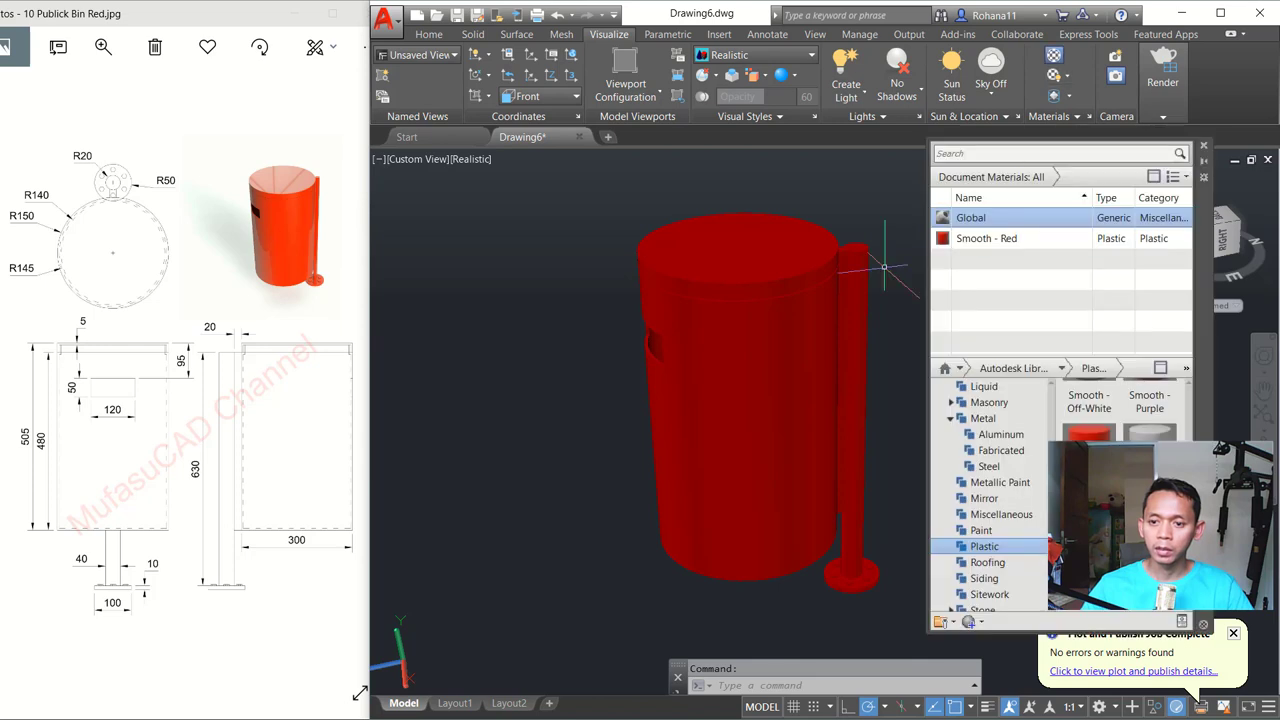
double_click(998, 240)
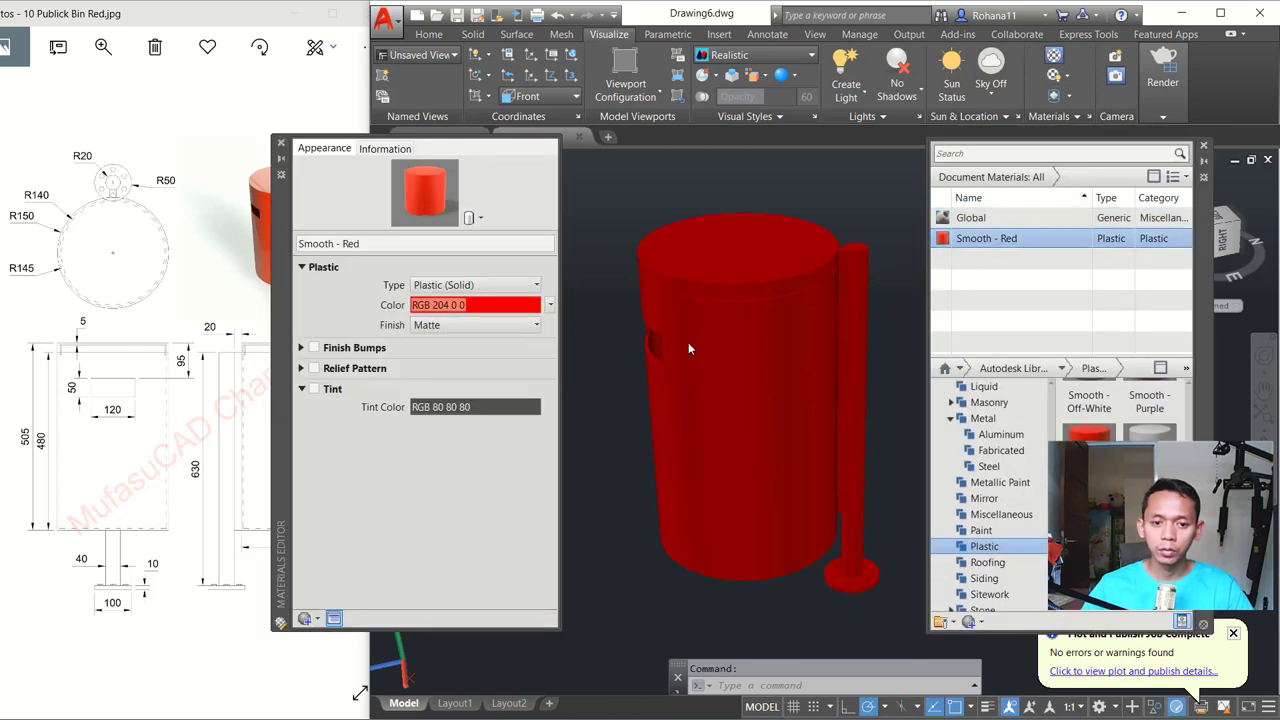
left_click(462, 328)
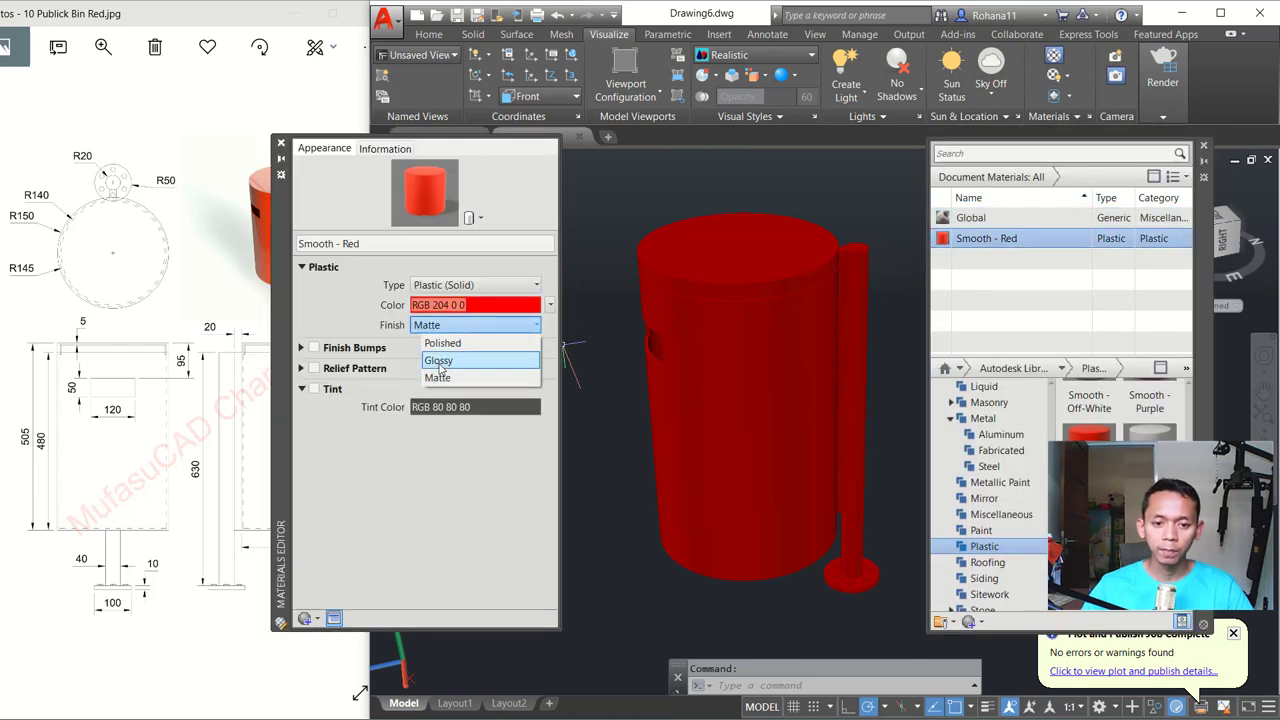
left_click(440, 362)
left_click(313, 390)
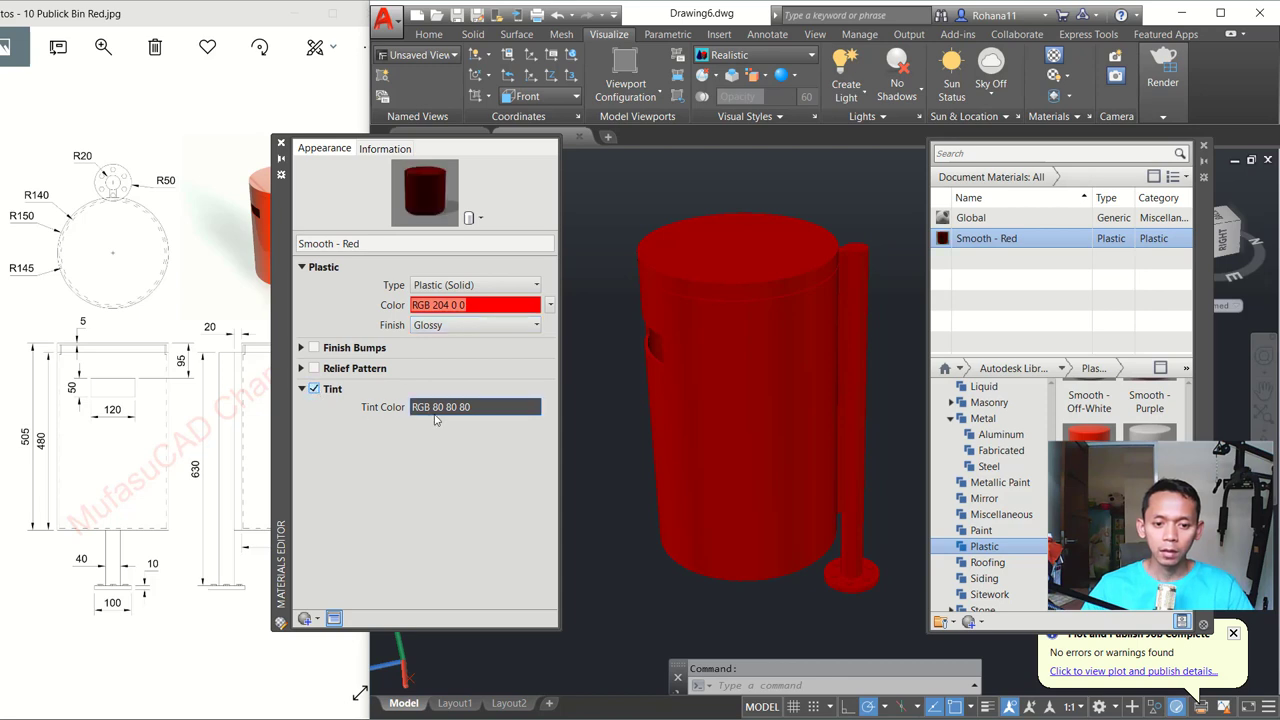
left_click(437, 410)
left_click_drag(468, 298, 468, 286)
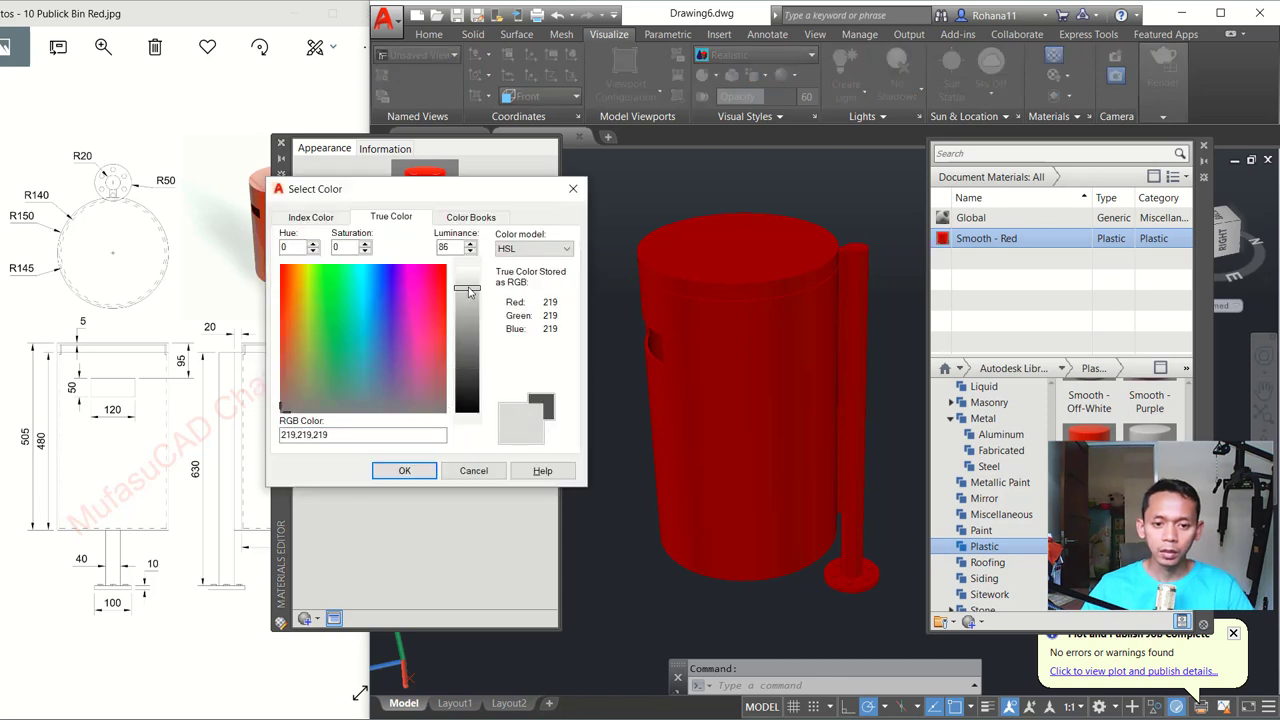
left_click(404, 471)
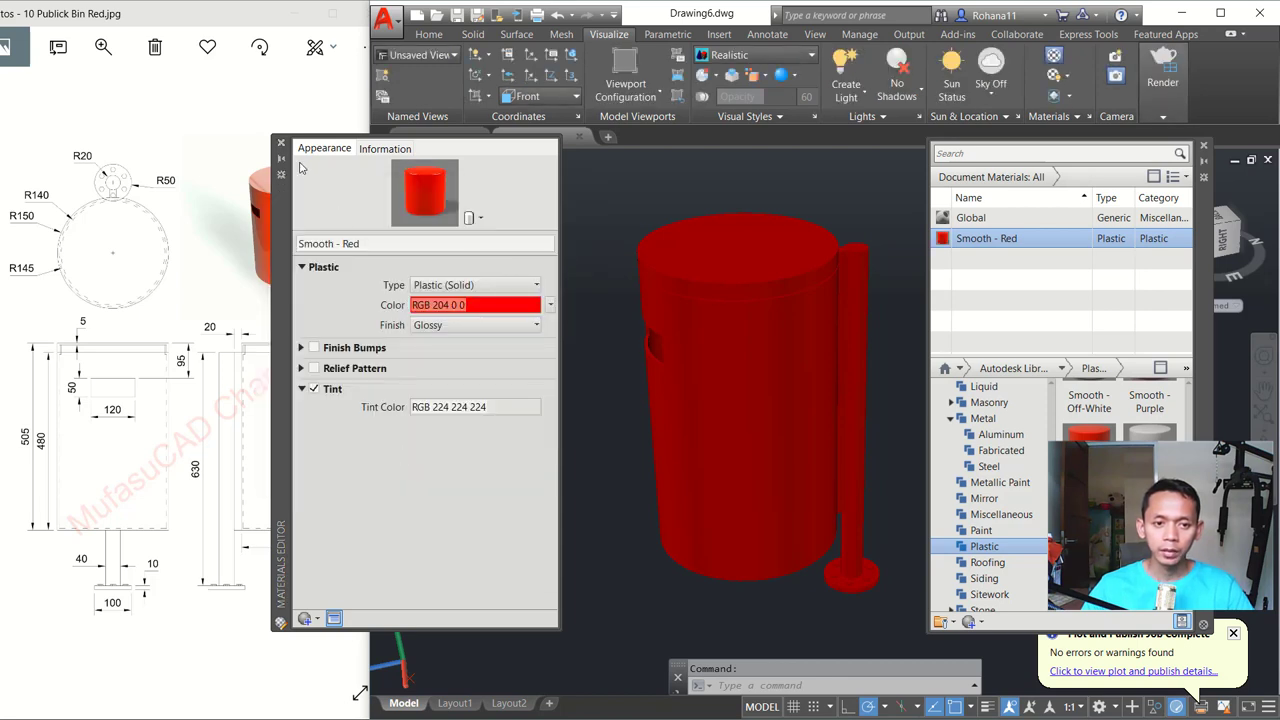
left_click(281, 146)
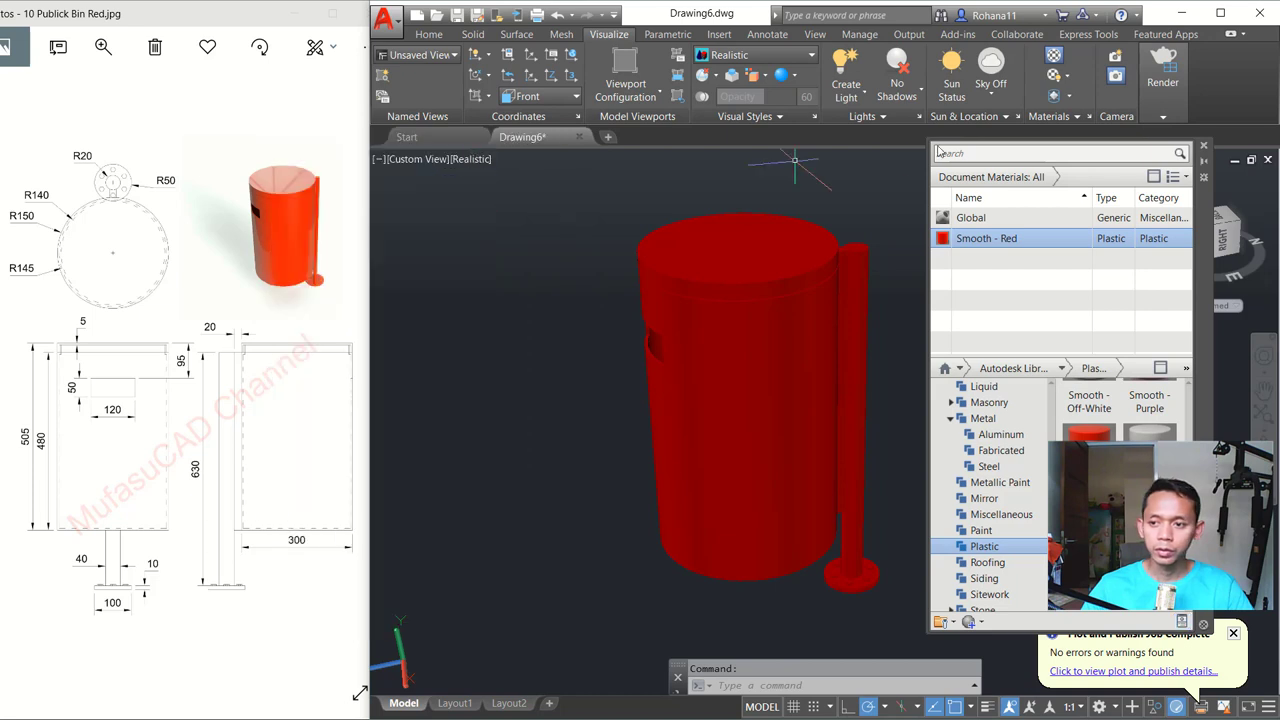
End object isolation so the grey floor reappears under the bin
left_click(1205, 148)
right_click(910, 226)
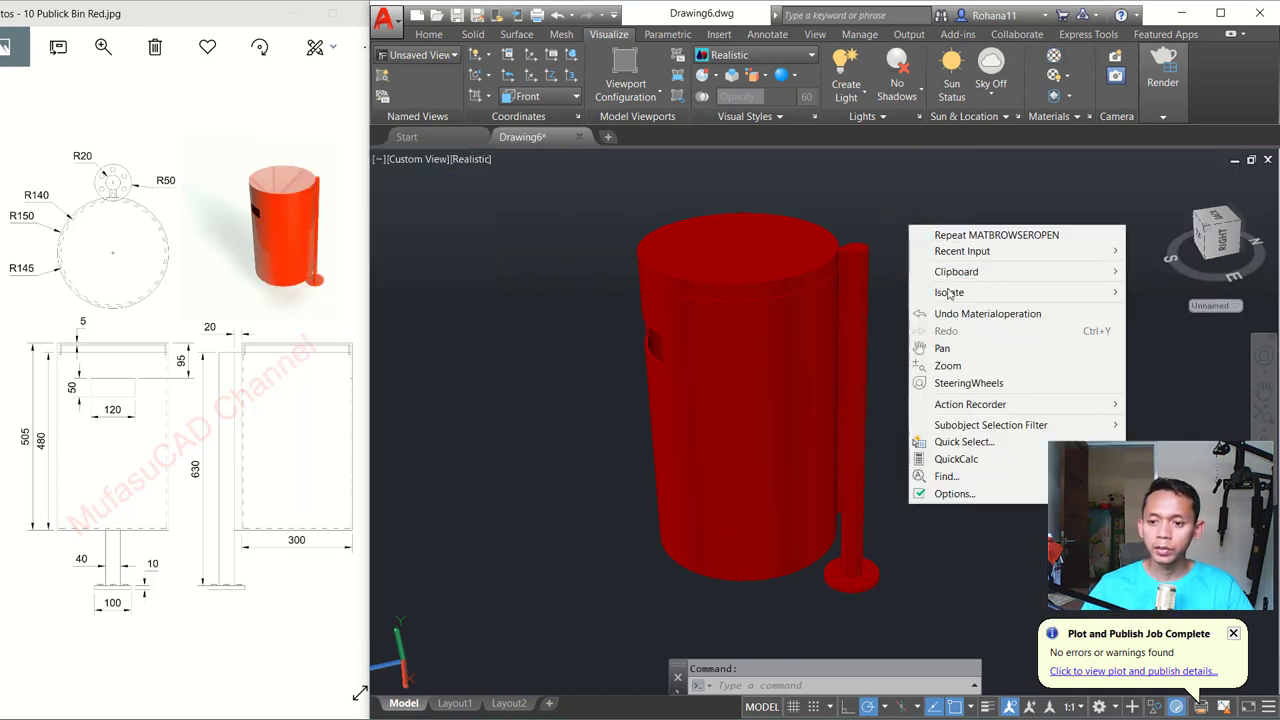
mouse_move(1010, 292)
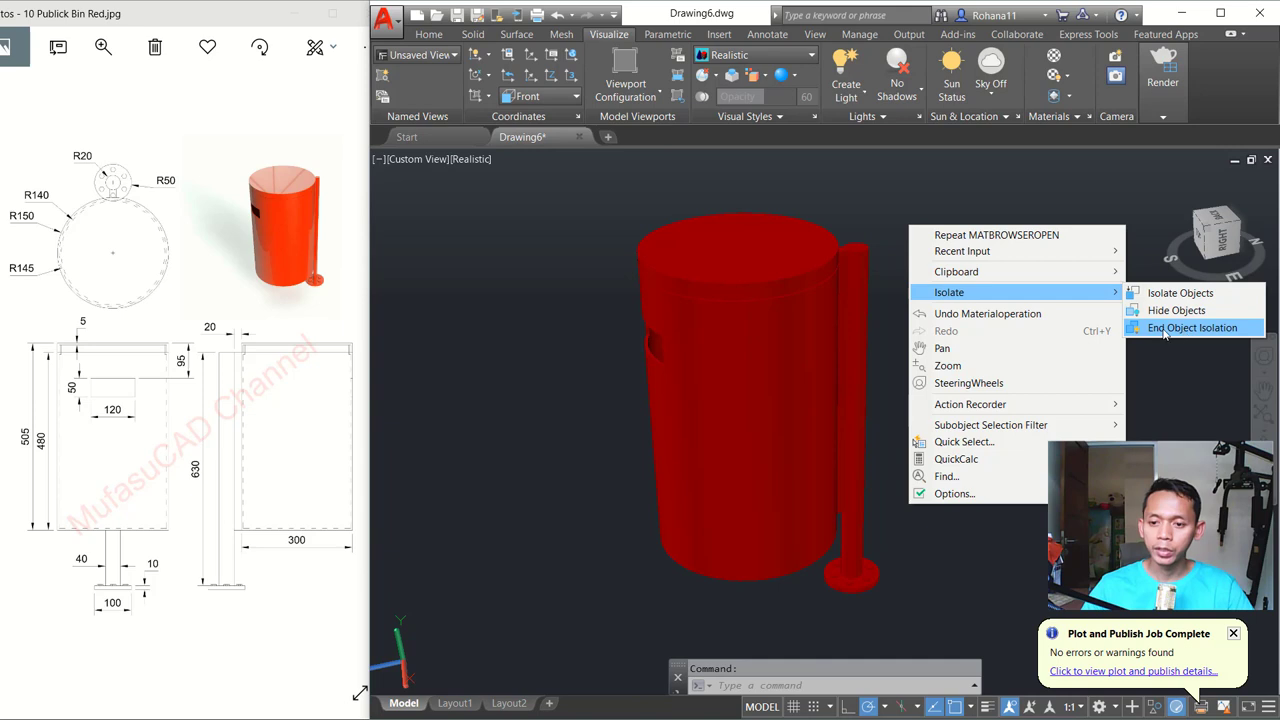
left_click(1165, 328)
mouse_move(980, 297)
middle_mouse_down("shift")
mouse_move(949, 296)
mouse_move(974, 309)
middle_mouse_up("shift")
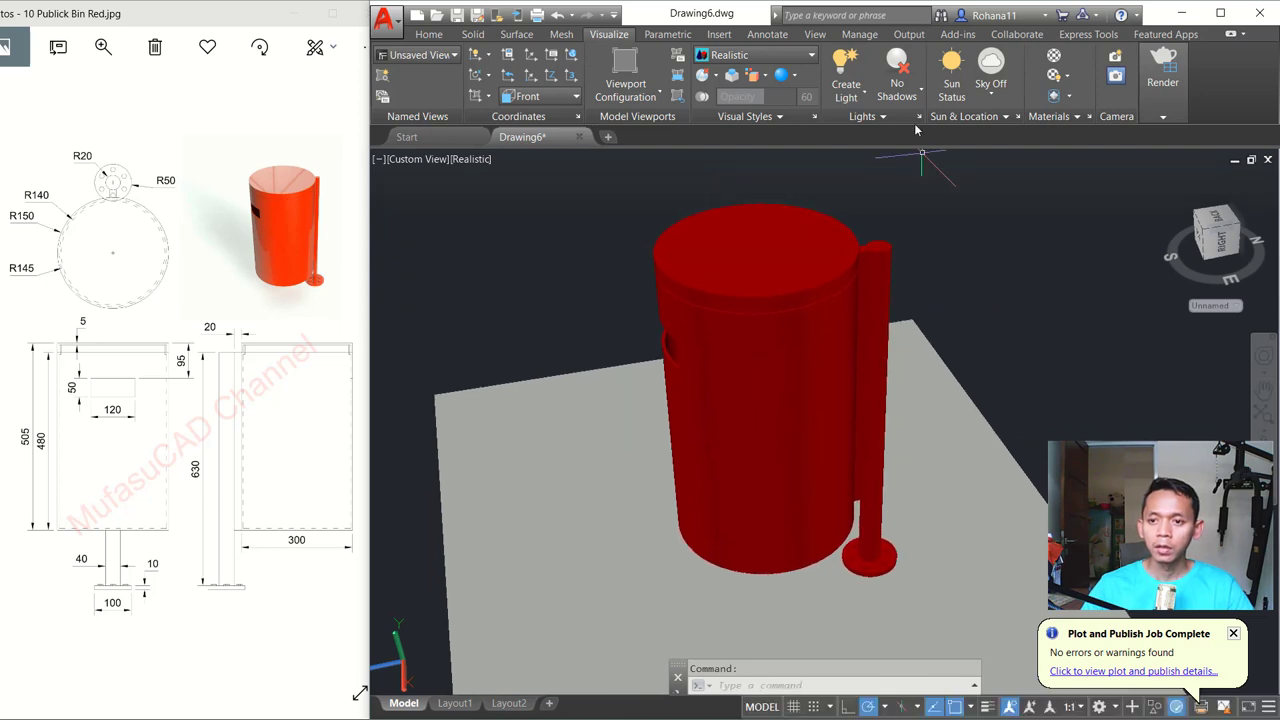
Turn on full shadows and set the render preset to High
left_click(897, 82)
left_click(925, 189)
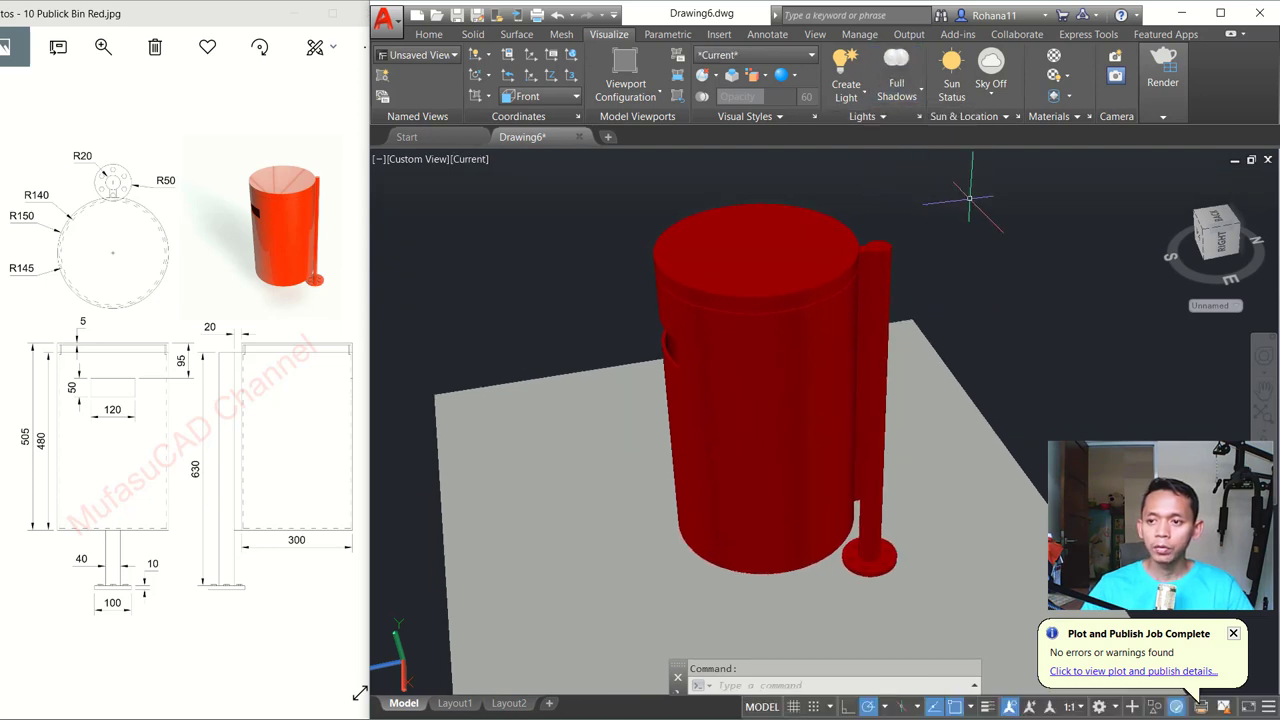
left_click(1160, 115)
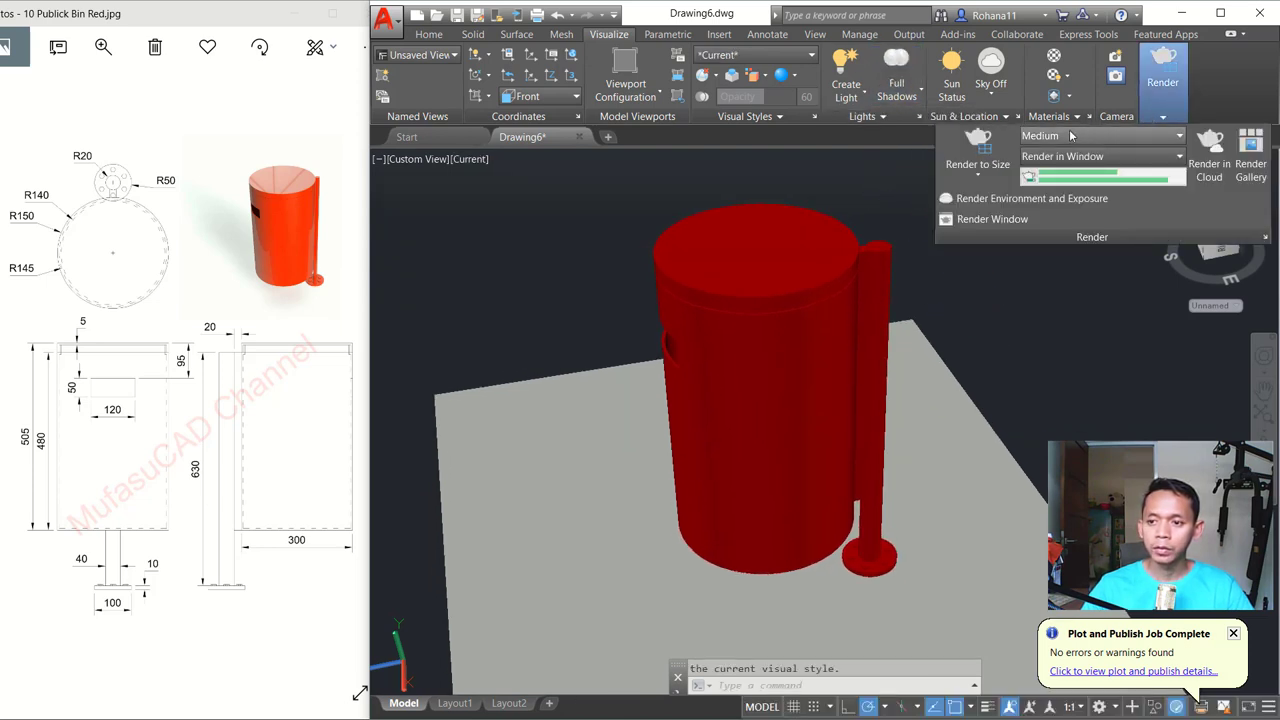
left_click(1060, 135)
left_click(1038, 186)
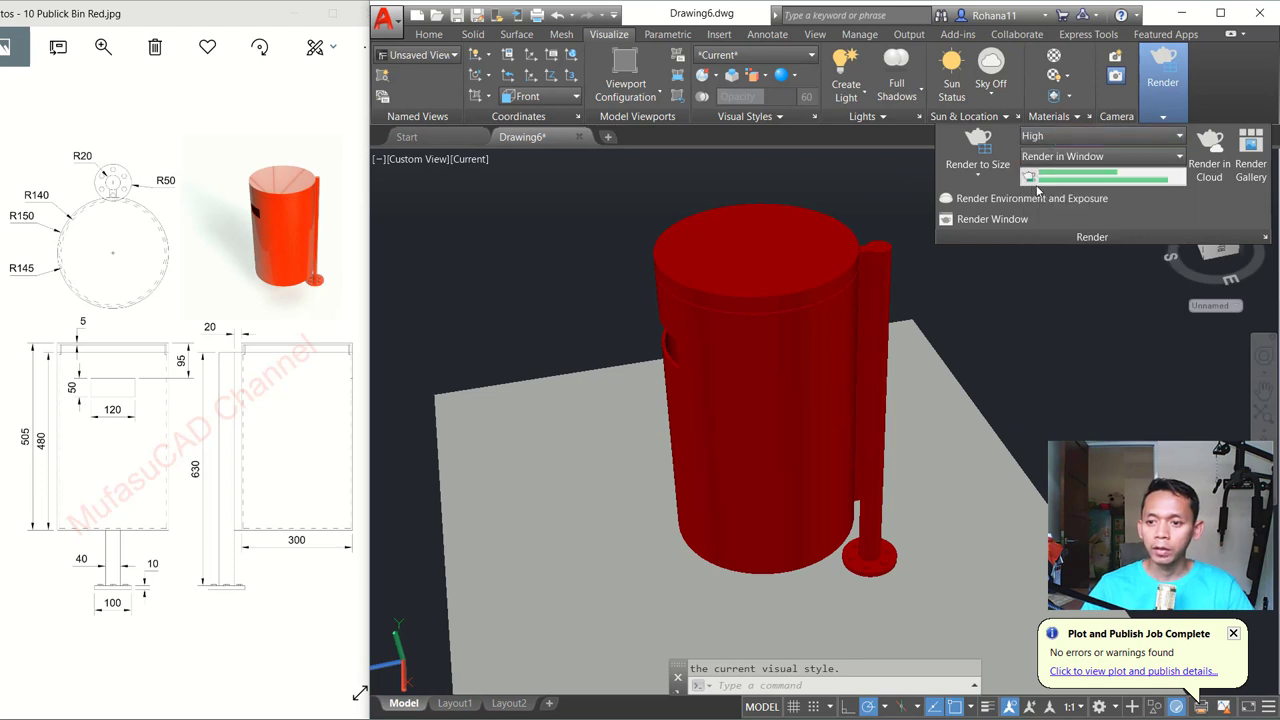
left_click(978, 168)
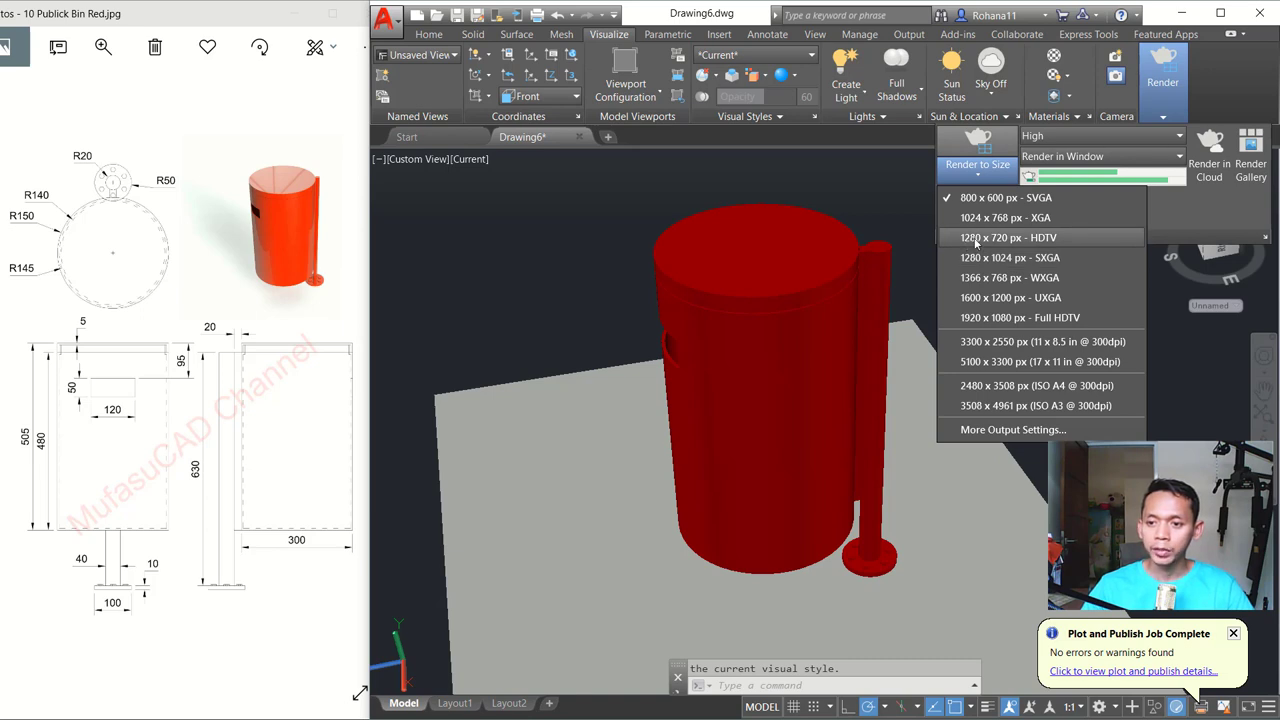
left_click(975, 240)
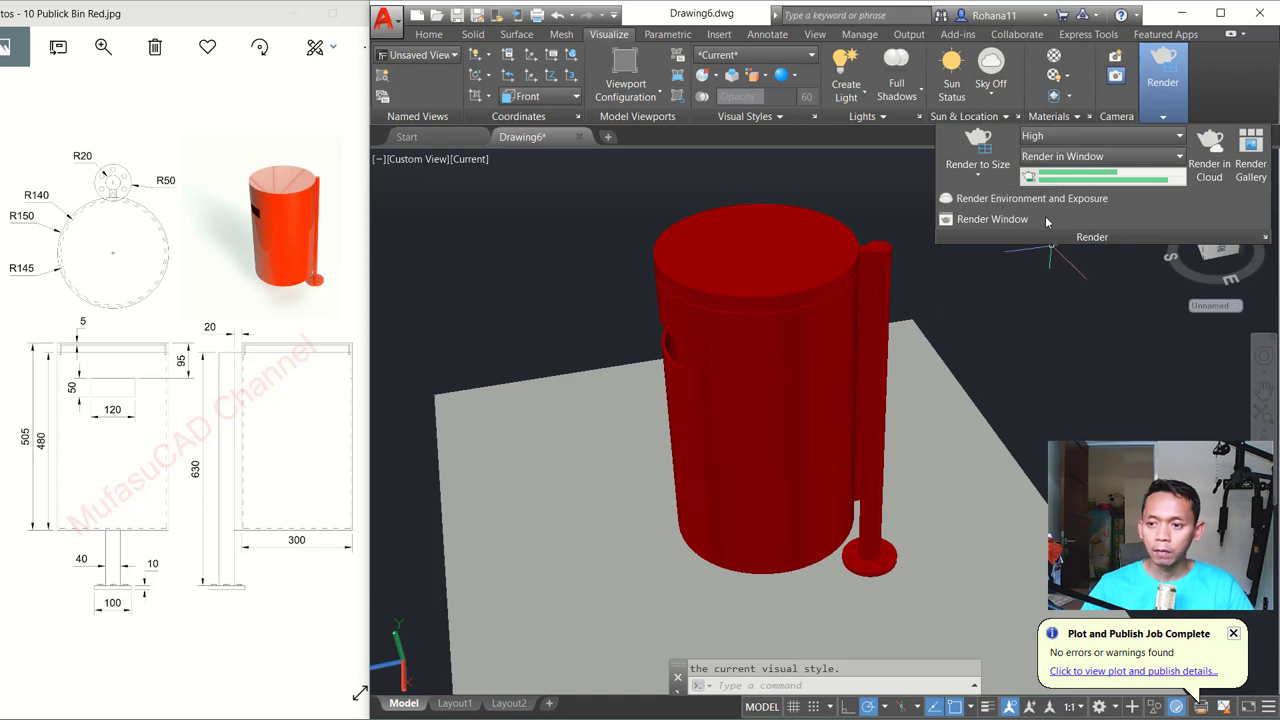
Turn the render environment on with a custom solid white background
left_click(1030, 198)
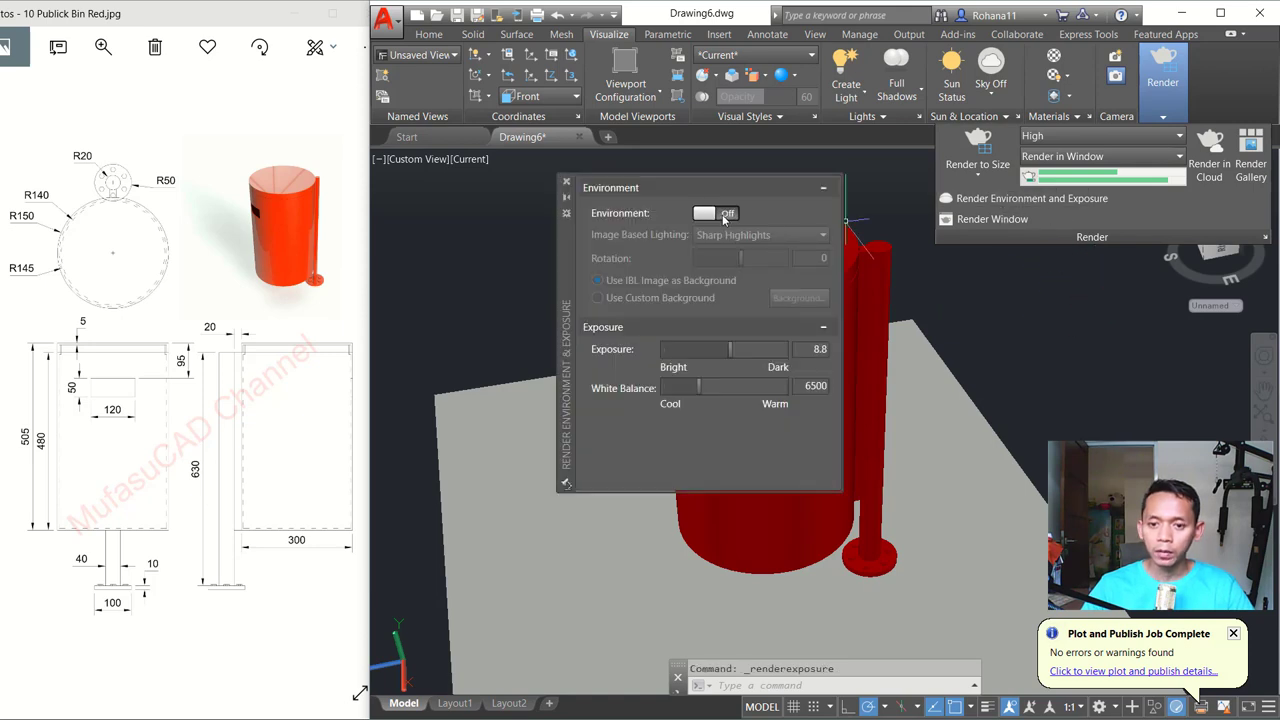
left_click(718, 214)
left_click(598, 298)
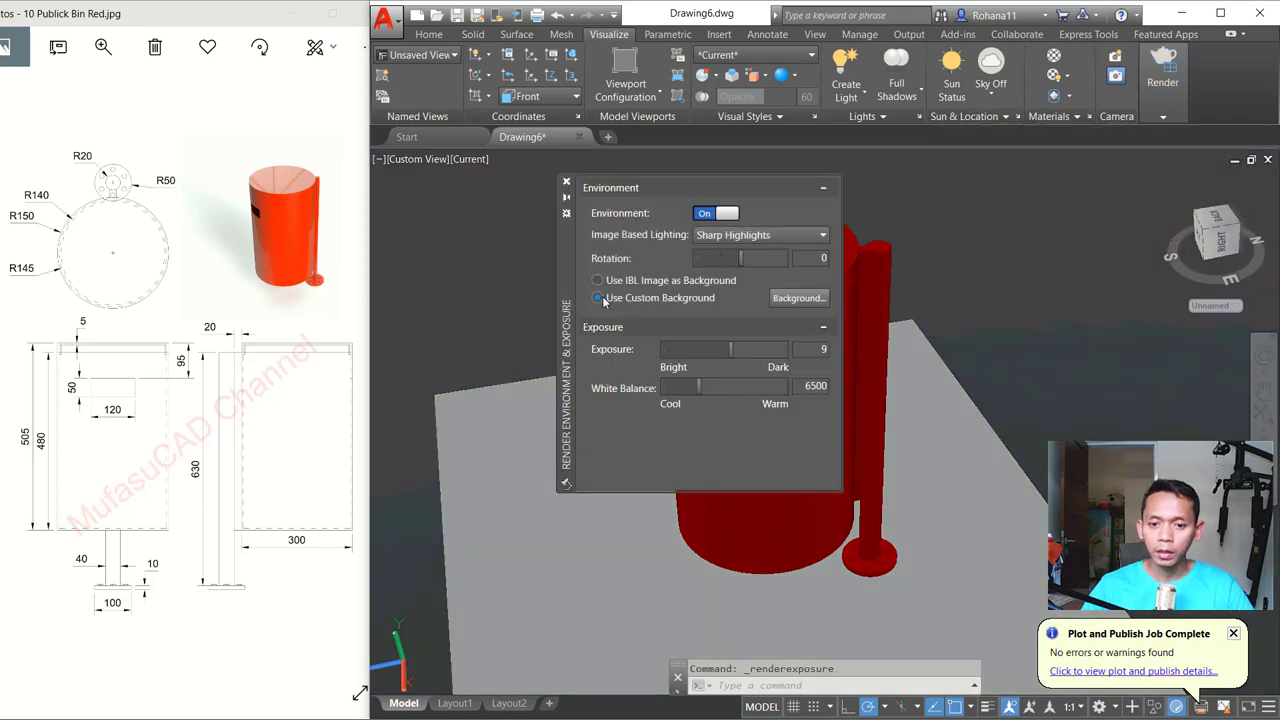
left_click(790, 298)
left_click(808, 243)
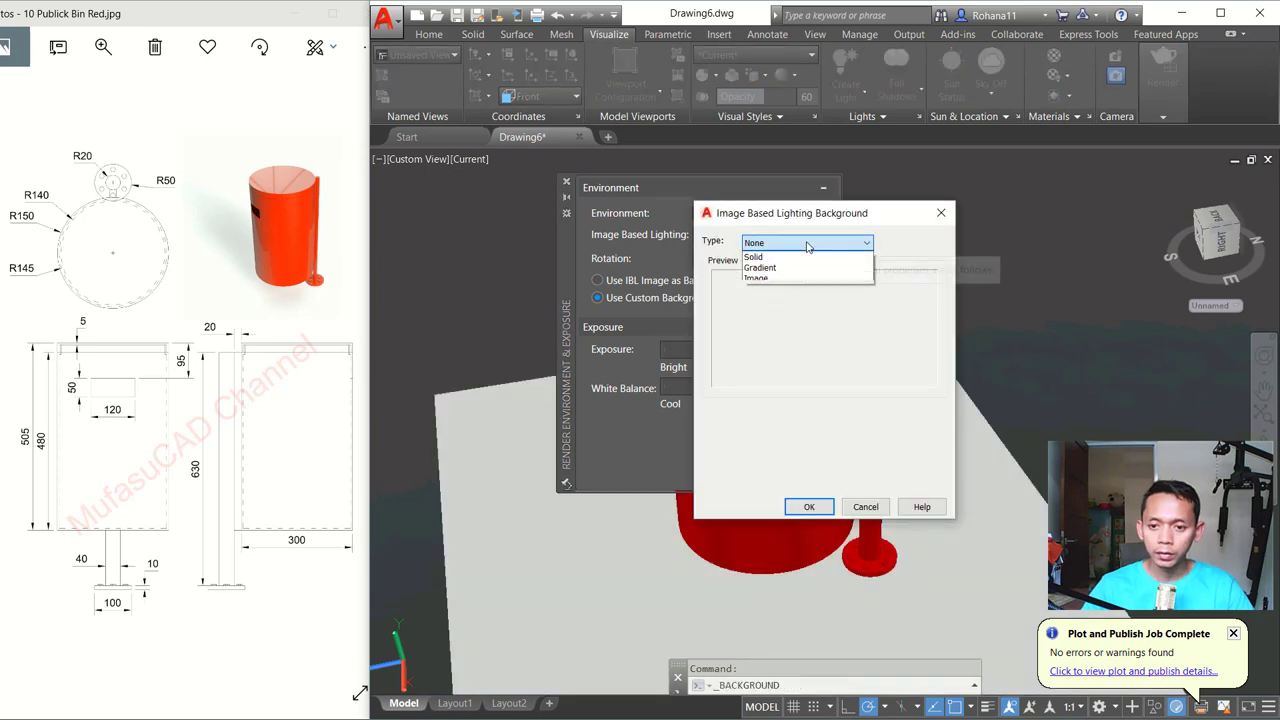
left_click(798, 263)
left_click(768, 466)
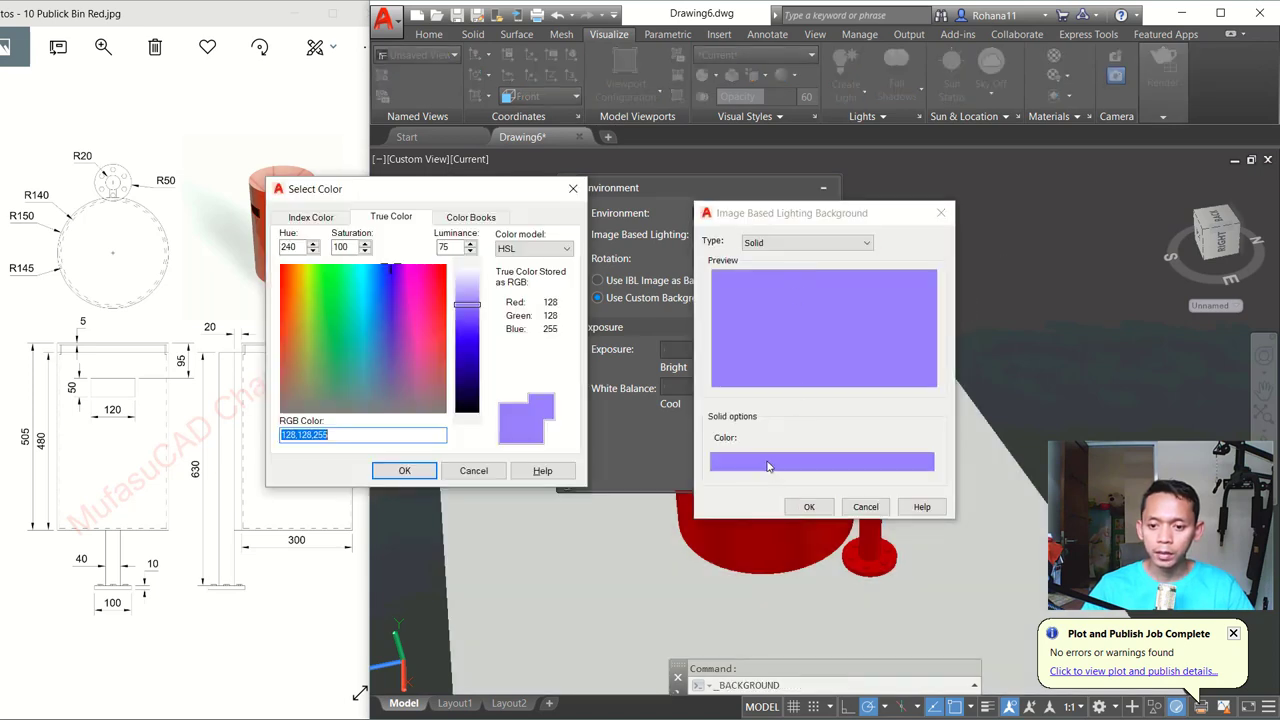
left_click_drag(471, 294, 473, 269)
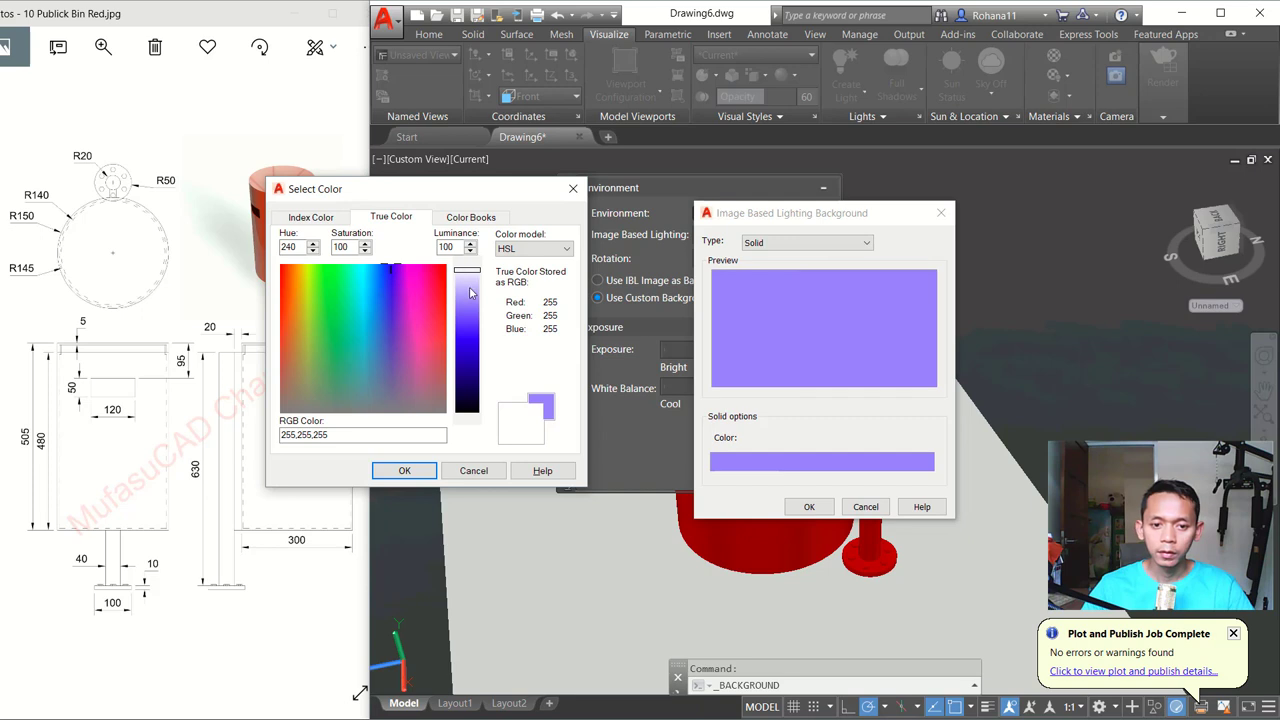
left_click(404, 470)
left_click(809, 506)
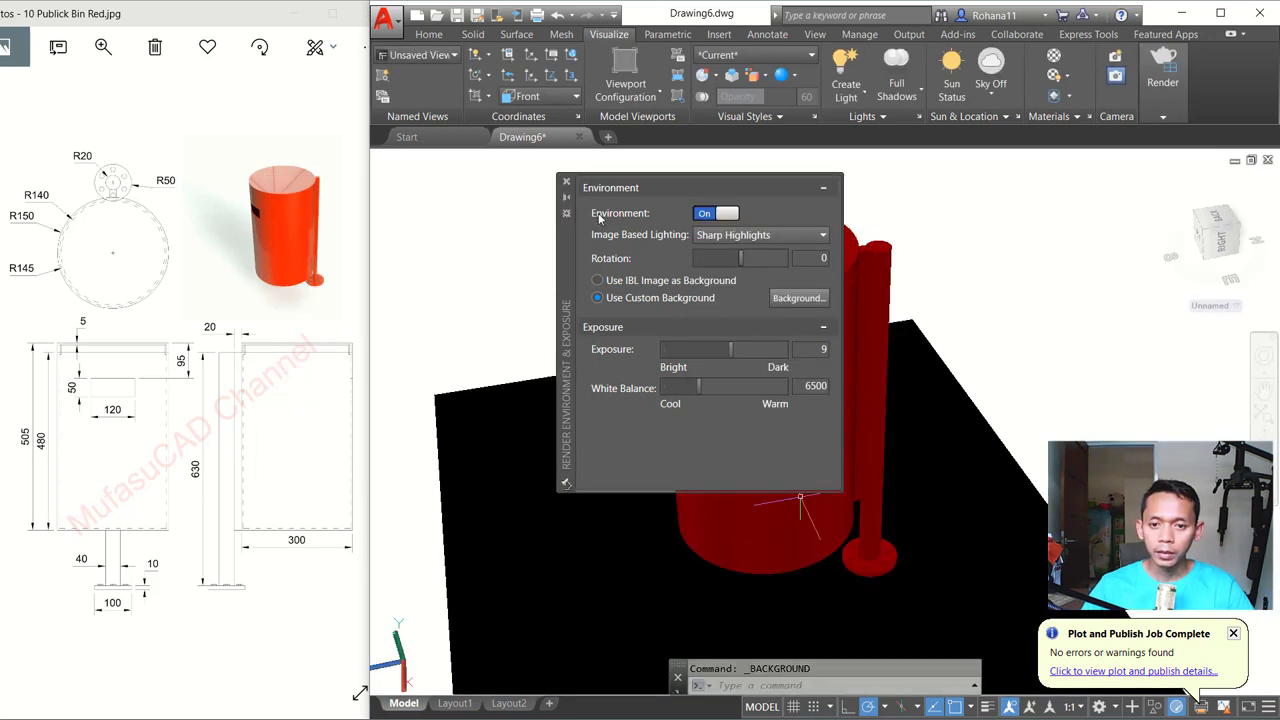
left_click(567, 184)
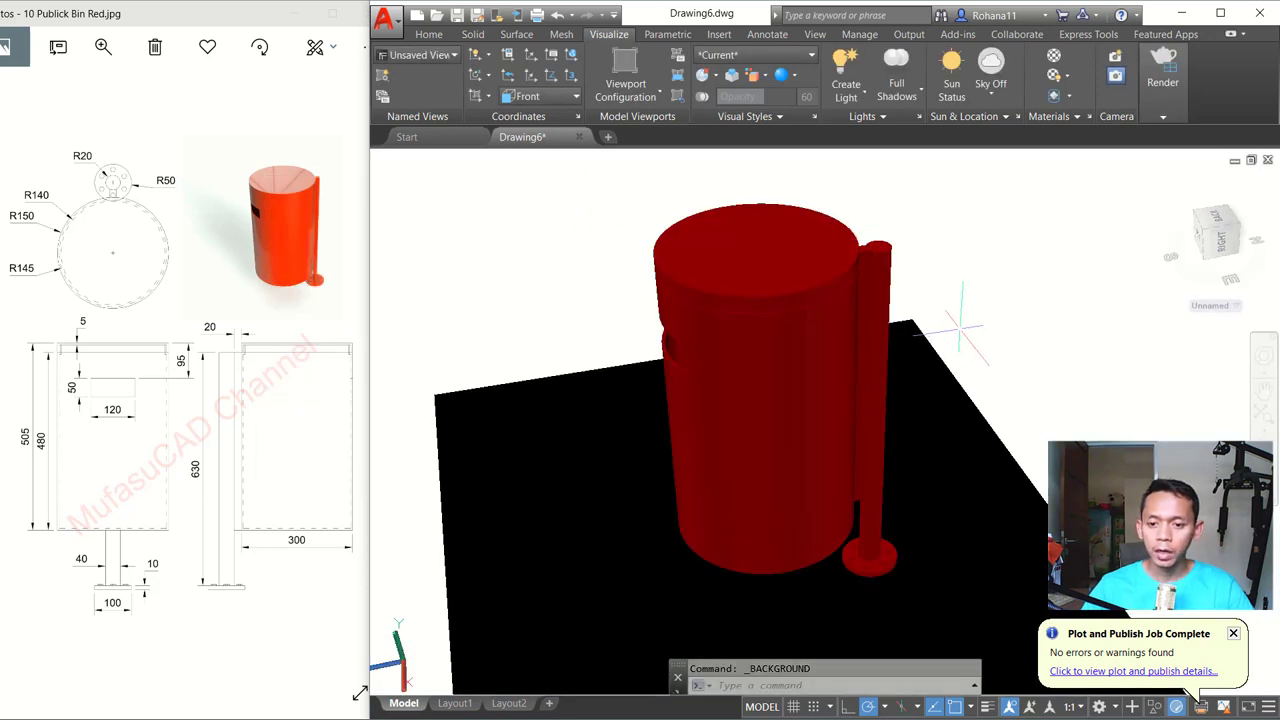
middle_click_drag(950, 330, 961, 321, "shift")
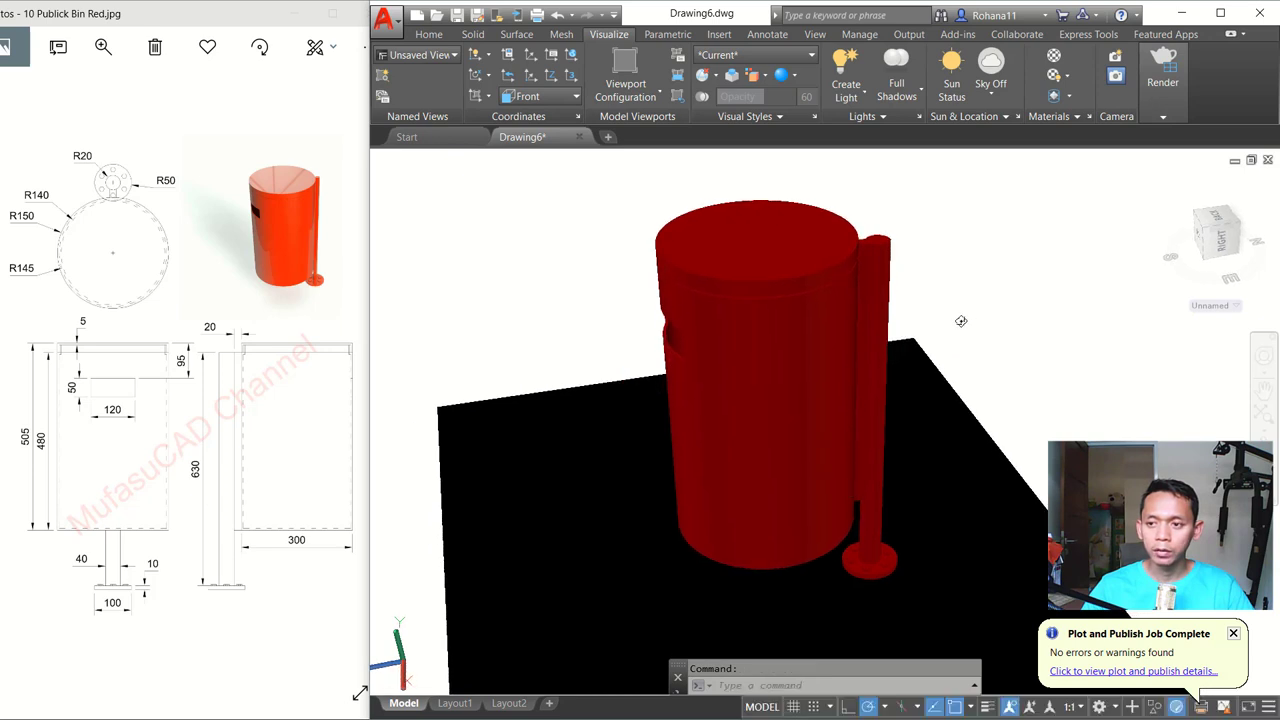
left_click(1163, 116)
Run Render to Size to render the red bin in the Render window
left_click(975, 140)
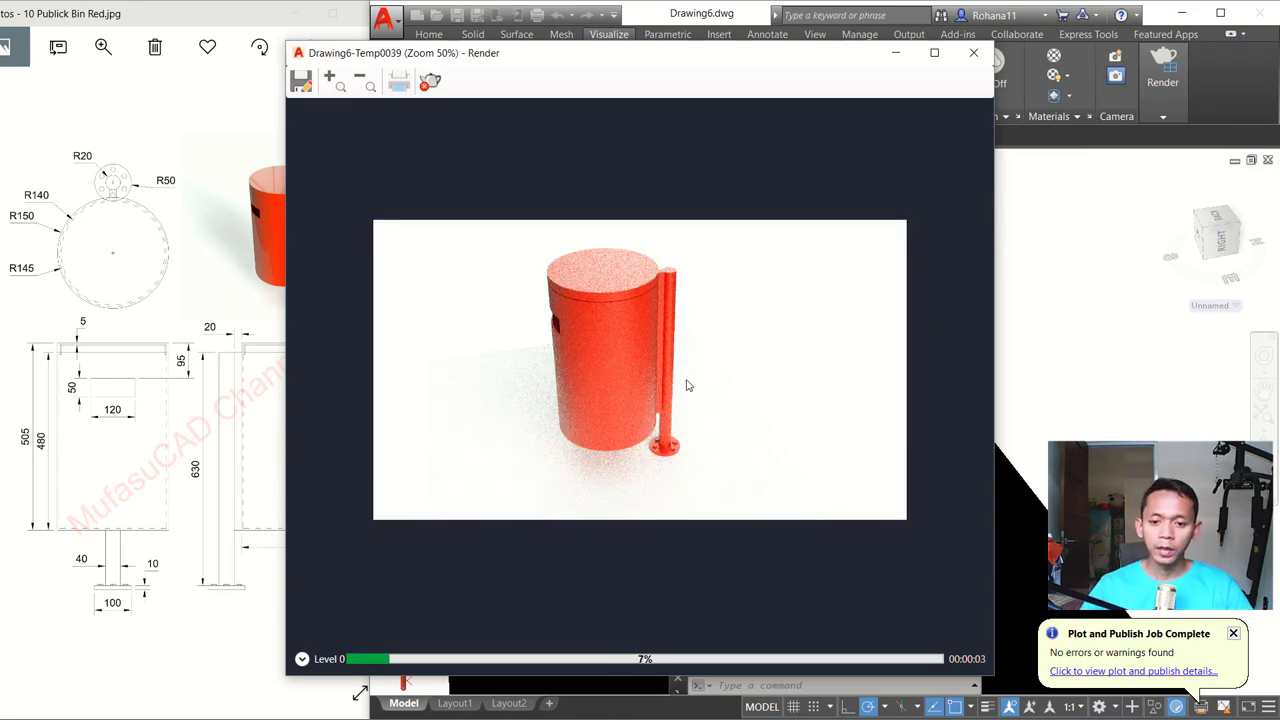
scroll(646, 379, "up", 1)
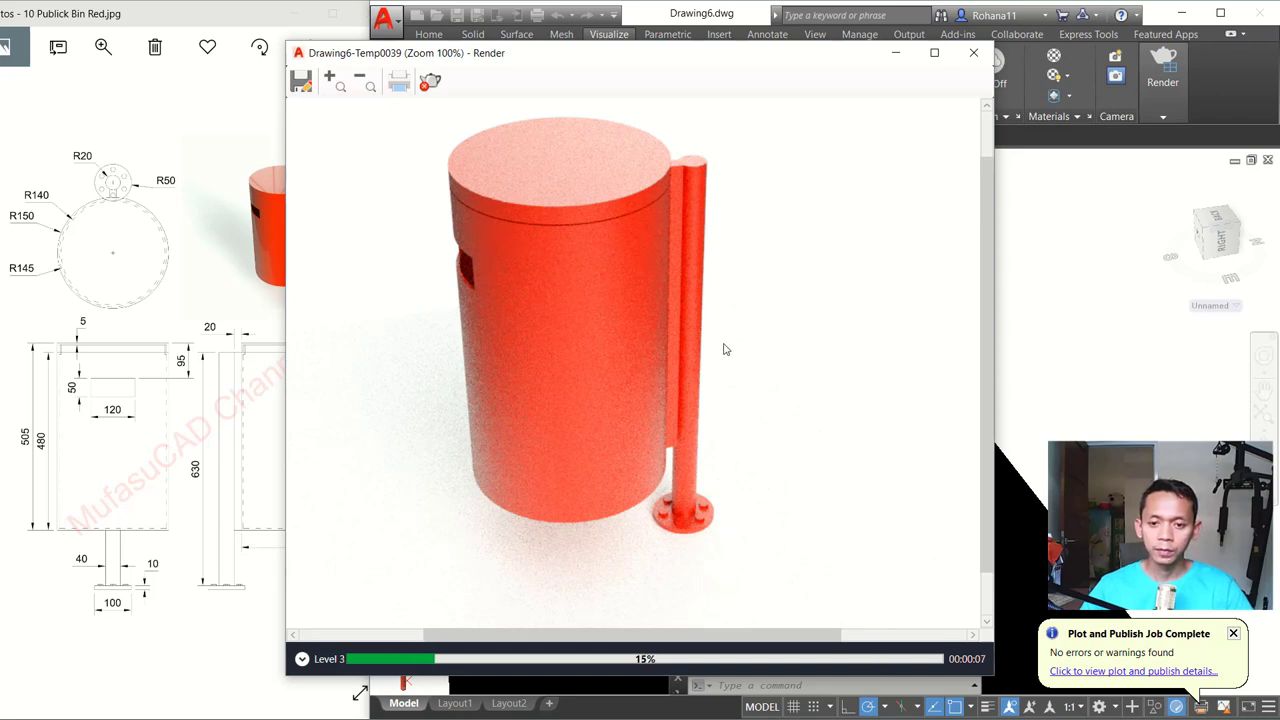
scroll(725, 349, "down", 1)
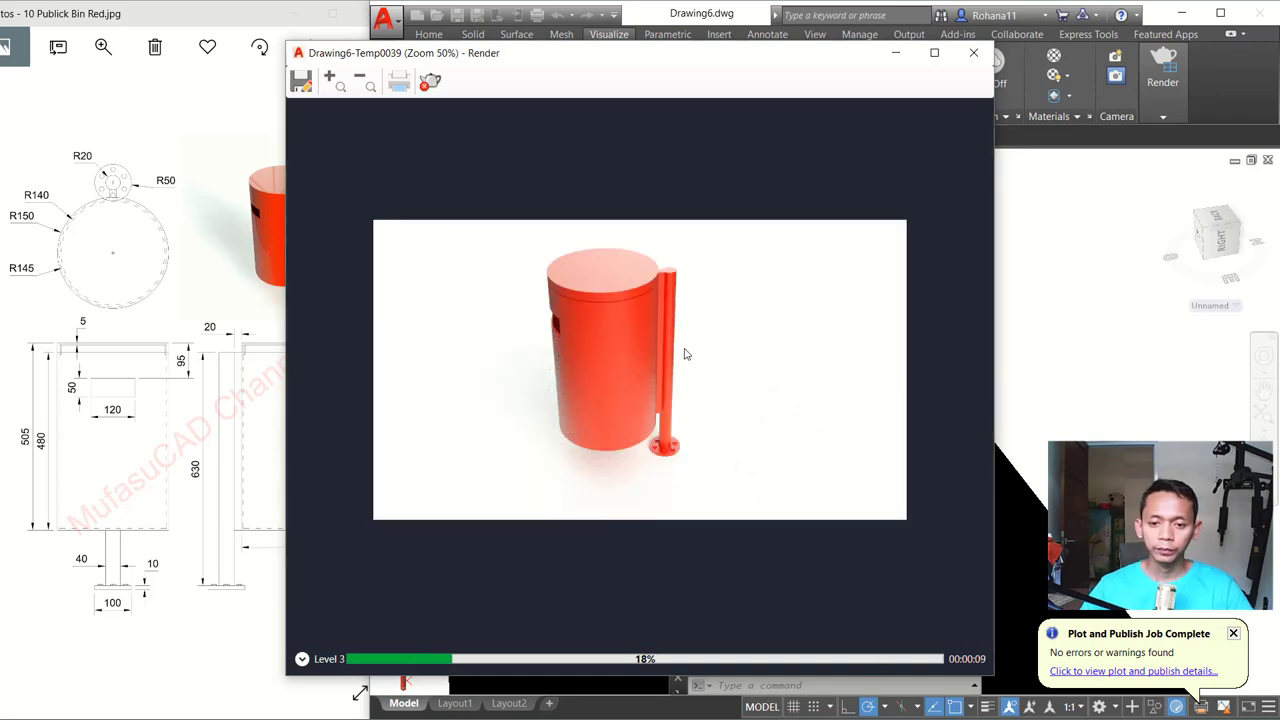